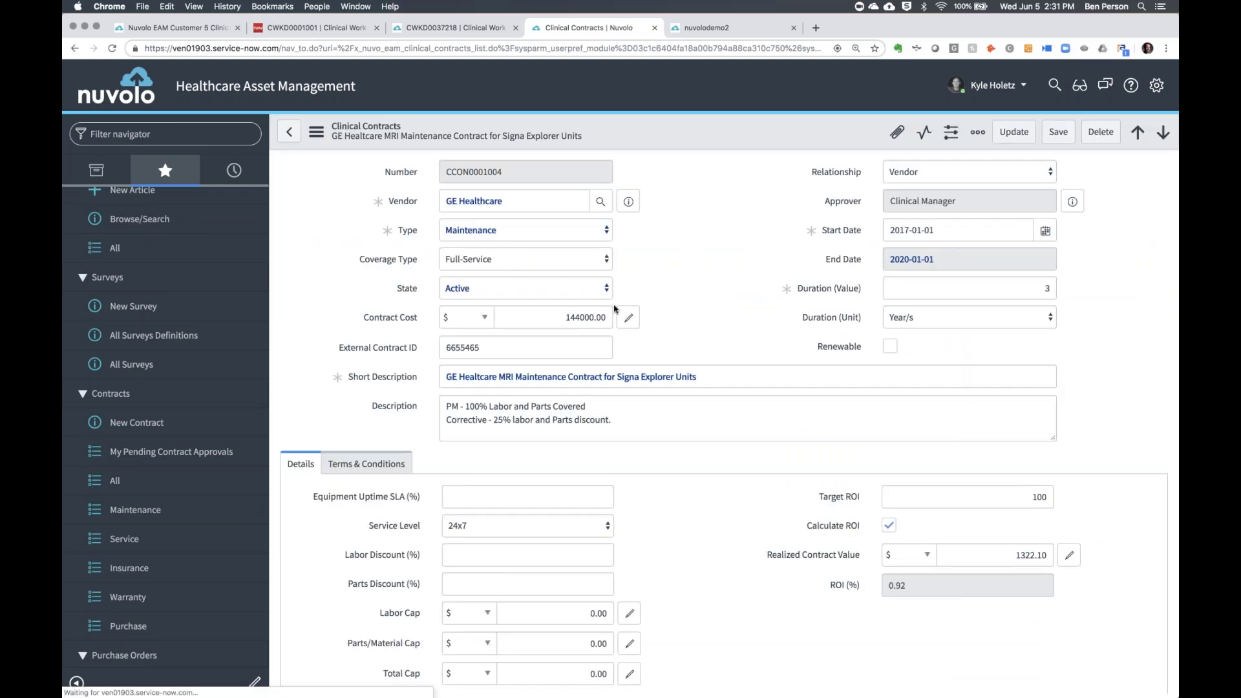
# - Open the Part coverage detail under the contract's Corrective Maintenance coverage definition
pyautogui.scroll(-10, 658, 274)
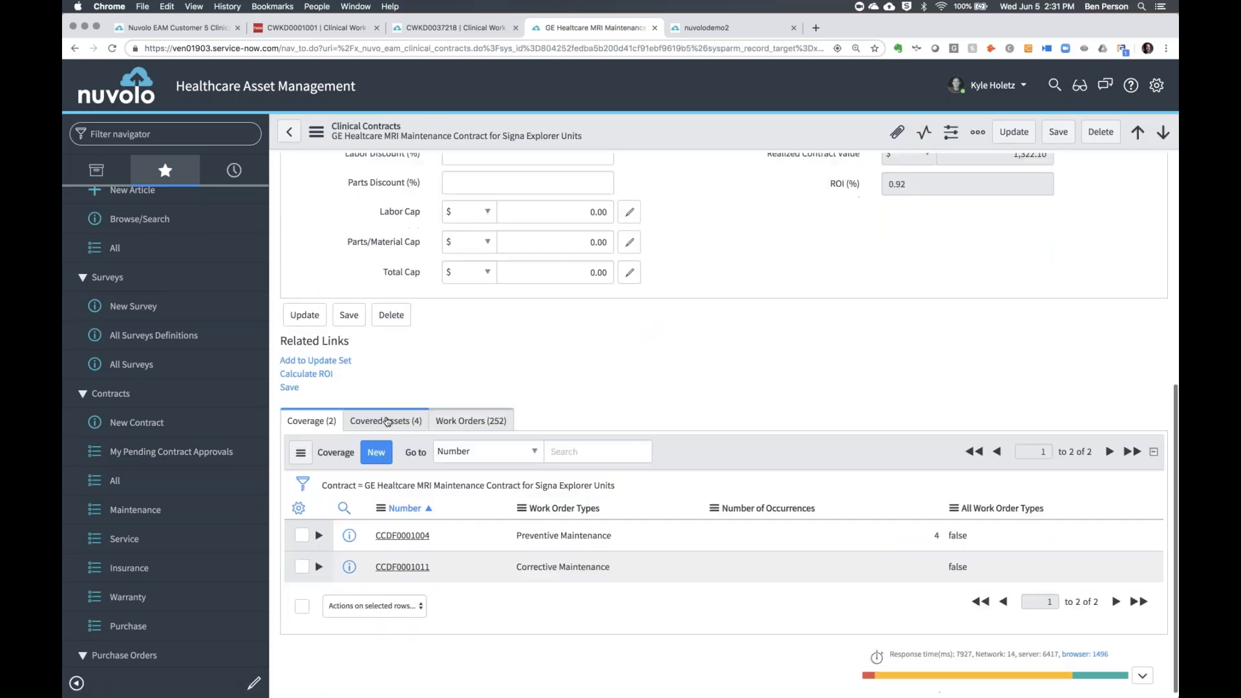
pyautogui.click(319, 567)
pyautogui.scroll(-3, 320, 567)
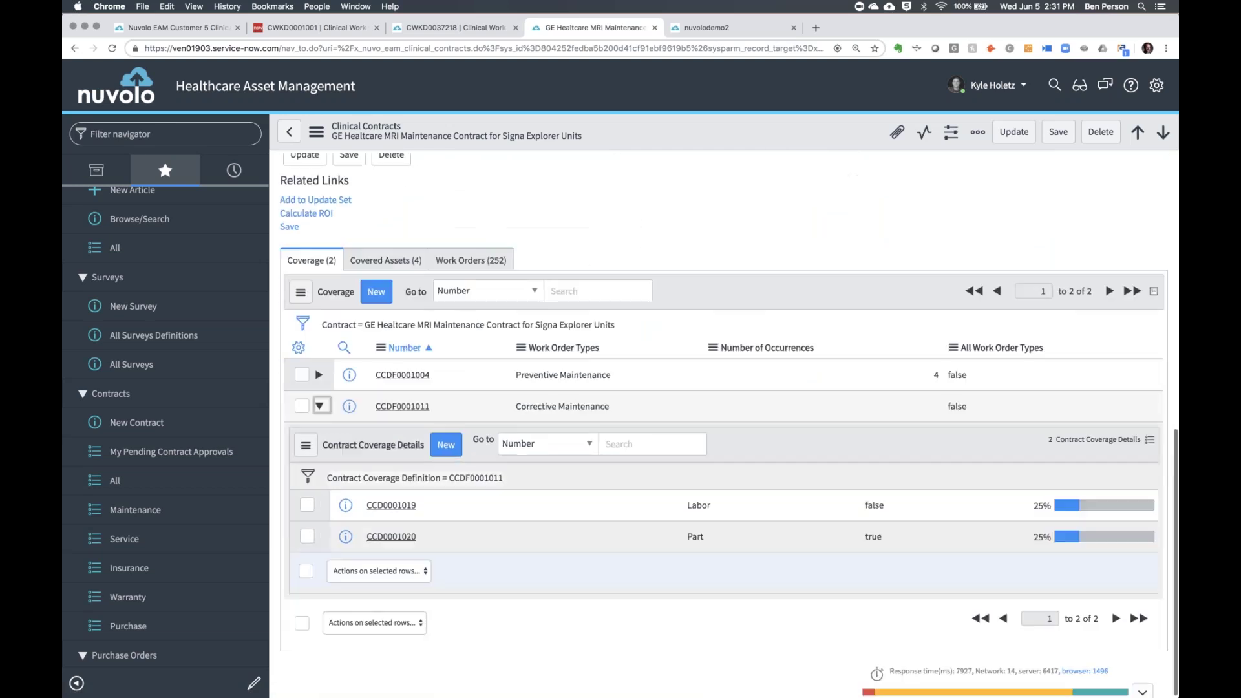
pyautogui.click(391, 528)
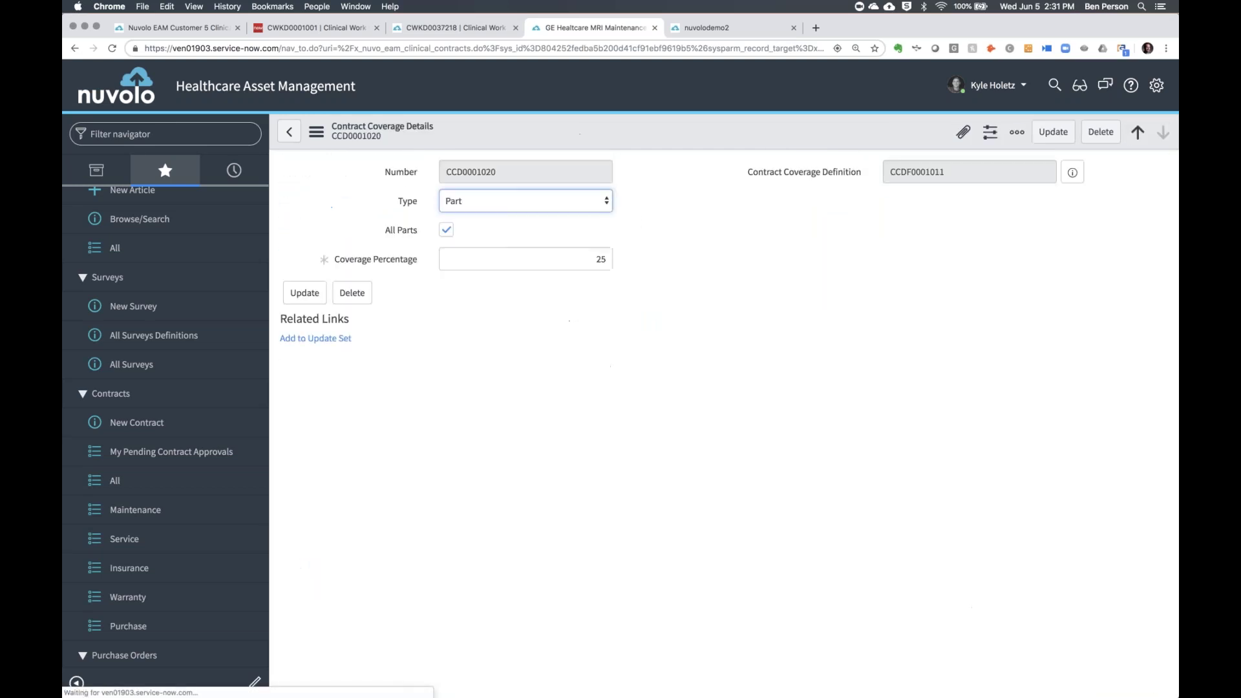
# - Turn off All Parts coverage and add the 2114342 Transient Noise Filter Assembly for GE Signa 1.5T MRI to the covered parts
pyautogui.click(446, 230)
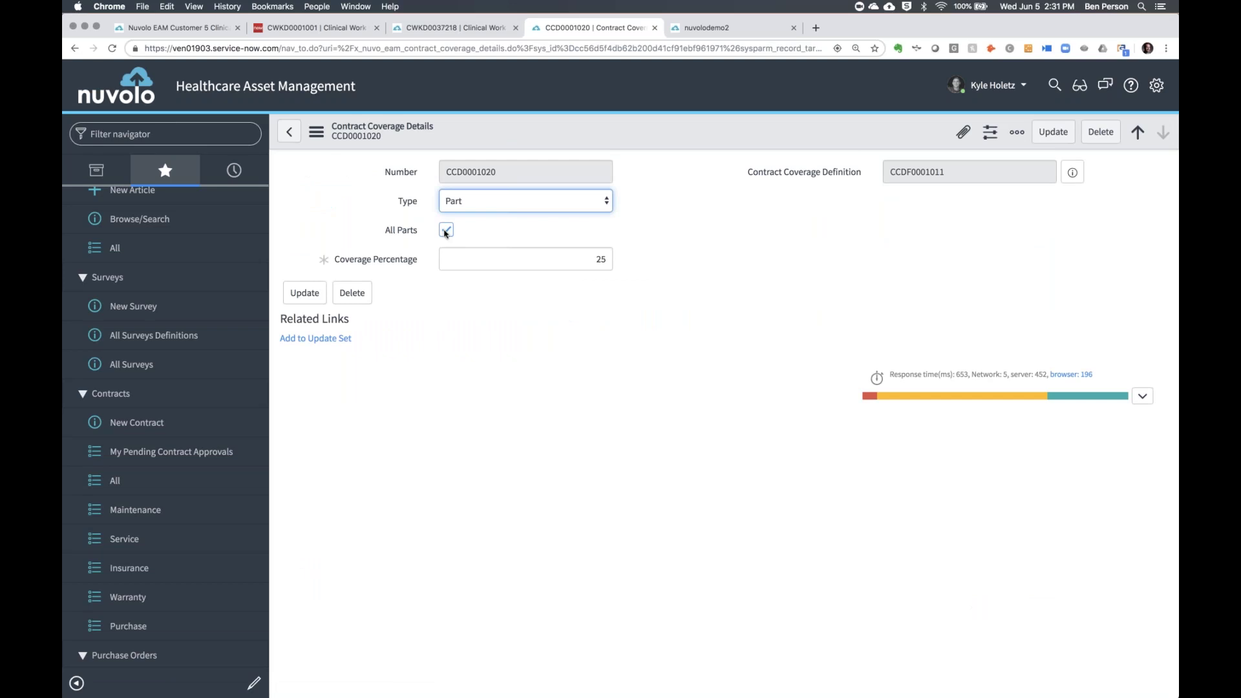
pyautogui.click(442, 262)
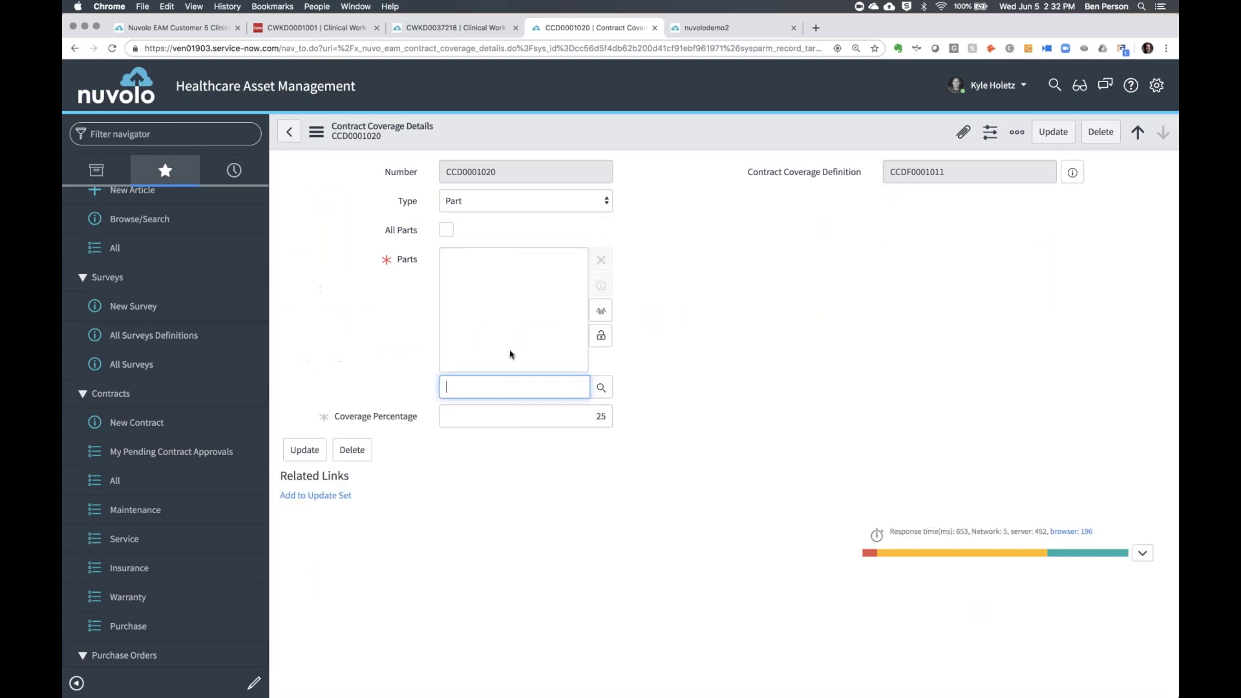
pyautogui.click(595, 391)
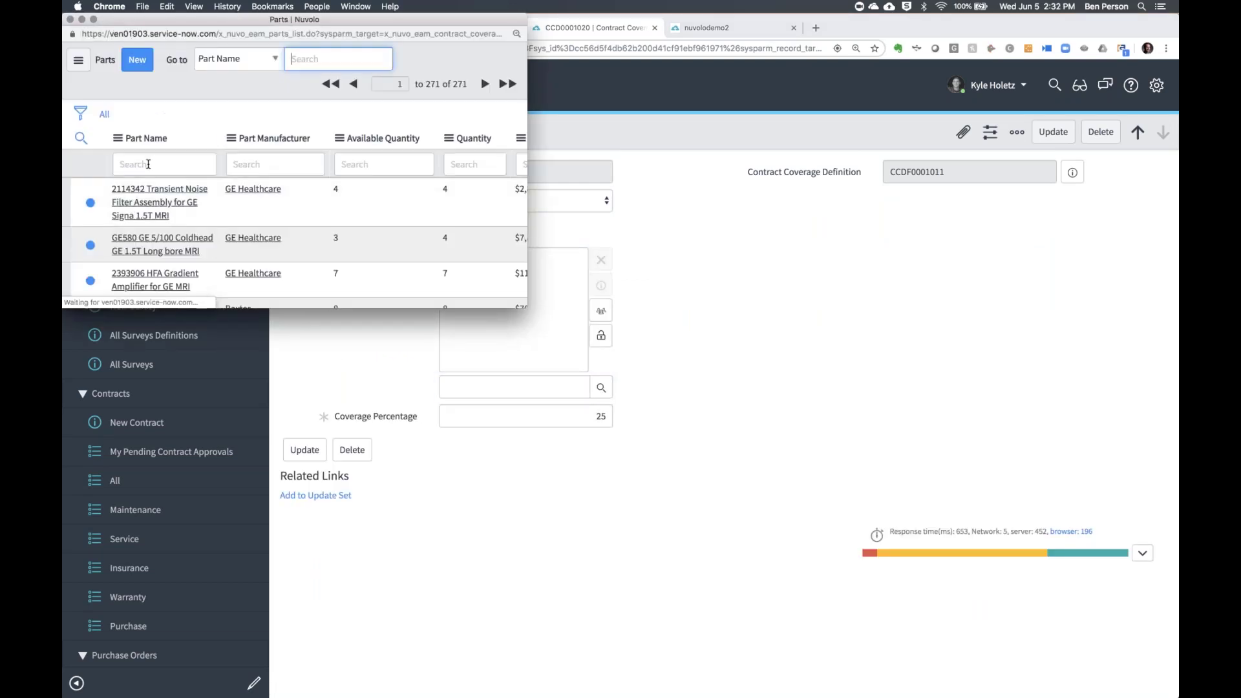
pyautogui.scroll(-2, 170, 162)
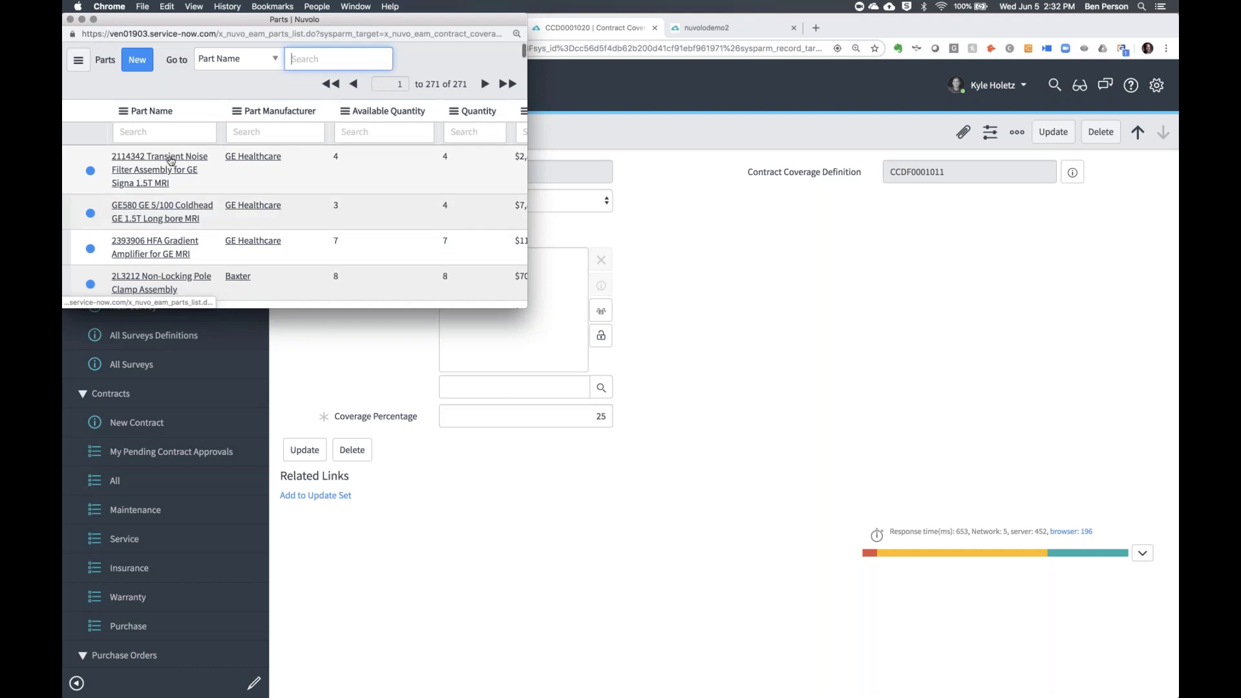
pyautogui.click(159, 163)
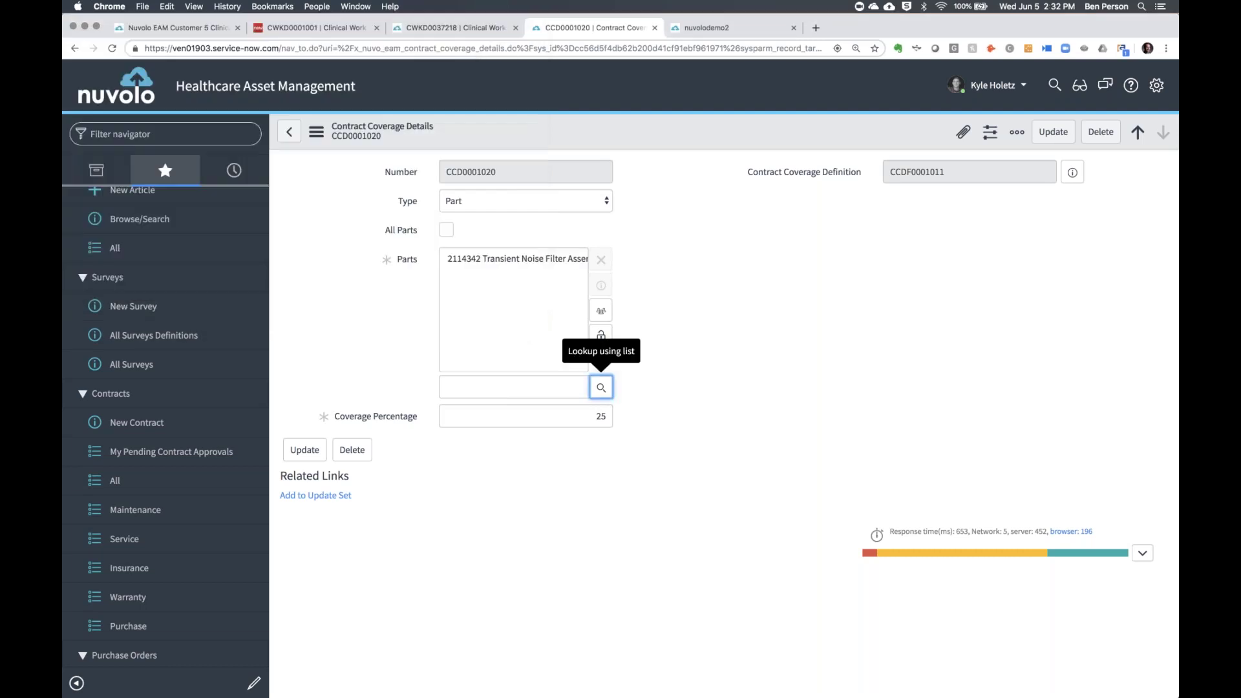
# - Add the range of parts from 10097468 Puritan Bennett exhalation valve flow sensor through 2L3212 Non-Locking Pole Clamp Assembly and save the parts list
pyautogui.click(601, 314)
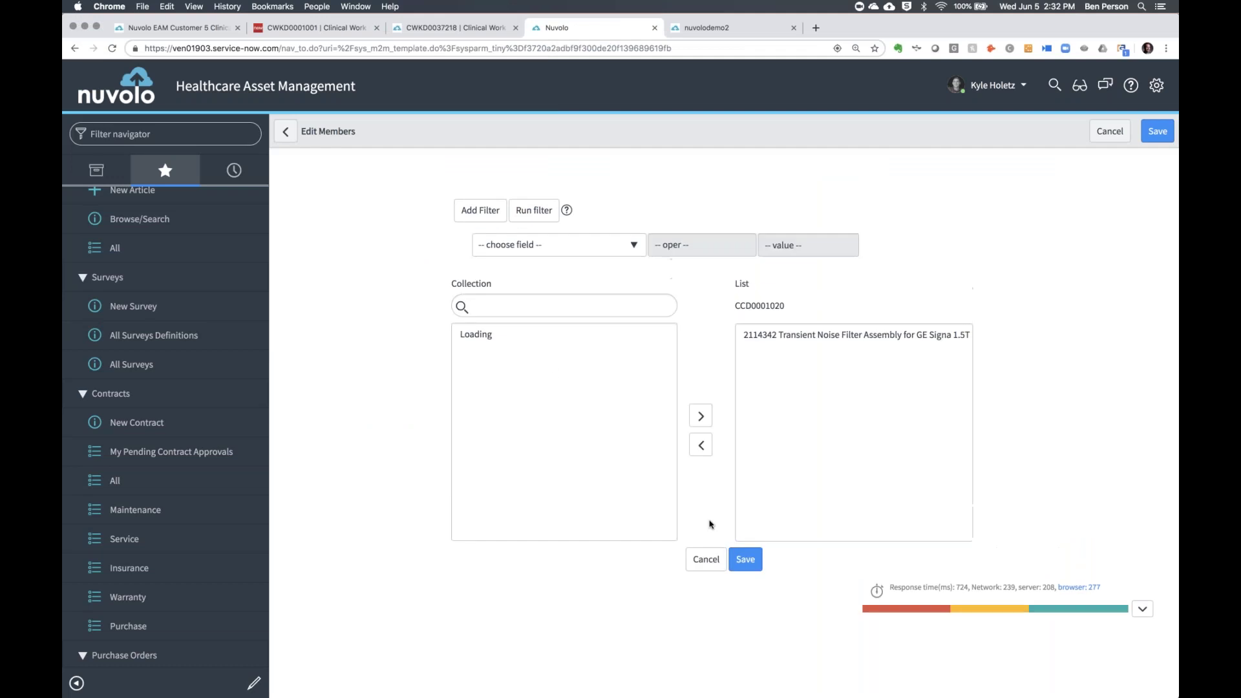
pyautogui.click(555, 371)
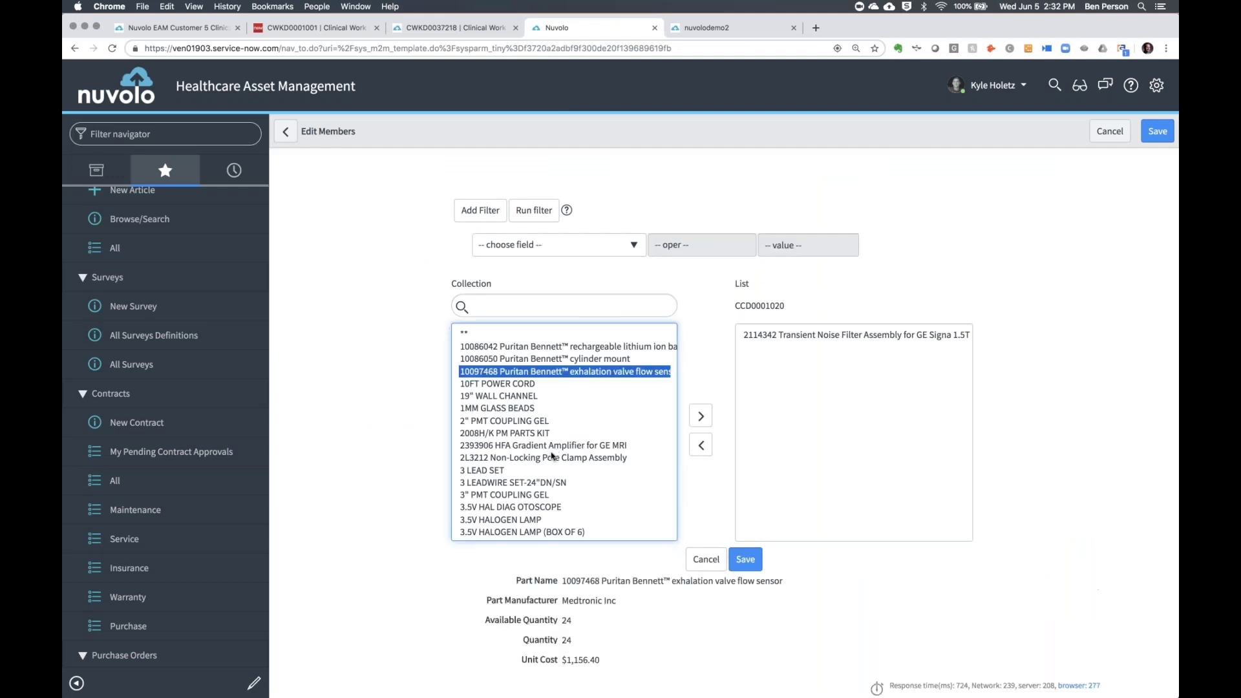
pyautogui.keyDown('shift'); pyautogui.click(551, 456); pyautogui.keyUp('shift')
pyautogui.click(700, 416)
pyautogui.click(740, 568)
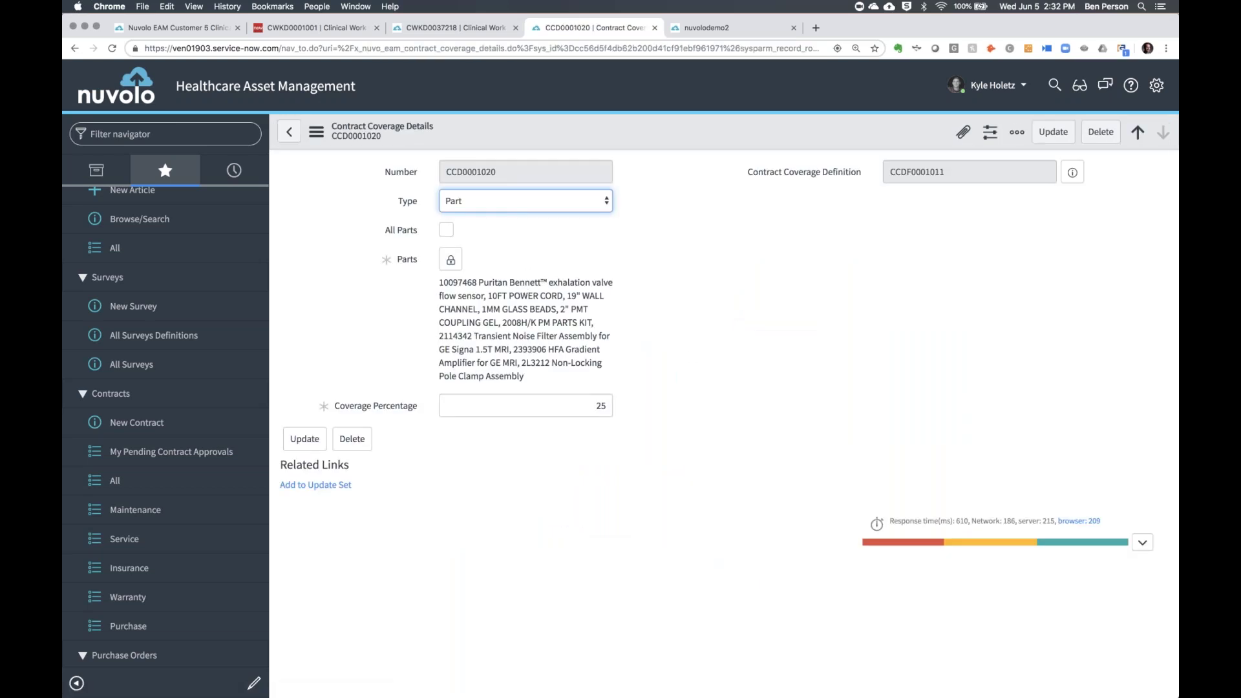
# - Leave the contract coverage detail and return to the clinical work order CWKD0037218
pyautogui.click(288, 134)
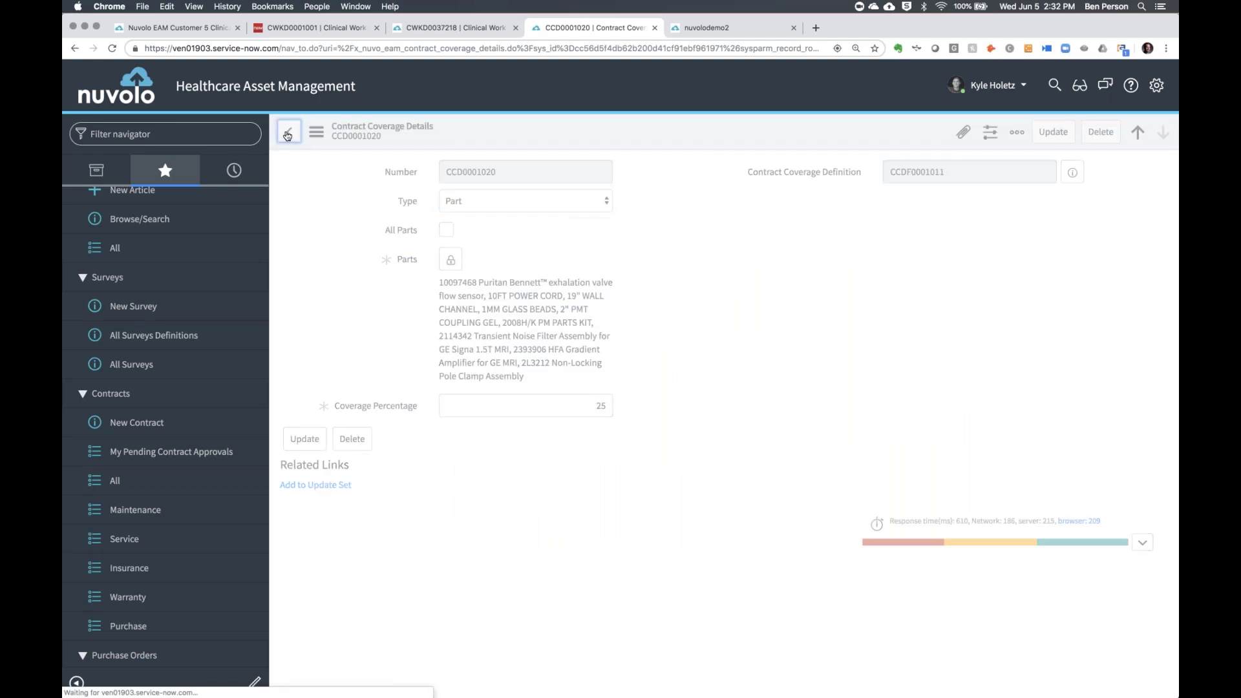
pyautogui.click(288, 133)
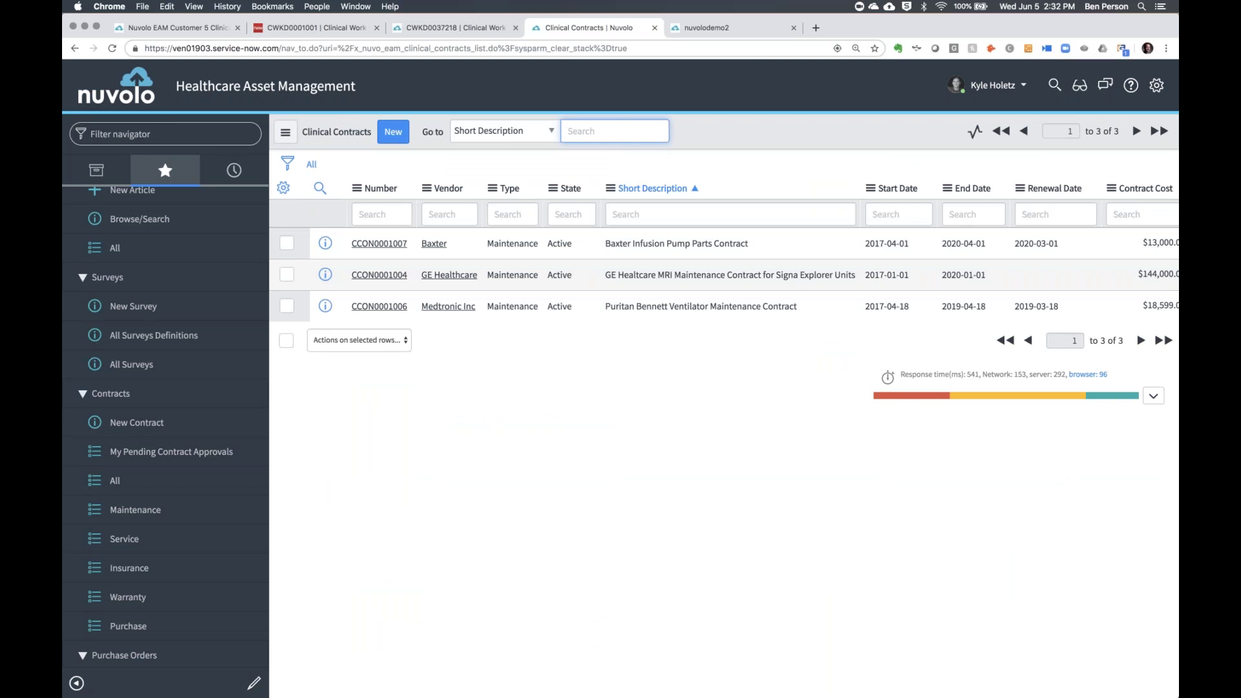
pyautogui.click(74, 49)
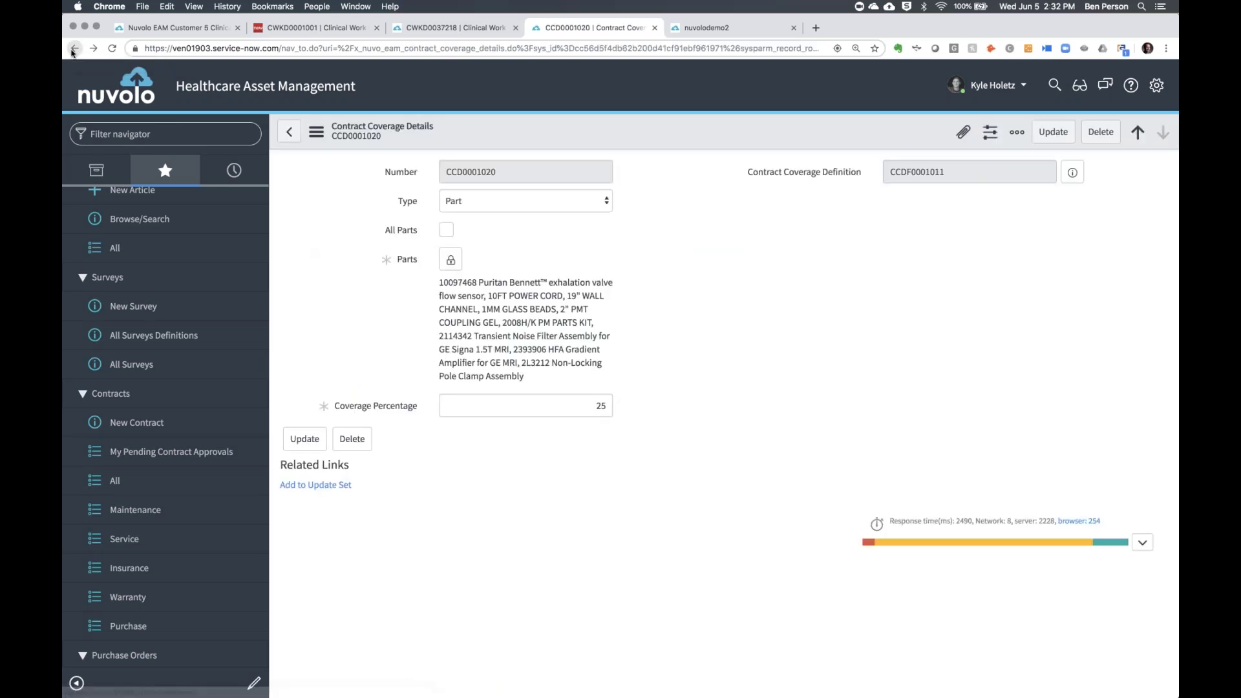
pyautogui.click(73, 50)
pyautogui.click(72, 50)
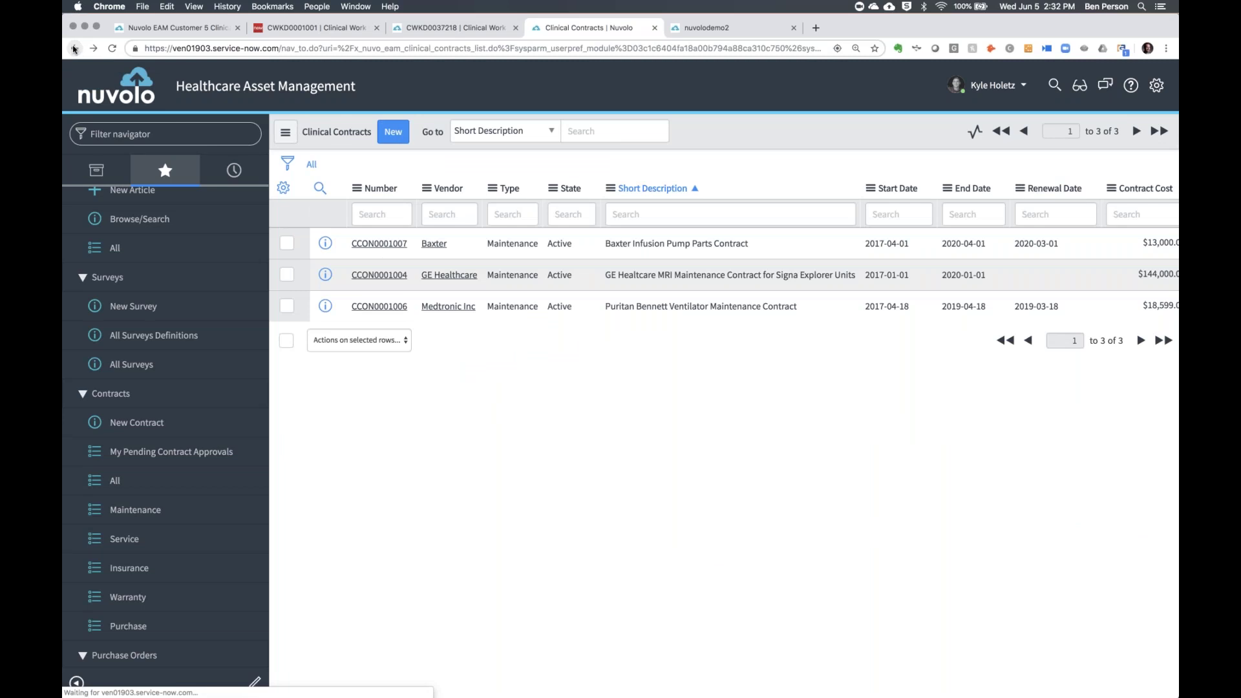
pyautogui.click(73, 49)
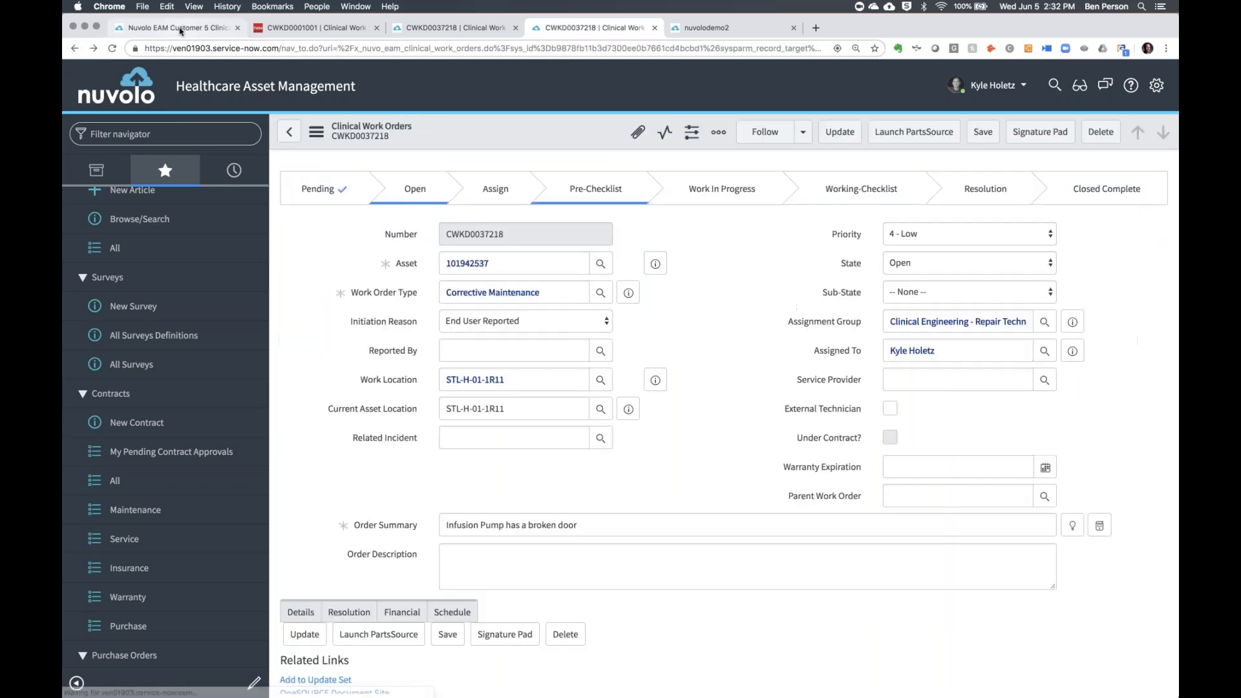
# - Switch to the service portal and open the clinical form for reporting an issue
pyautogui.click(180, 29)
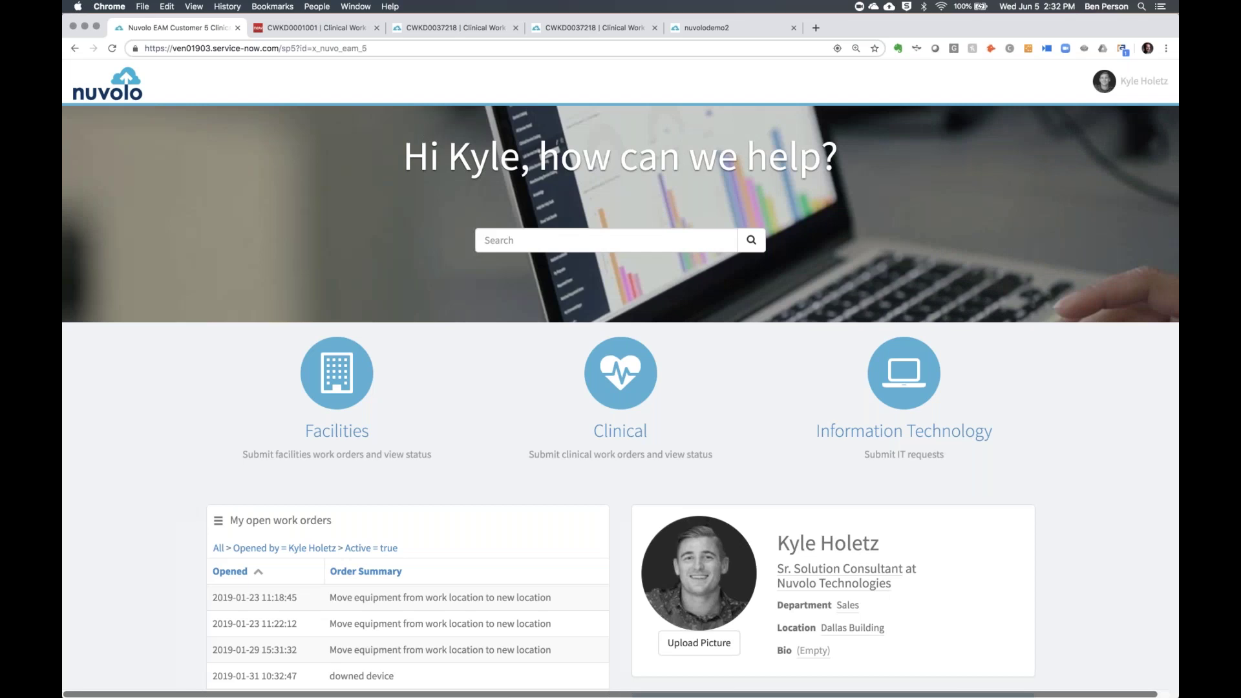
pyautogui.click(625, 373)
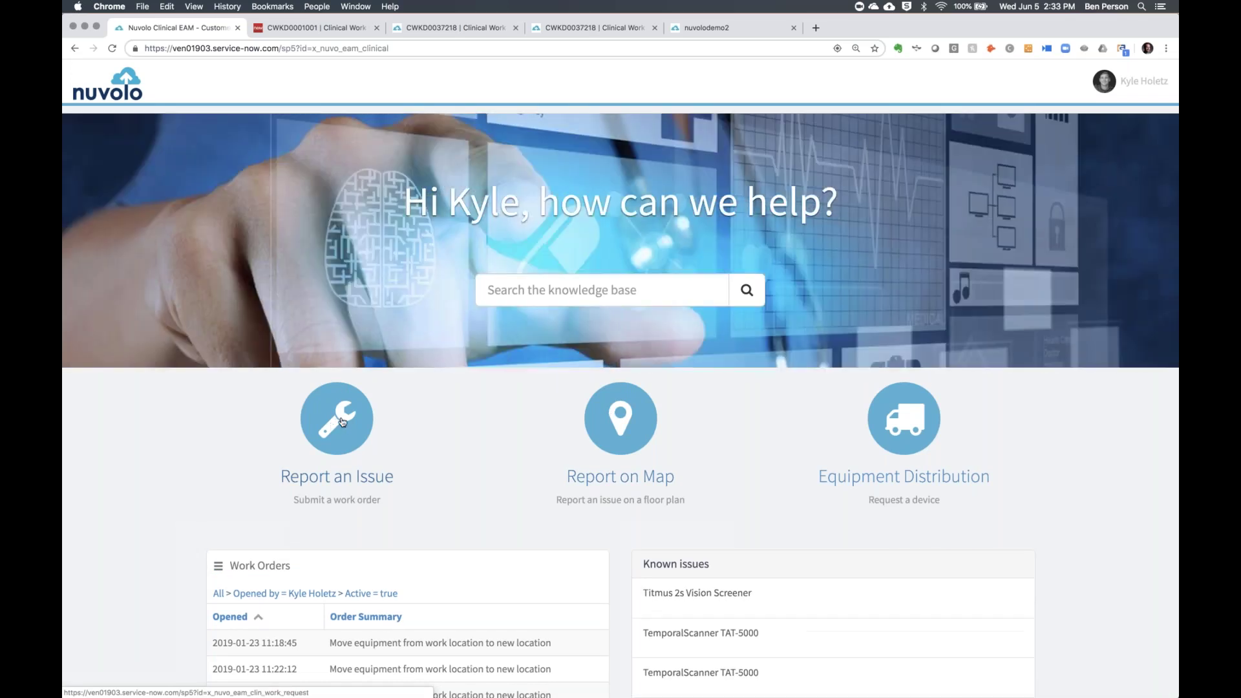
pyautogui.click(340, 421)
# - Set the request's asset to BAIP12345
pyautogui.click(289, 290)
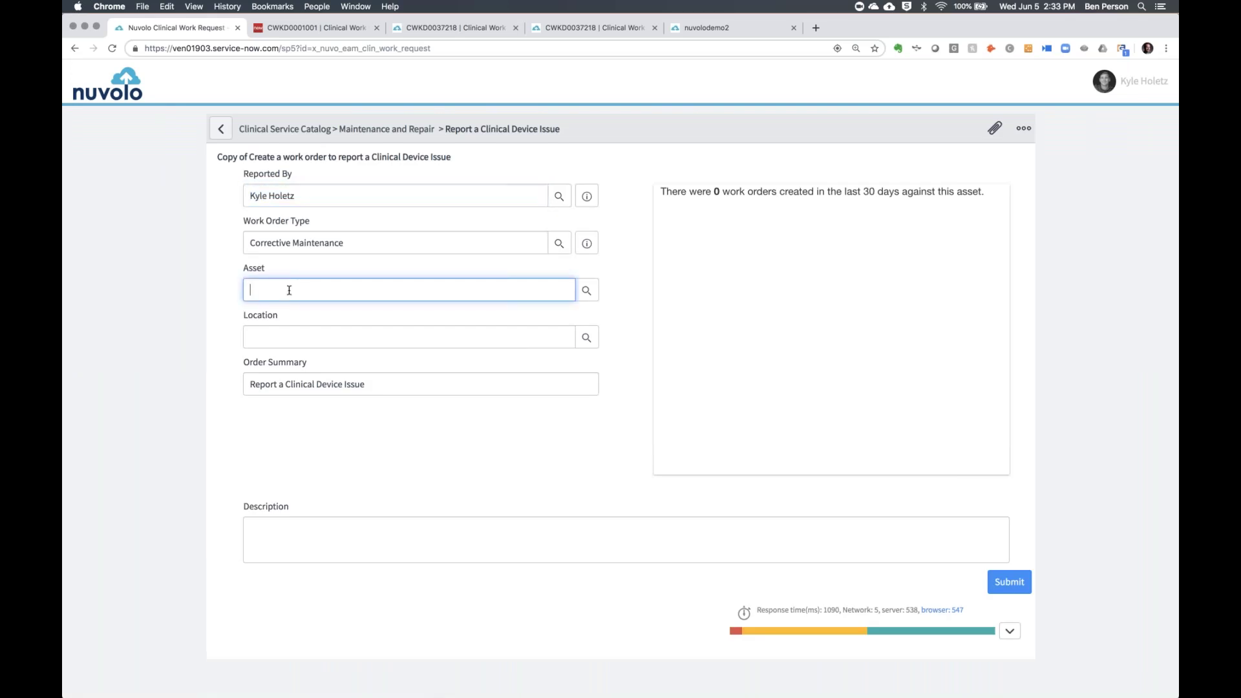
pyautogui.write('BA')
pyautogui.press('Down')
pyautogui.press('Down')
pyautogui.press('Return')
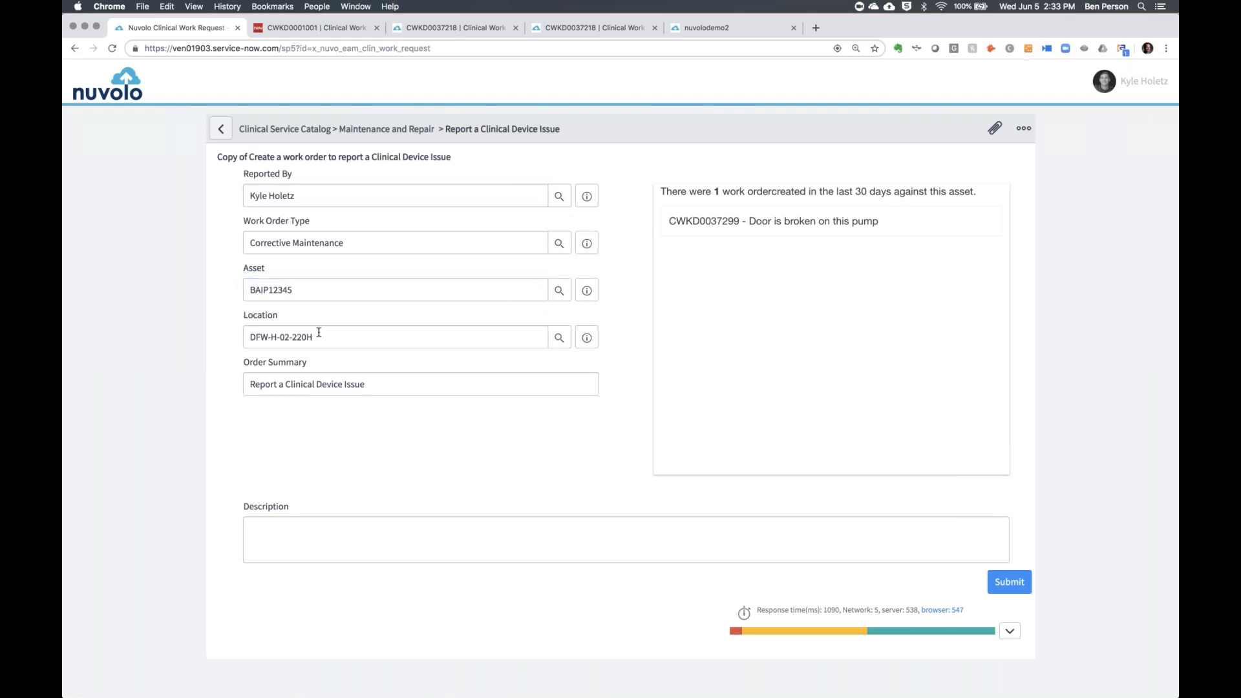
pyautogui.click(310, 288)
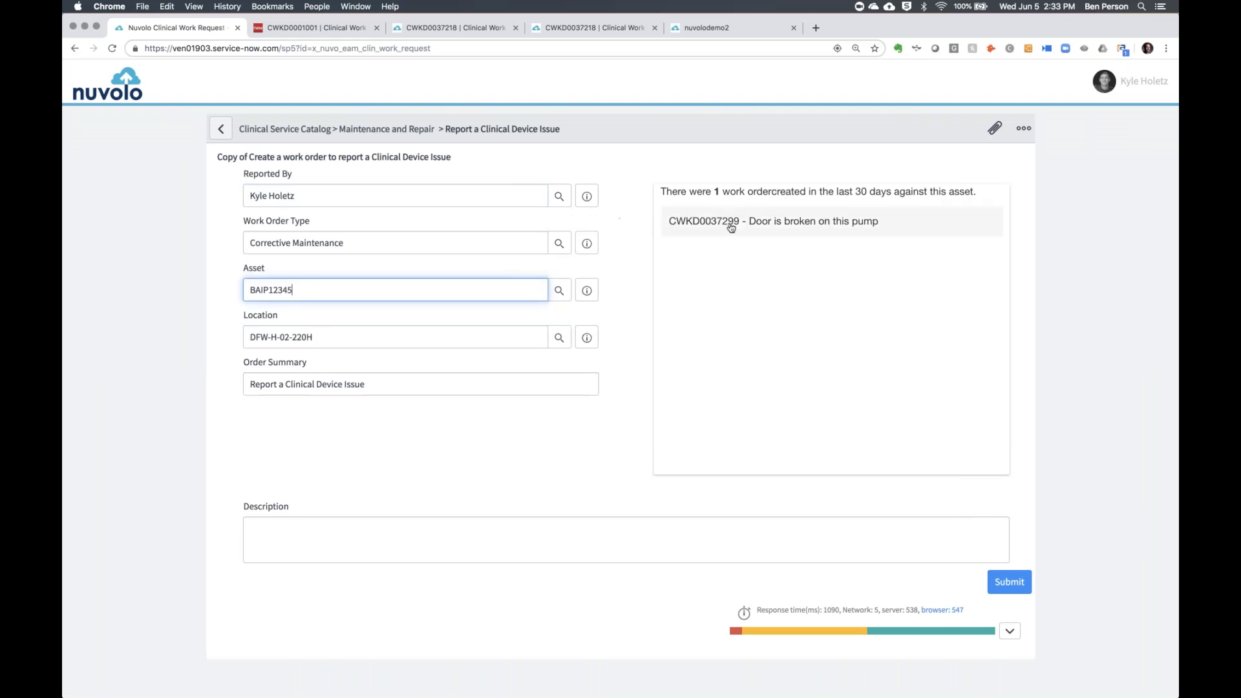
# - Set the order summary to "Bezel is broken on this device" and submit the request
pyautogui.tripleClick(380, 388)
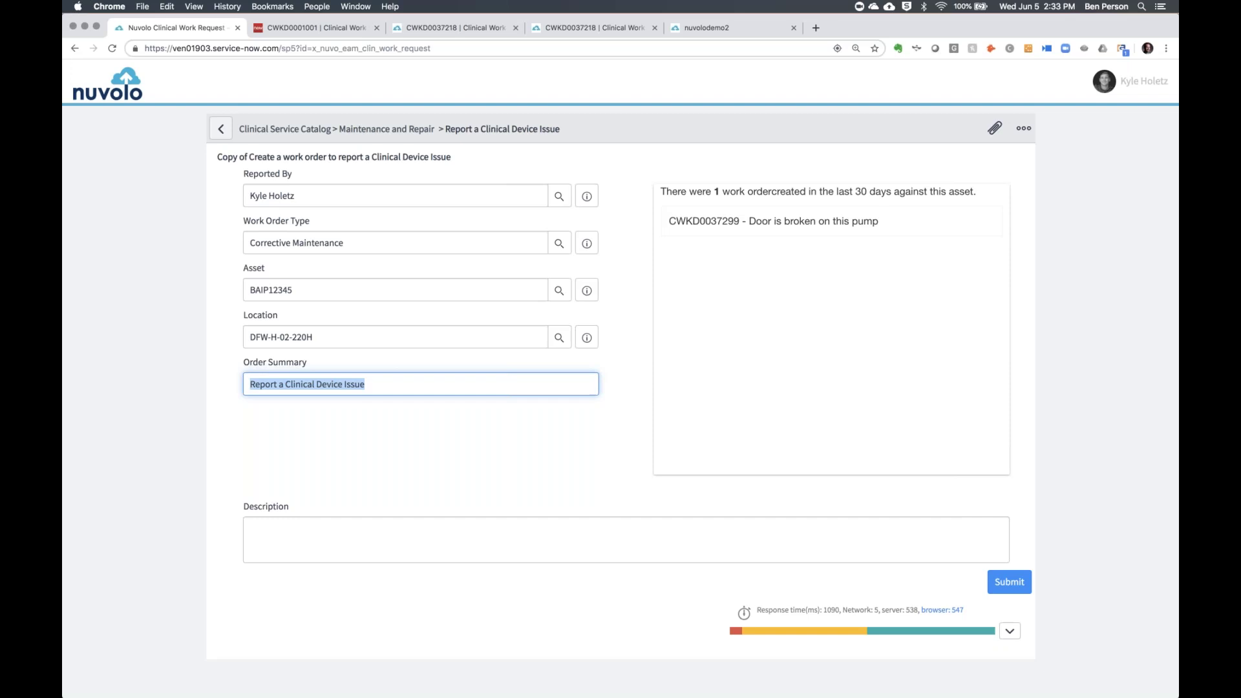
pyautogui.write('Bezel i')
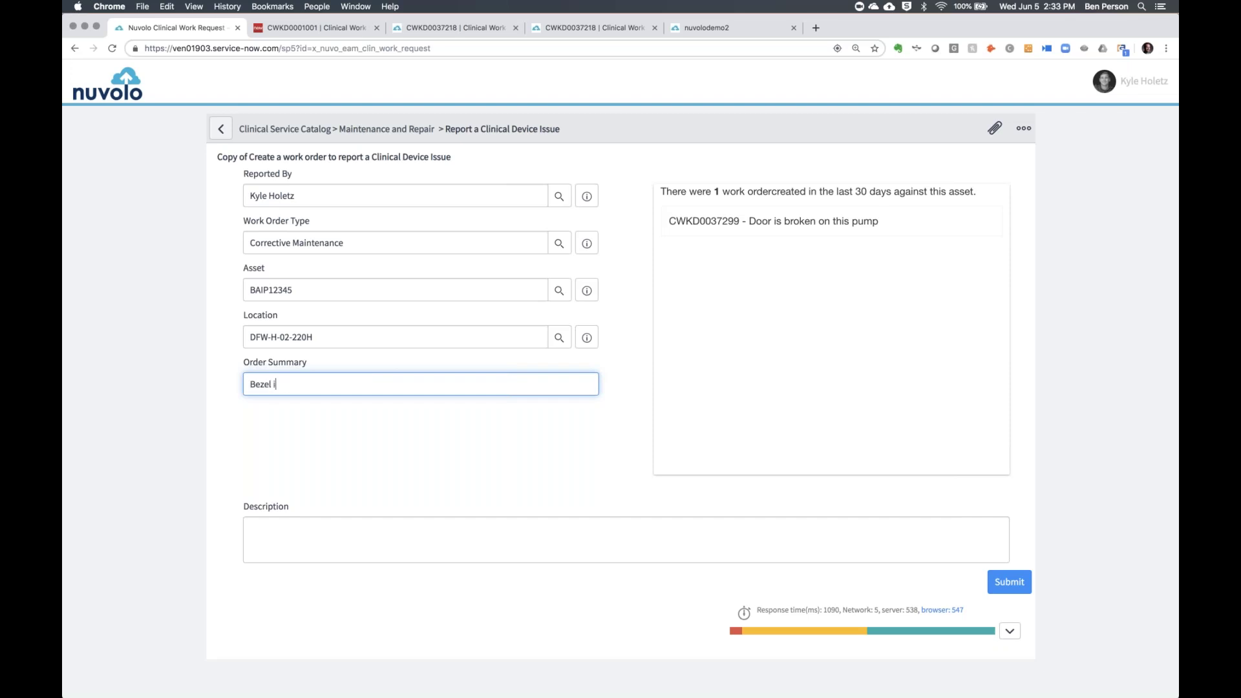
pyautogui.write('s broken on this device')
pyautogui.click(1006, 581)
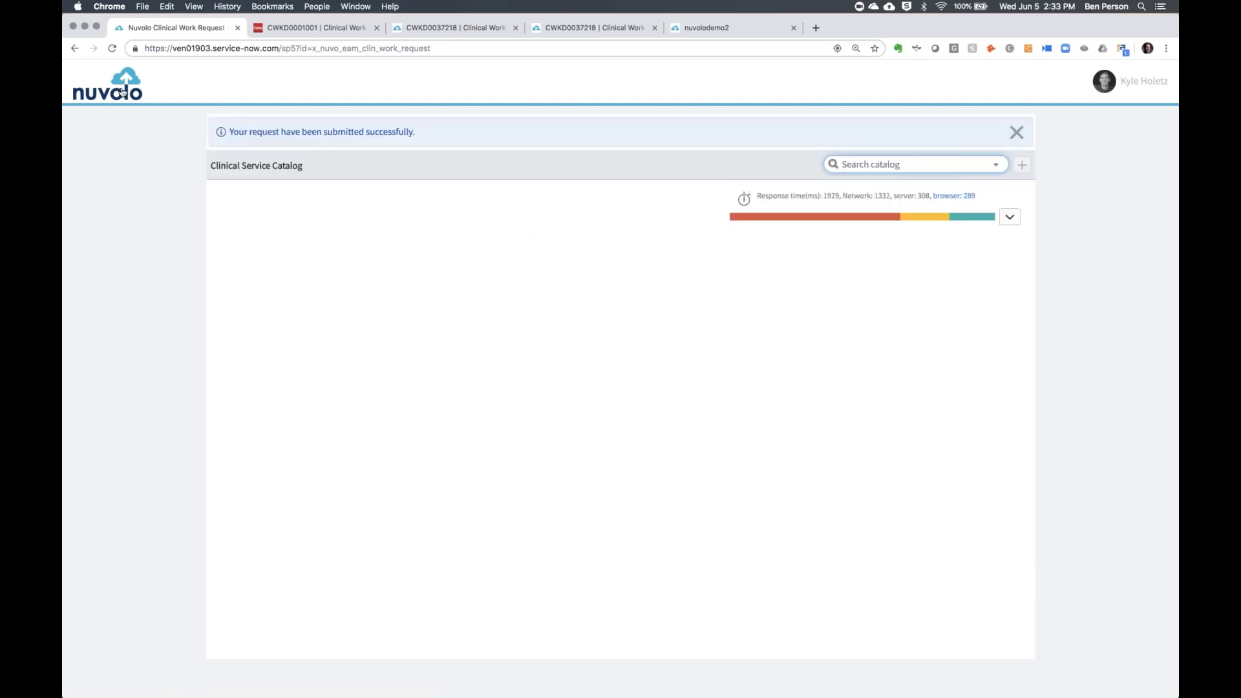
# - Return to the portal home page and open the clinical floor map for reporting an issue
pyautogui.click(122, 92)
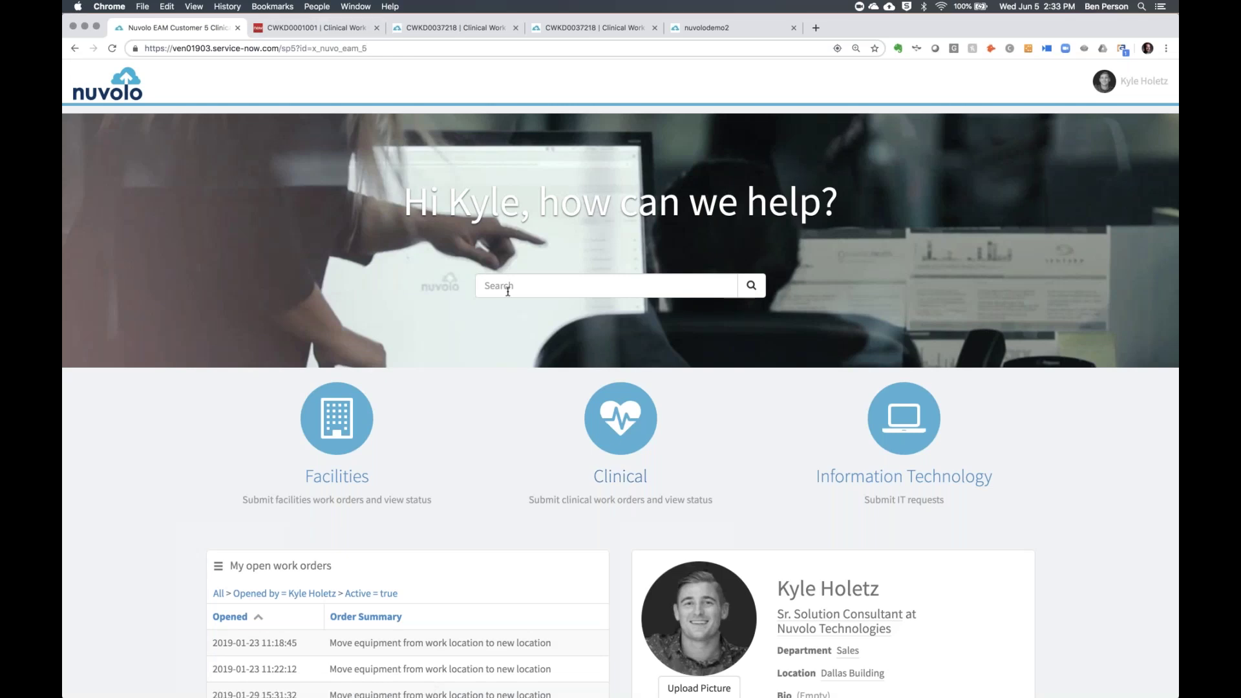
pyautogui.click(620, 446)
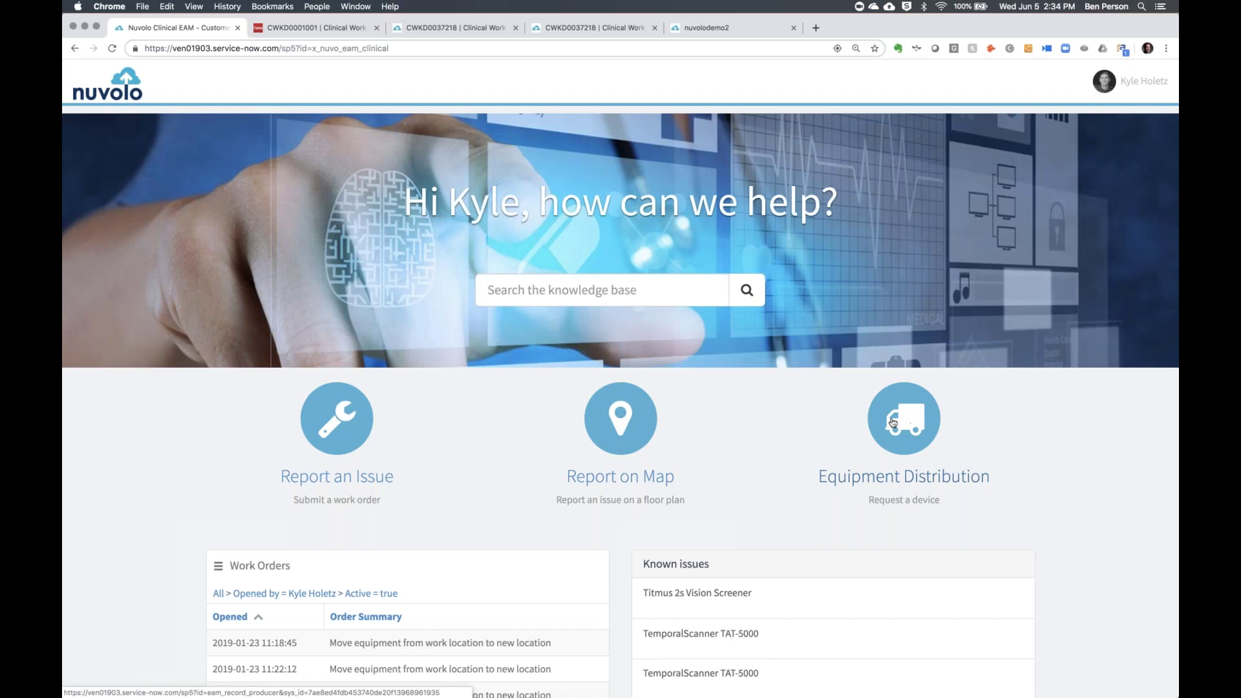
pyautogui.click(624, 422)
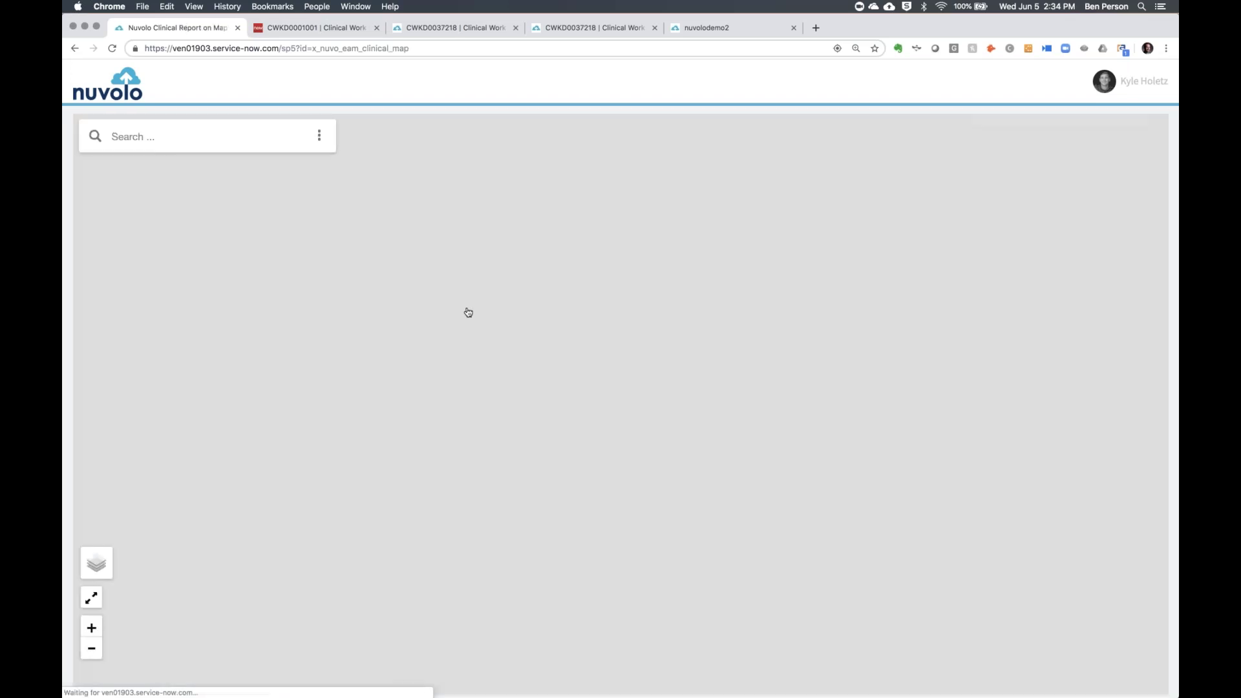
# - Search the map for dfw-h-02 and load a location on that floor
pyautogui.click(201, 136)
pyautogui.write('dfw')
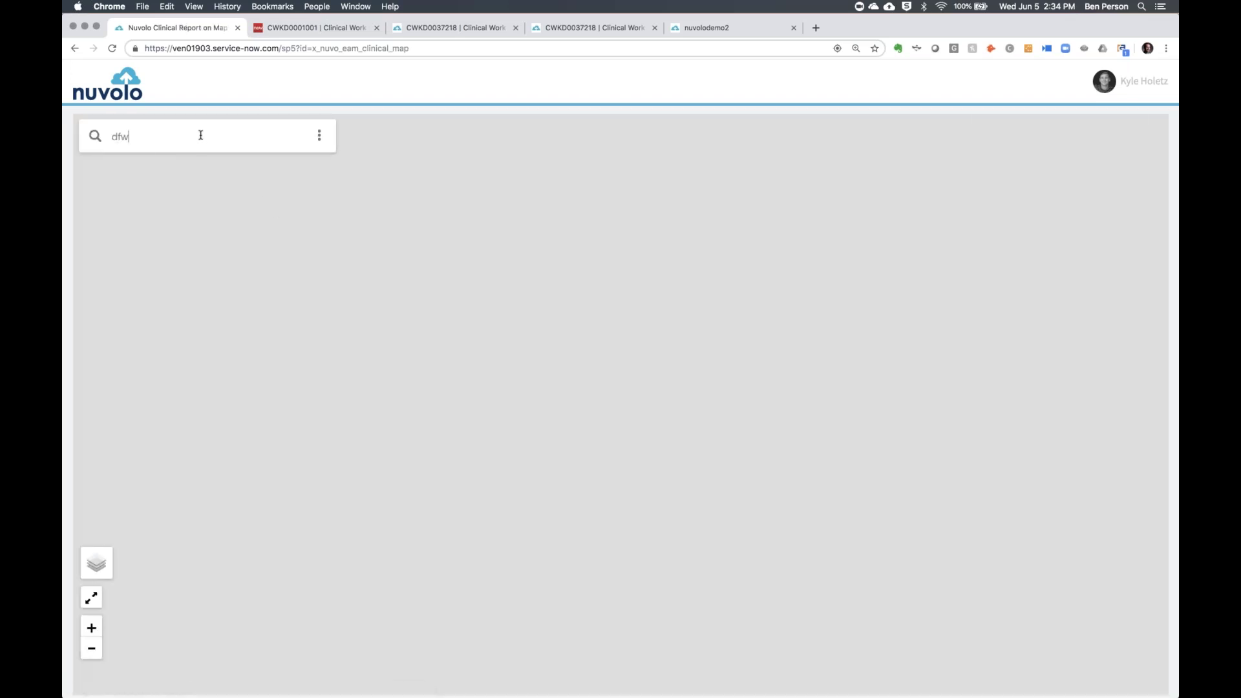
pyautogui.write('-h-02')
pyautogui.press('Down')
pyautogui.press('Return')
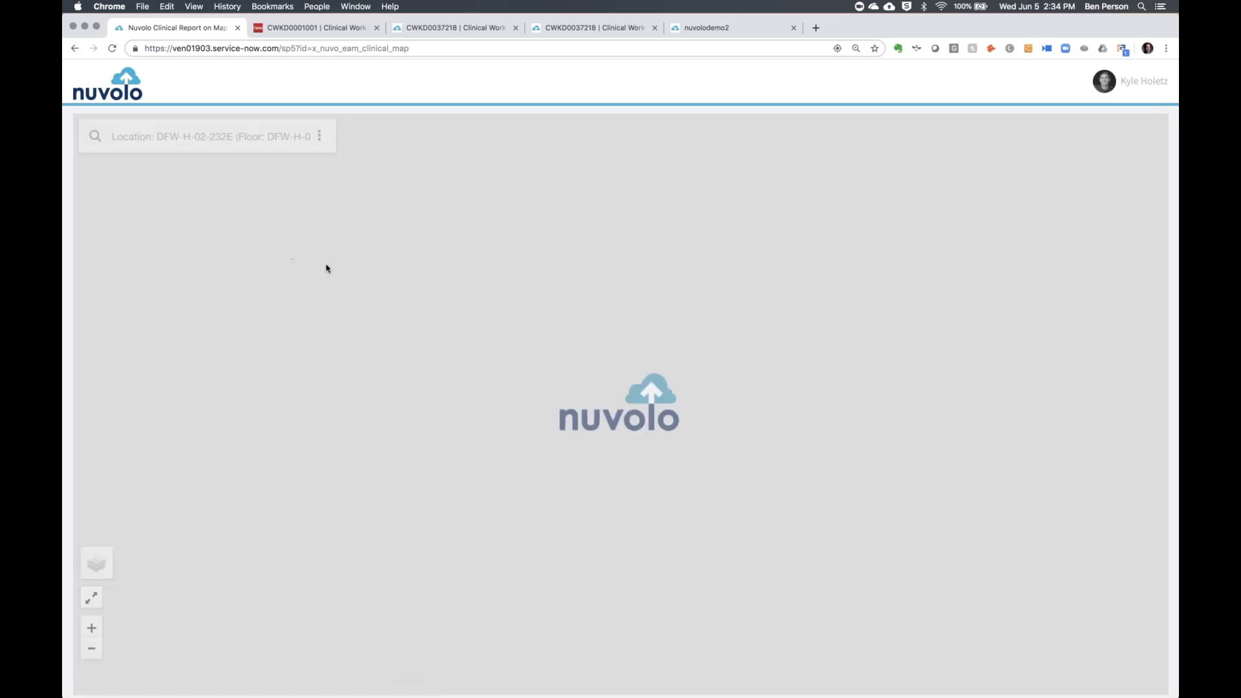
# - Search the map for dfw-h-03 and load floor DFW-H-03 of the Dallas Building
pyautogui.tripleClick(278, 130)
pyautogui.tripleClick(278, 131)
pyautogui.write('dfw-h-03')
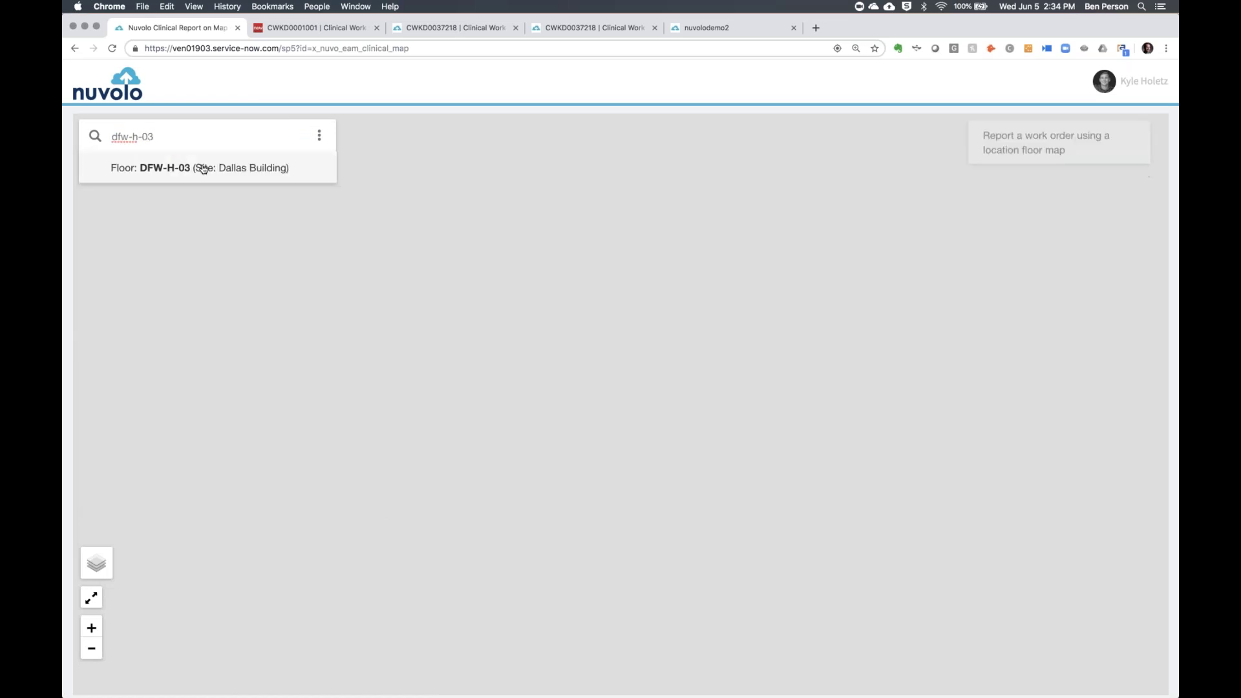
pyautogui.click(203, 170)
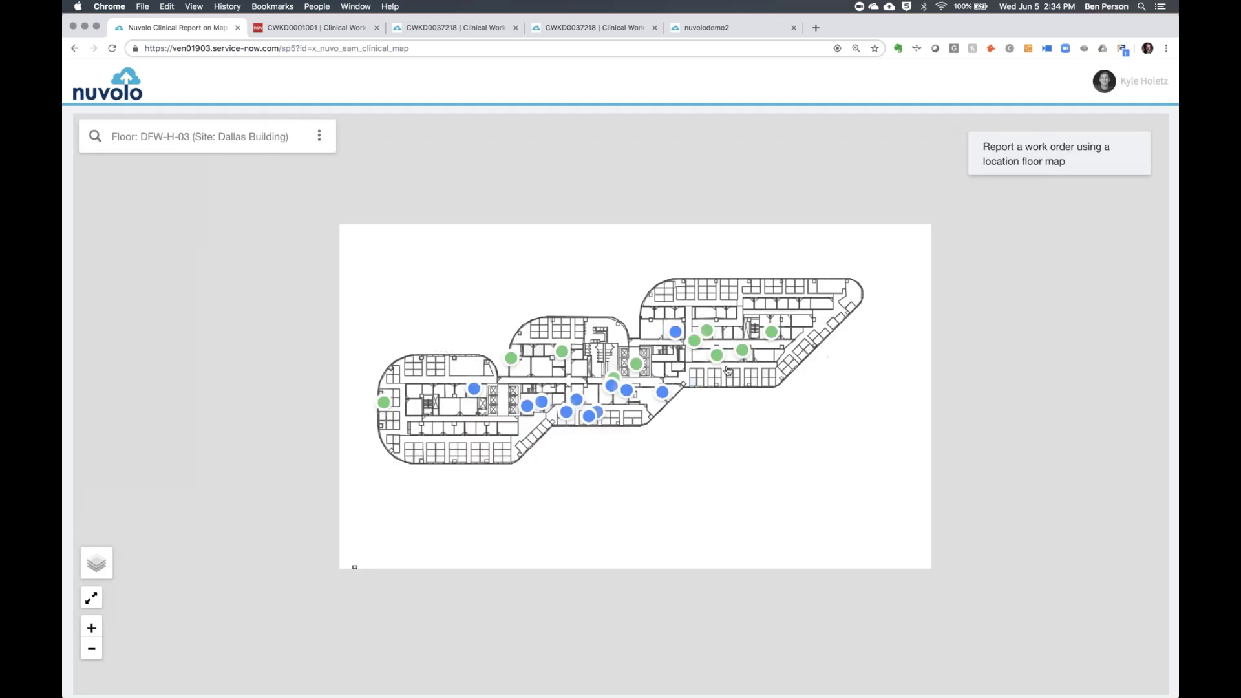
# - Examine the labelled spaces and asset markers around spaces K4207 and K4209 on the floor map
pyautogui.scroll(2, 728, 371)
pyautogui.scroll(1, 723, 373)
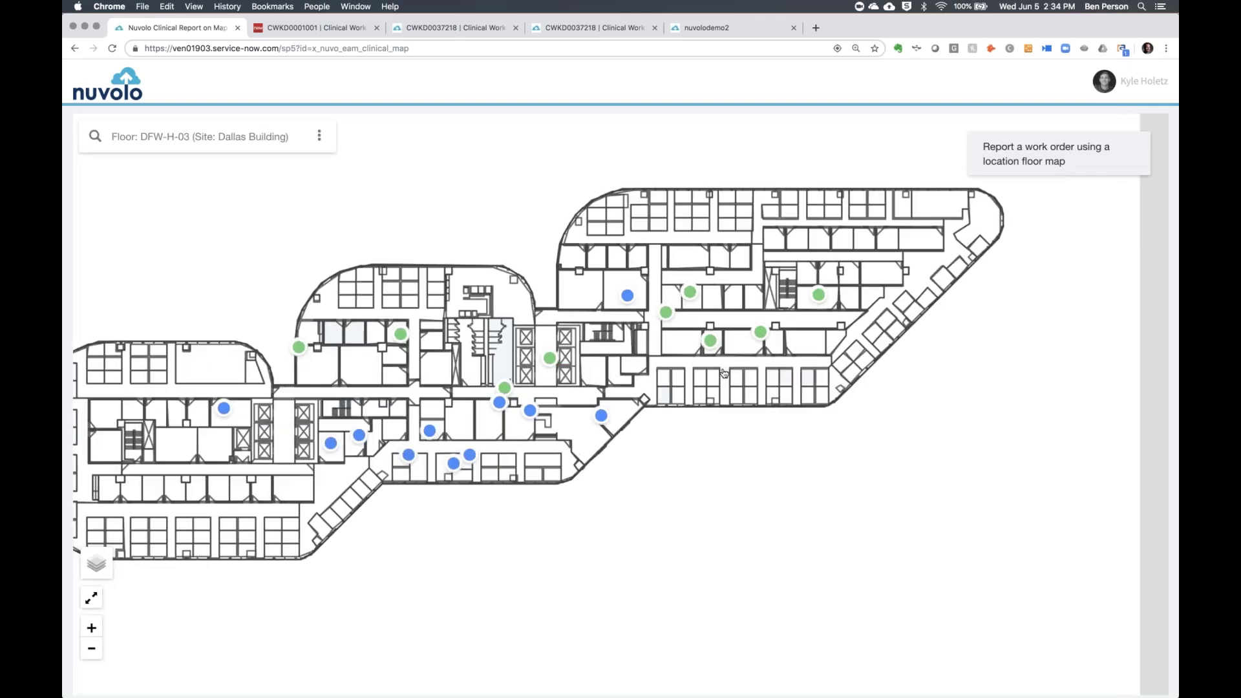
pyautogui.scroll(5, 724, 373)
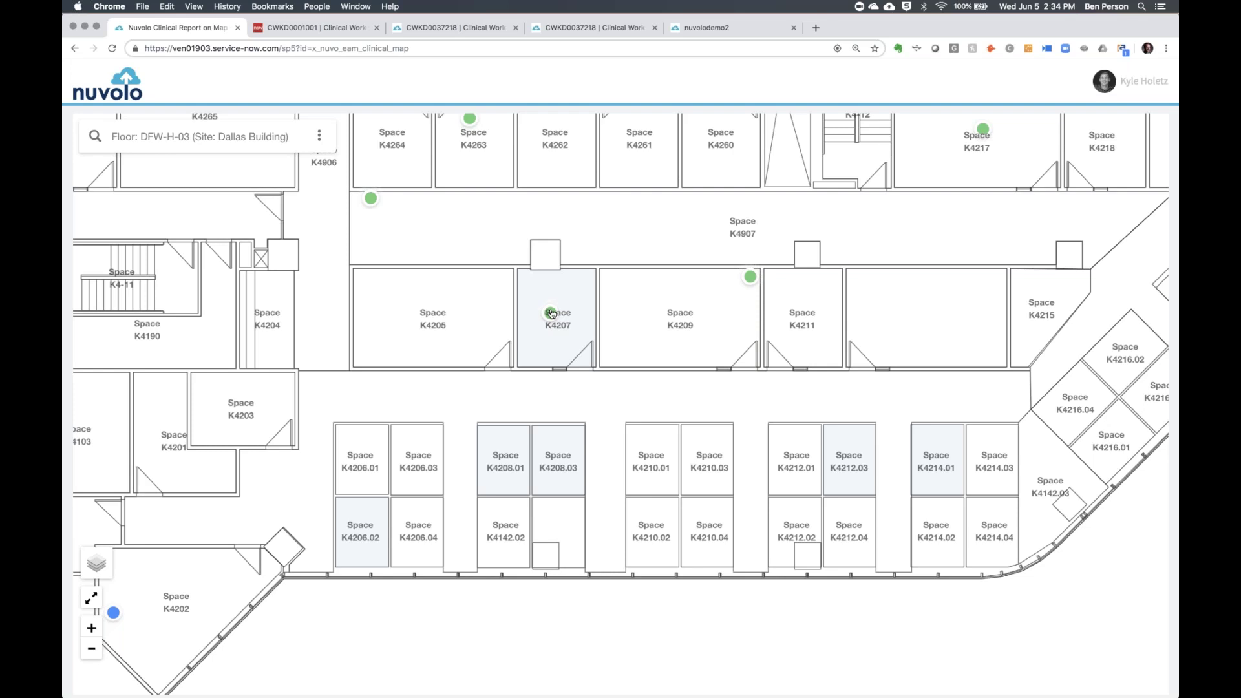
pyautogui.moveTo(643, 224); pyautogui.dragTo(685, 378)
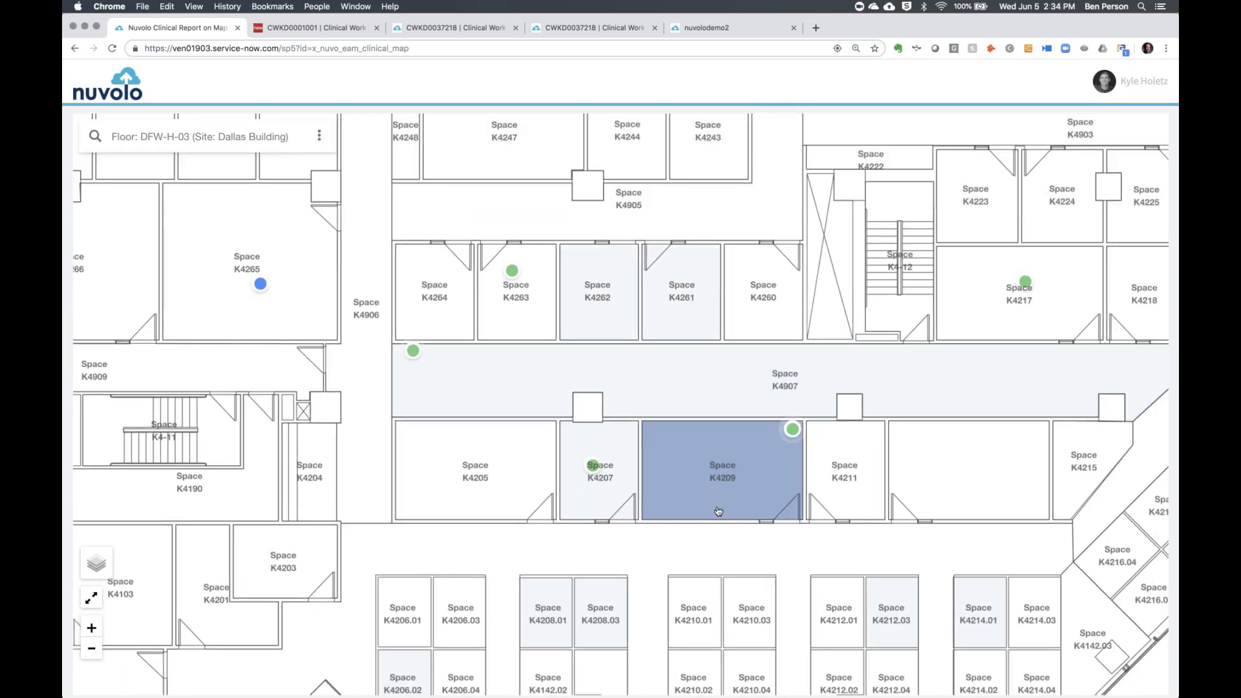
pyautogui.moveTo(719, 511); pyautogui.dragTo(713, 495)
pyautogui.moveTo(686, 587); pyautogui.dragTo(636, 391)
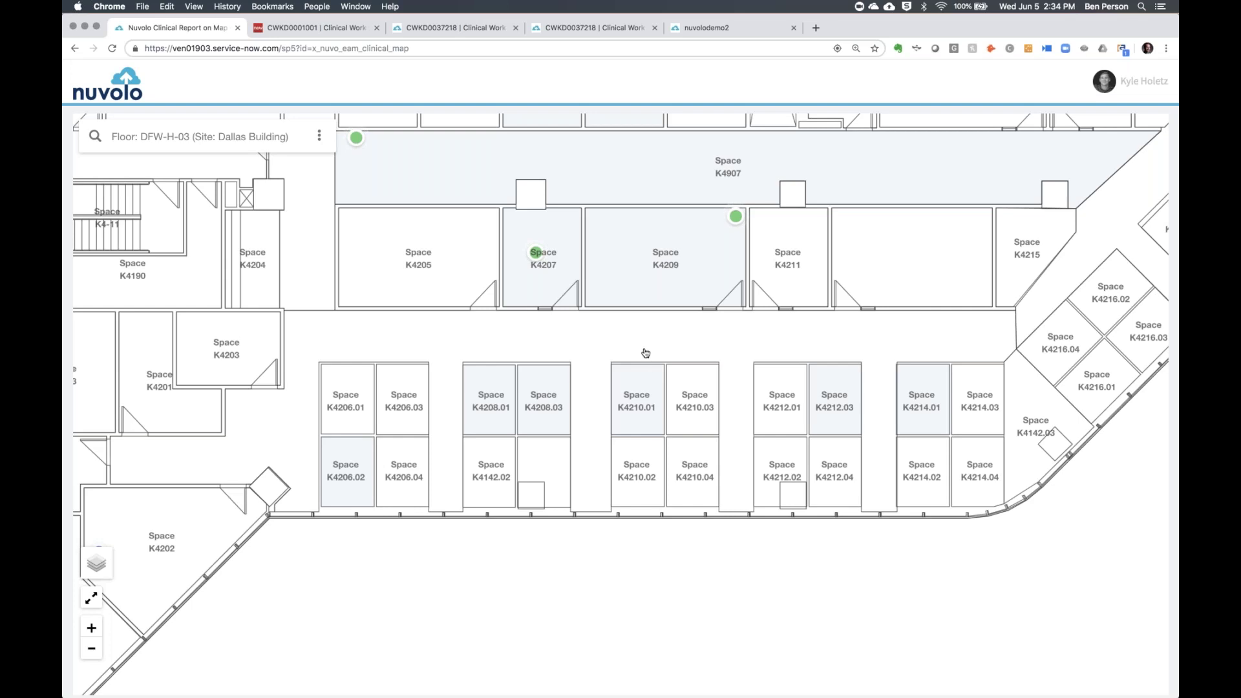
# - Report a corrective maintenance work order for Space K4210.03 from the floor map with the summary "Pump down in this room" and submit it
pyautogui.click(711, 404)
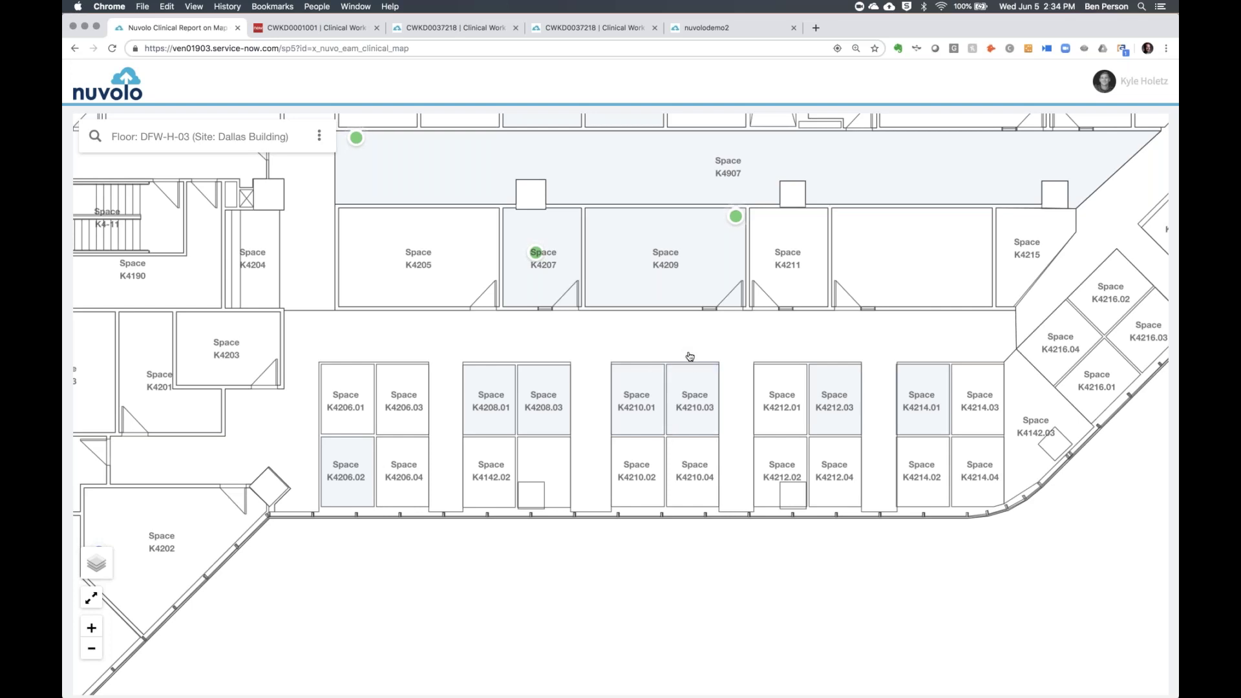
pyautogui.click(780, 383)
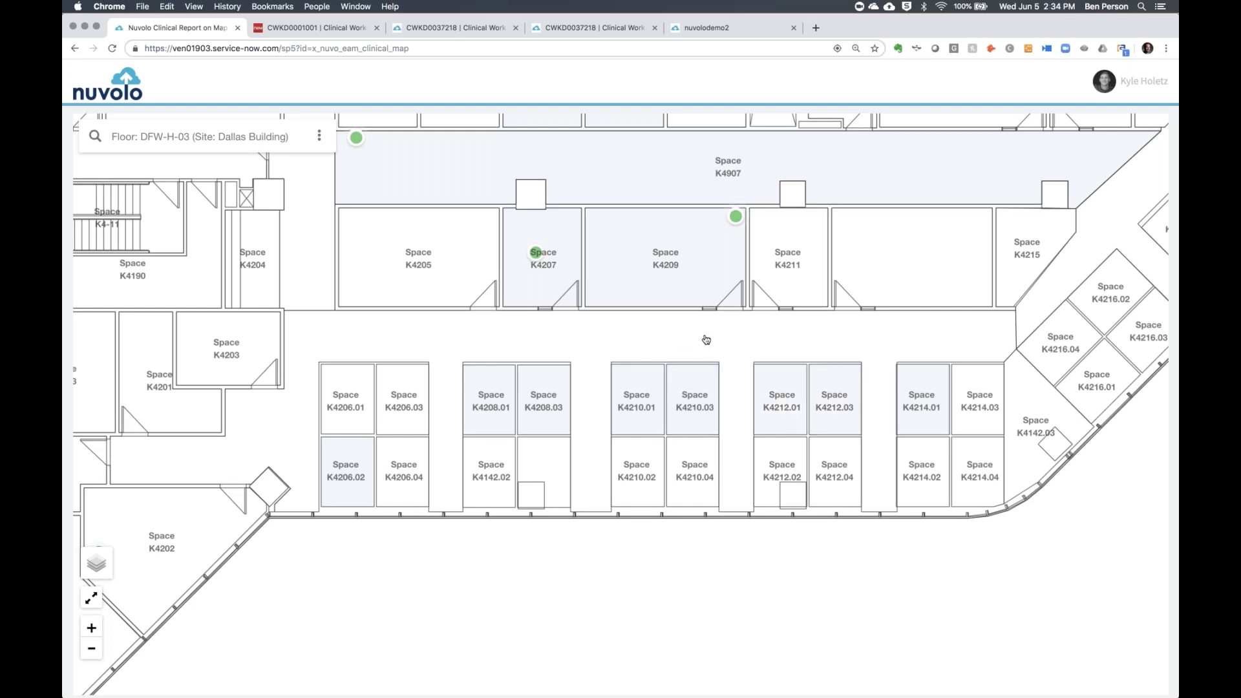
pyautogui.click(695, 384)
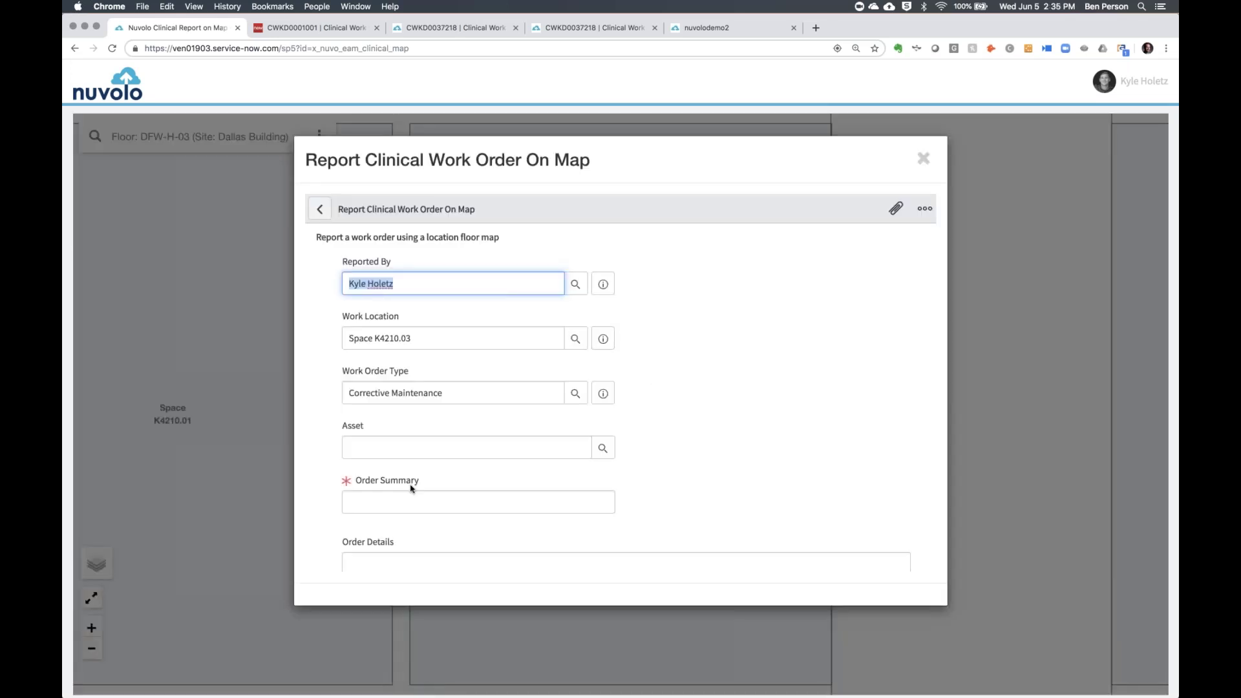
pyautogui.click(409, 450)
pyautogui.click(393, 496)
pyautogui.write('Pum')
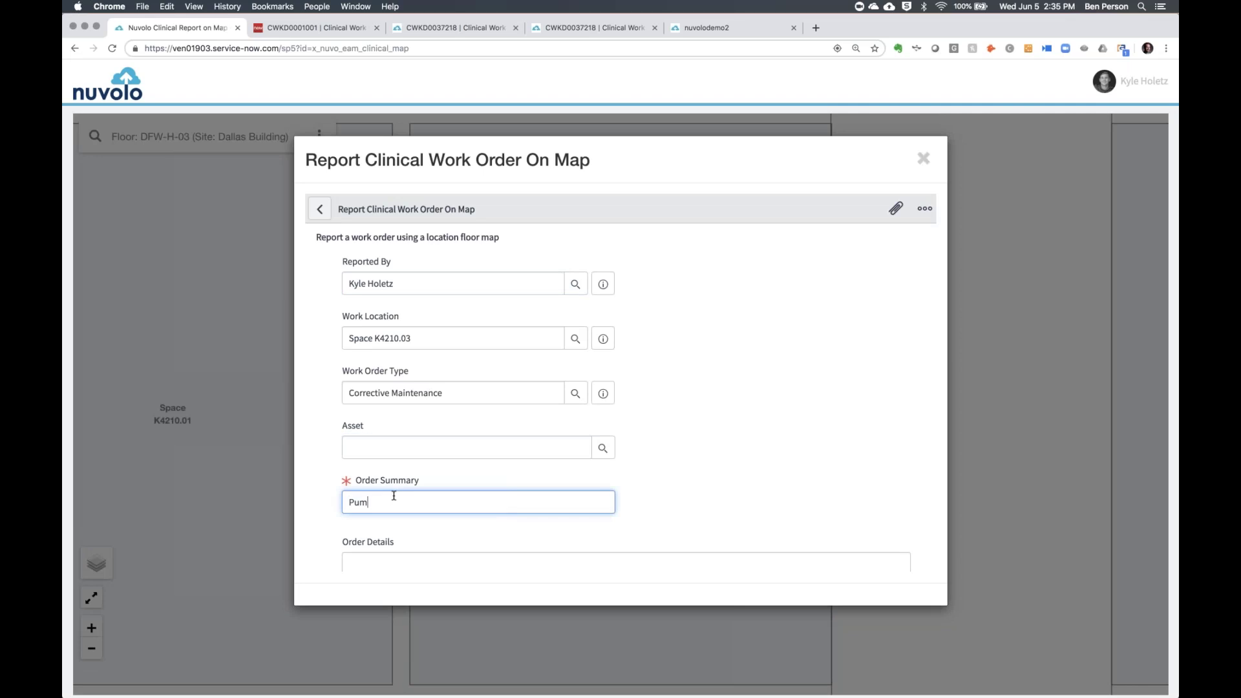
pyautogui.write('p down in this roo')
pyautogui.scroll(-3, 670, 450)
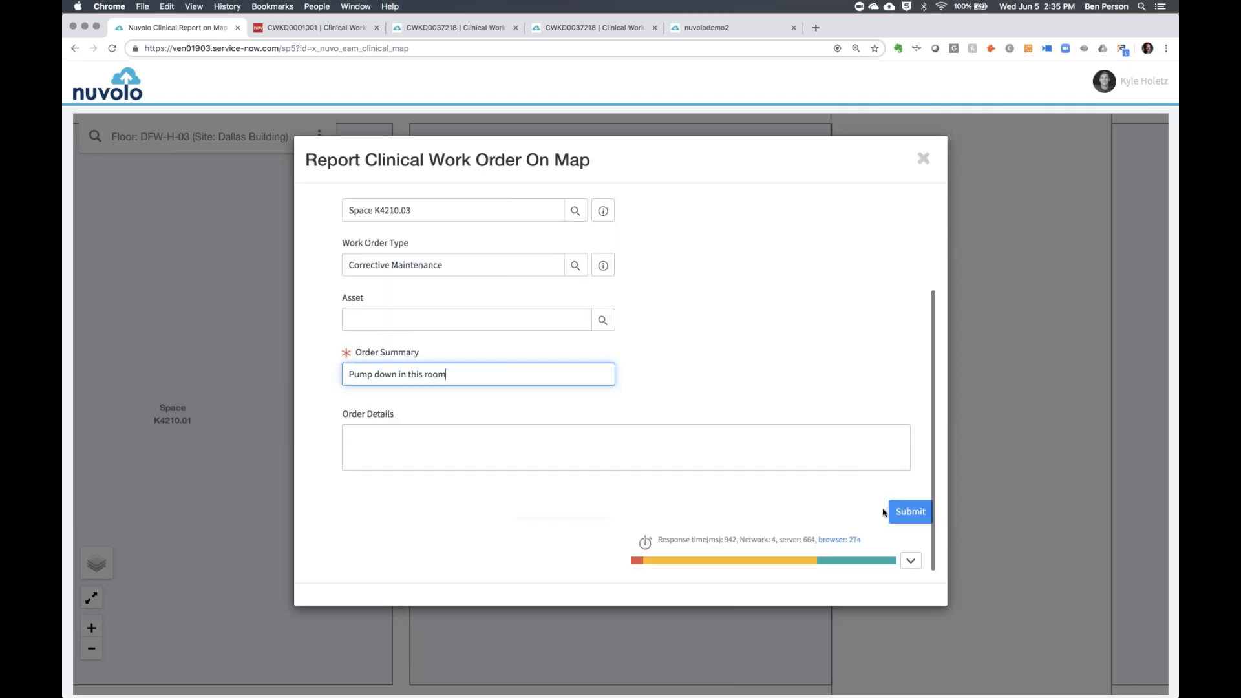
pyautogui.click(818, 385)
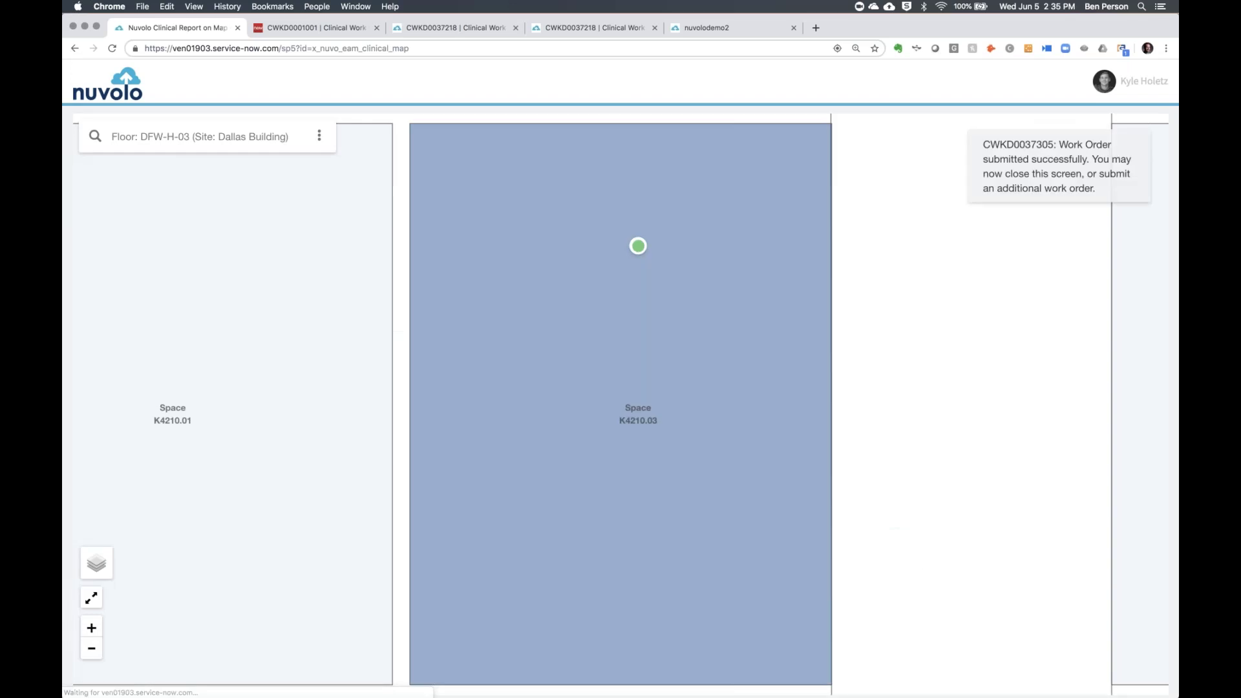
# - Inspect the submitted work order's details from its marker in Space K4210.03 and close them to view the surrounding floor
pyautogui.click(639, 248)
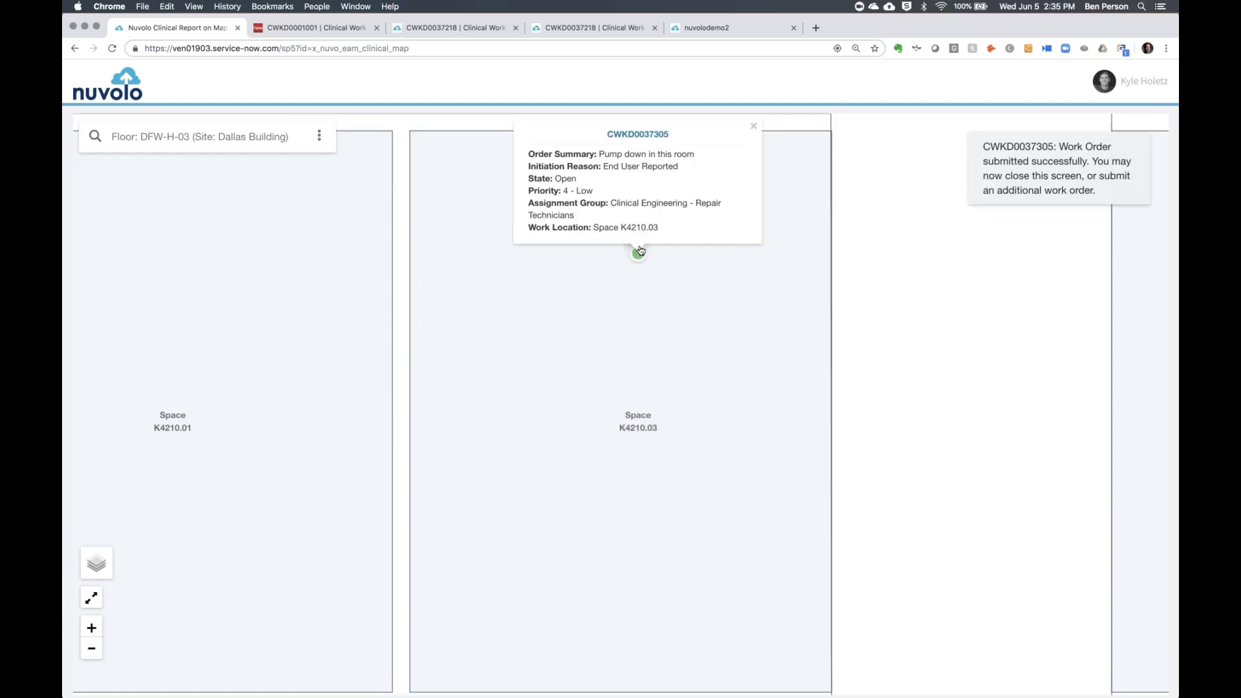
pyautogui.click(754, 126)
pyautogui.scroll(-5, 640, 355)
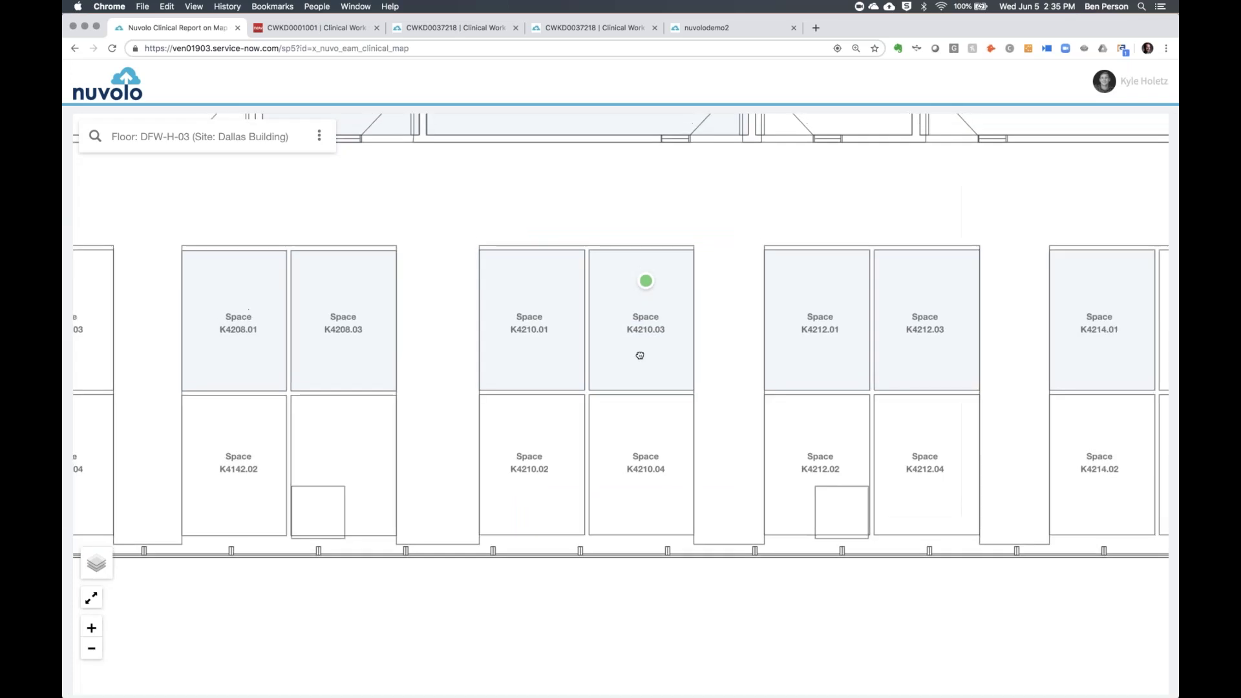
pyautogui.moveTo(640, 355); pyautogui.dragTo(707, 548)
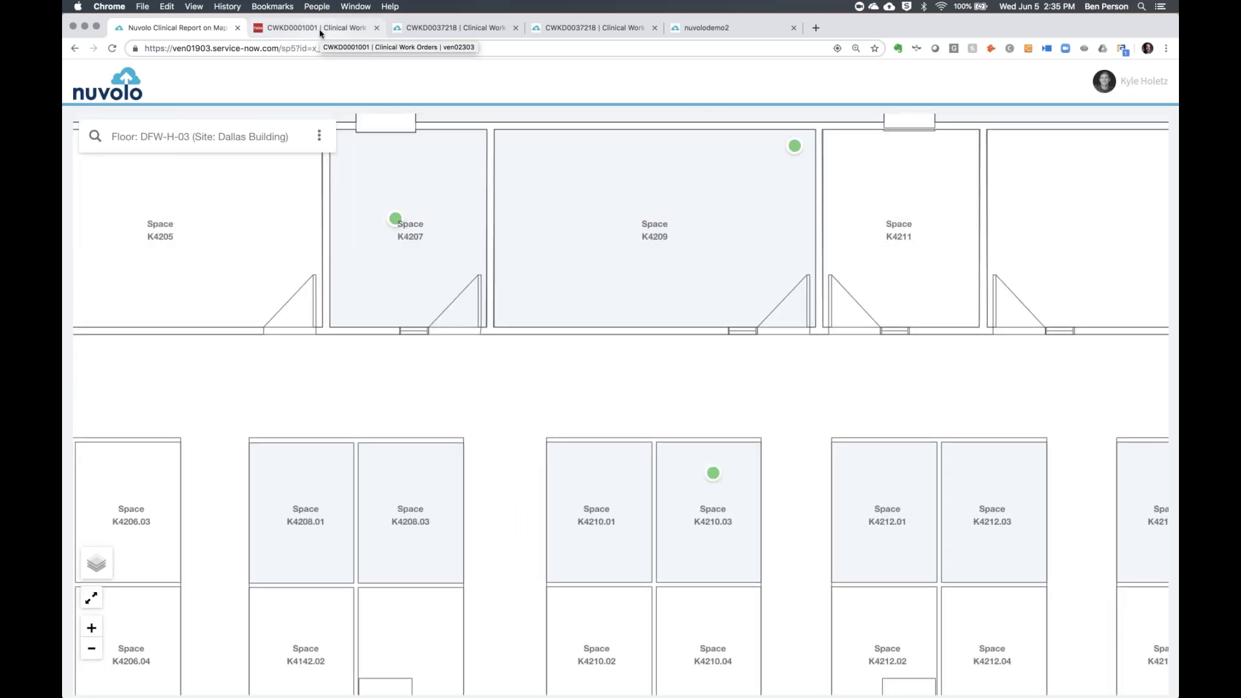
# - Switch to the infusion pump broken-door work order and examine its current asset location, order summary and activities
pyautogui.click(320, 32)
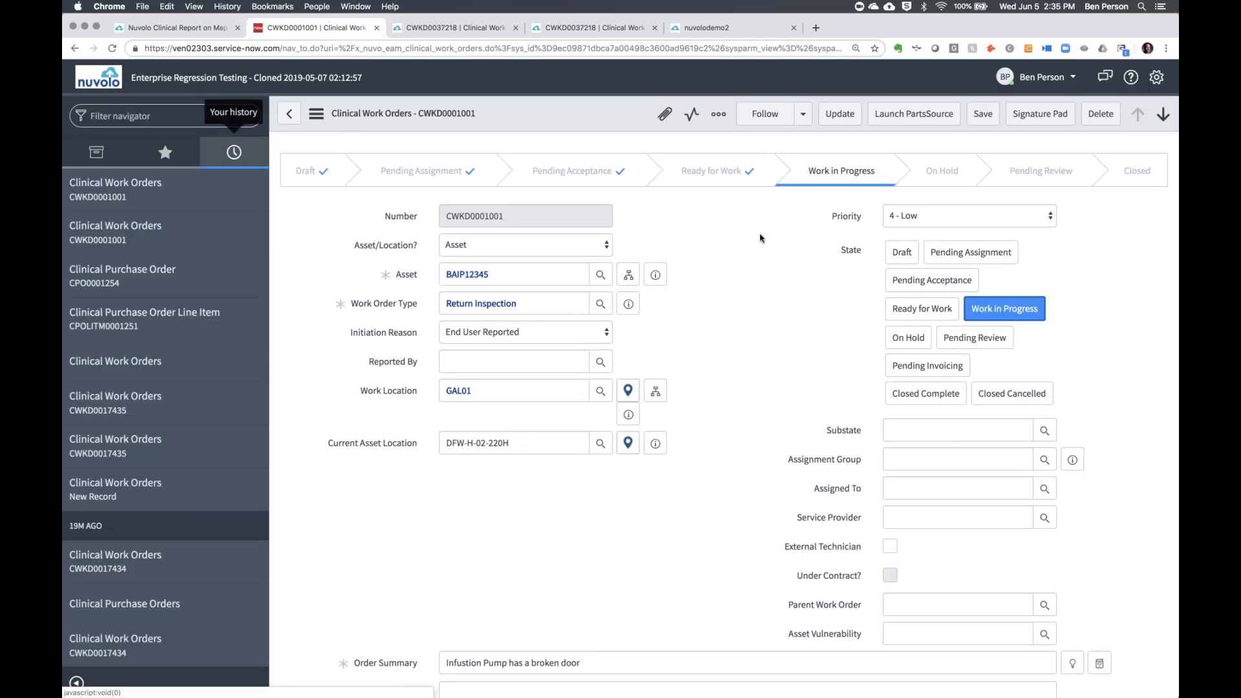
pyautogui.click(534, 442)
pyautogui.scroll(-2, 564, 459)
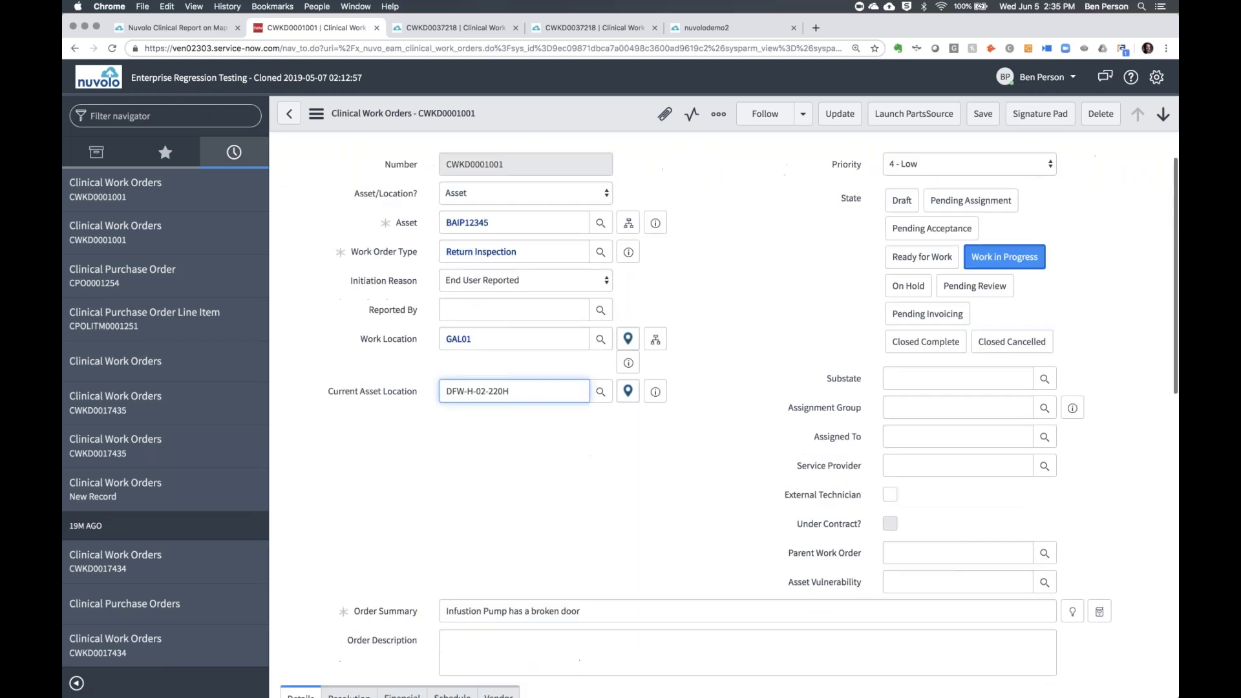
pyautogui.scroll(-2, 586, 521)
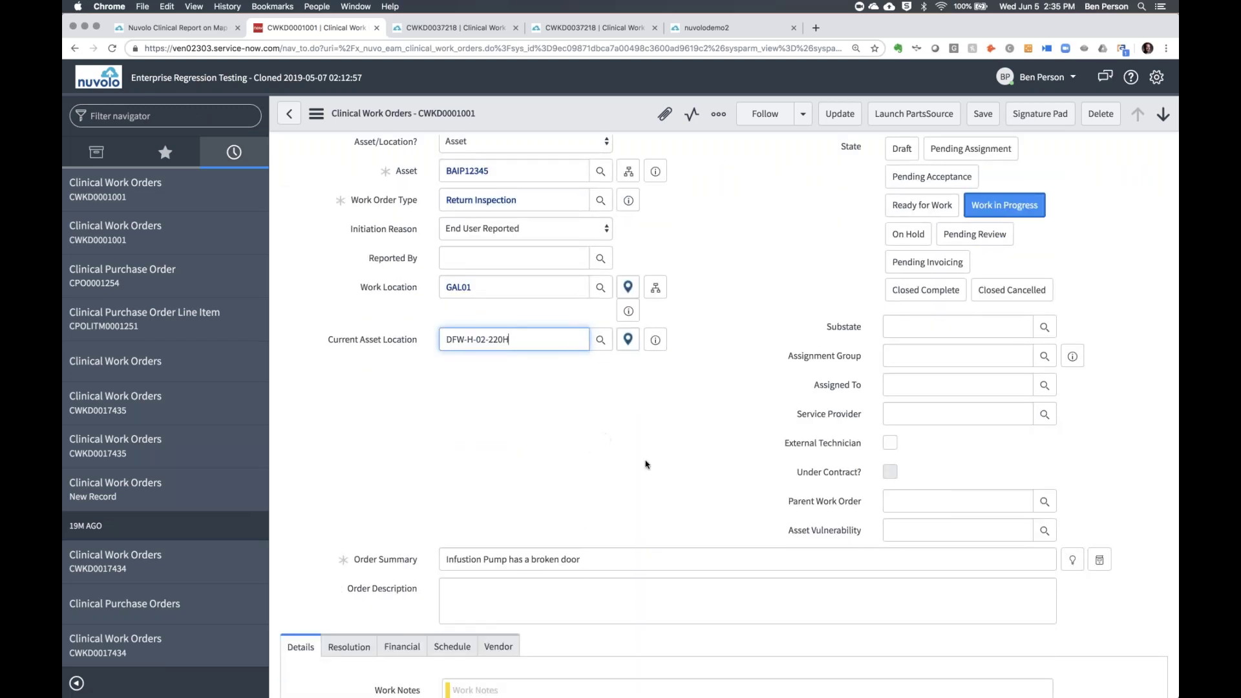
pyautogui.scroll(-3, 645, 464)
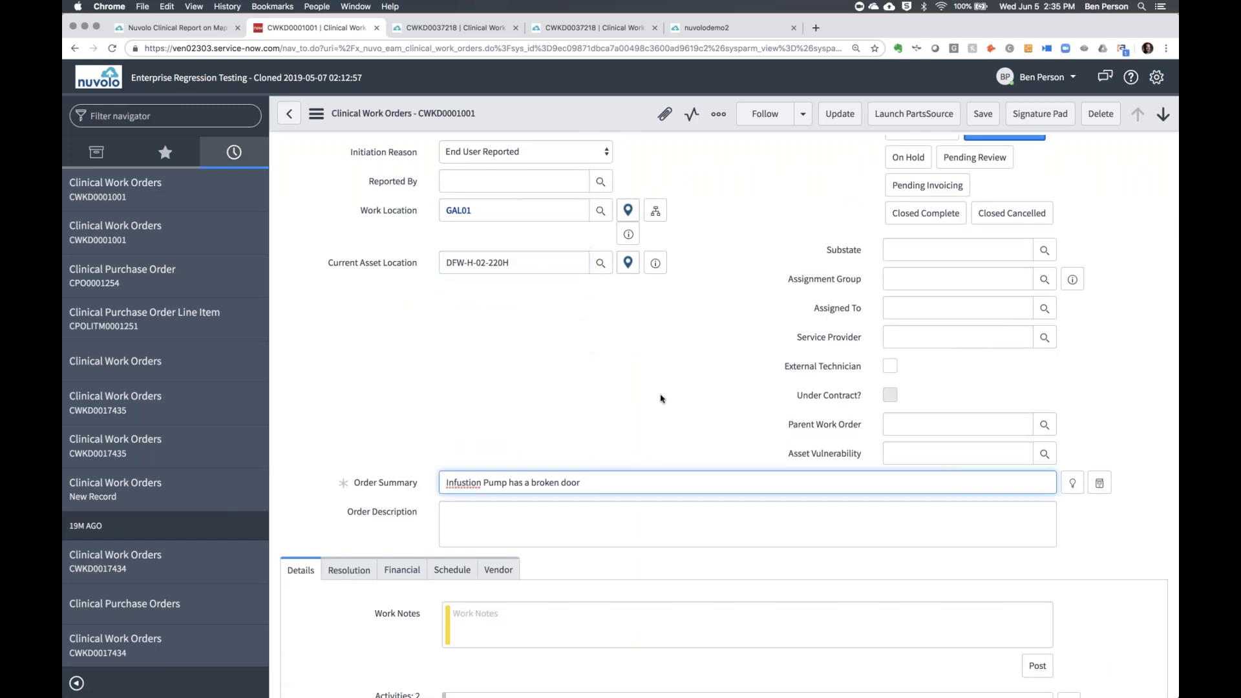
pyautogui.scroll(4, 660, 398)
pyautogui.scroll(-15, 661, 398)
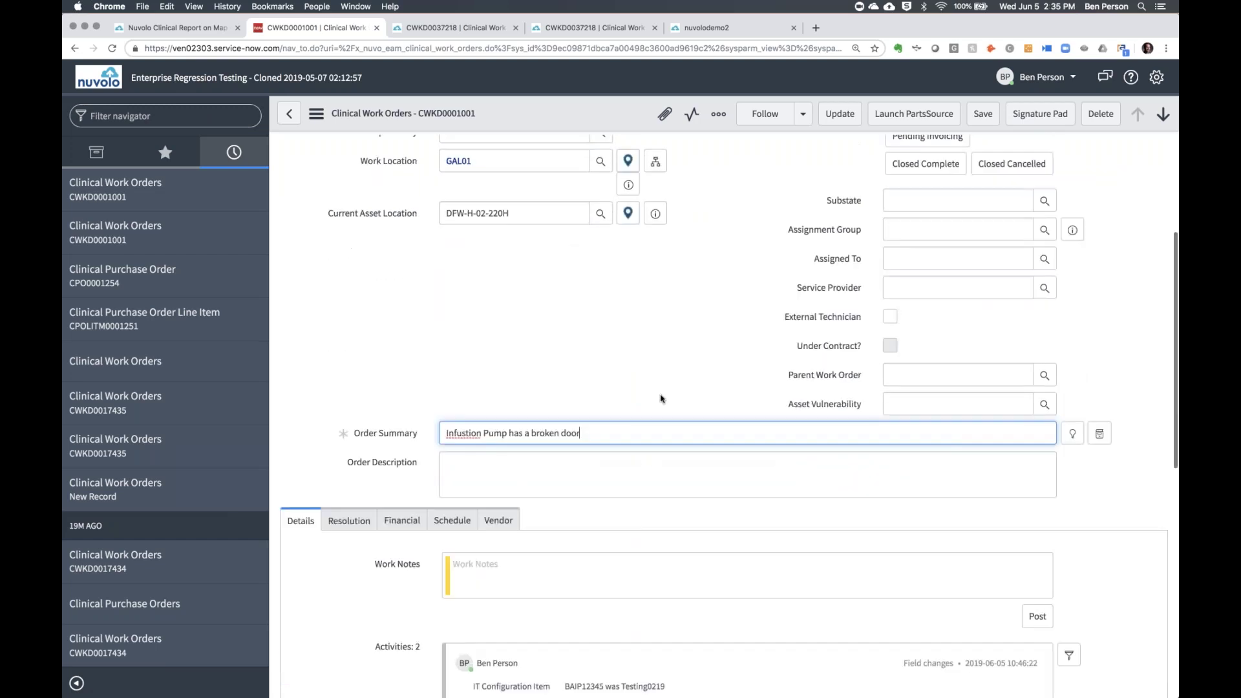
pyautogui.scroll(-4, 660, 398)
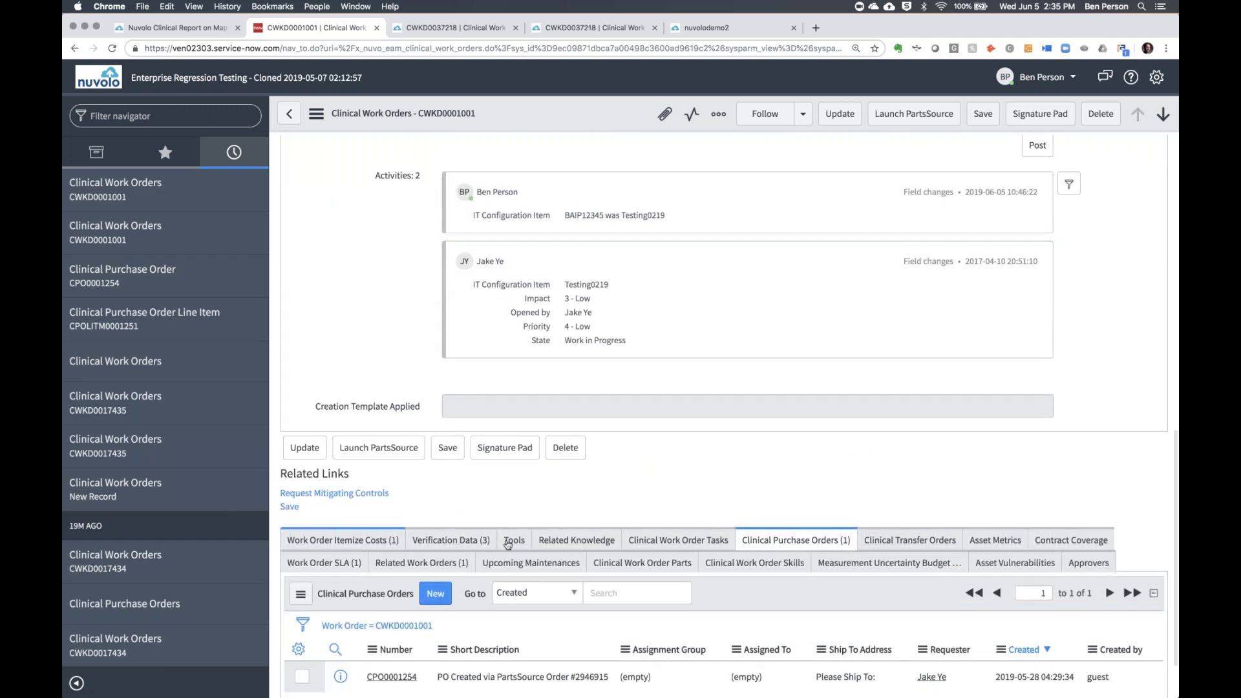
# - Try adding a Parts itemized cost for the 2114342 Transient Noise Filter Assembly, check its stockroom options, and return to the work order without saving
pyautogui.click(370, 543)
pyautogui.click(439, 594)
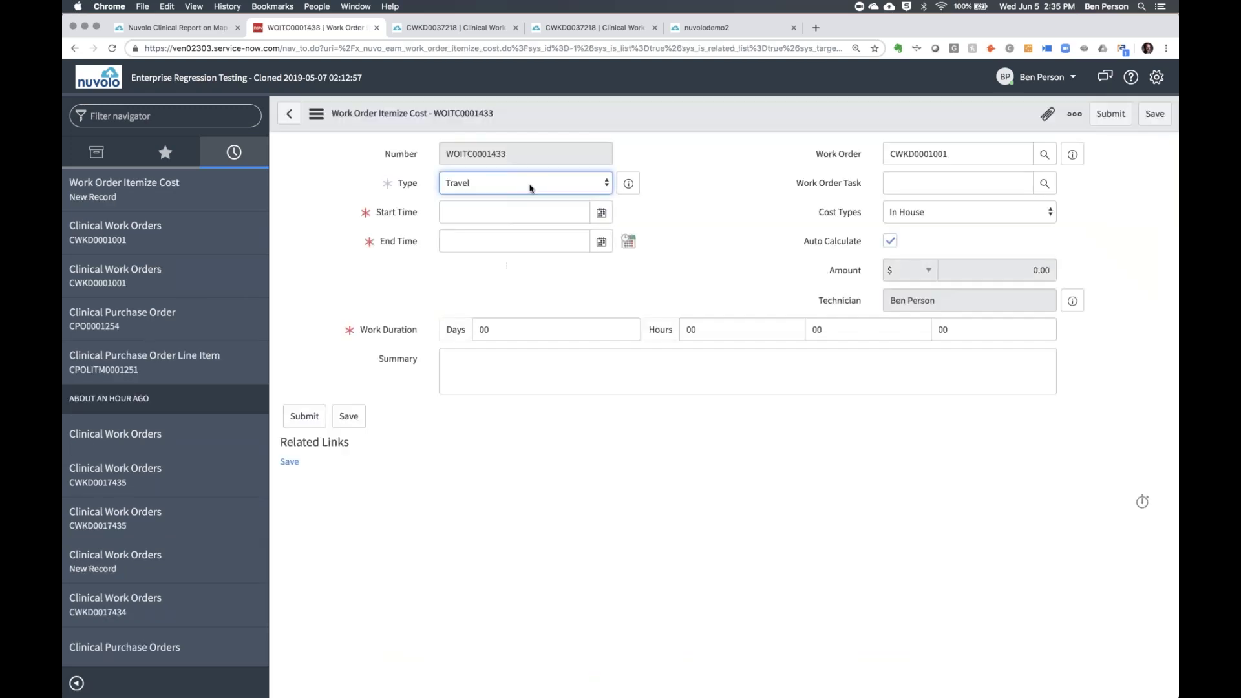
pyautogui.click(529, 187)
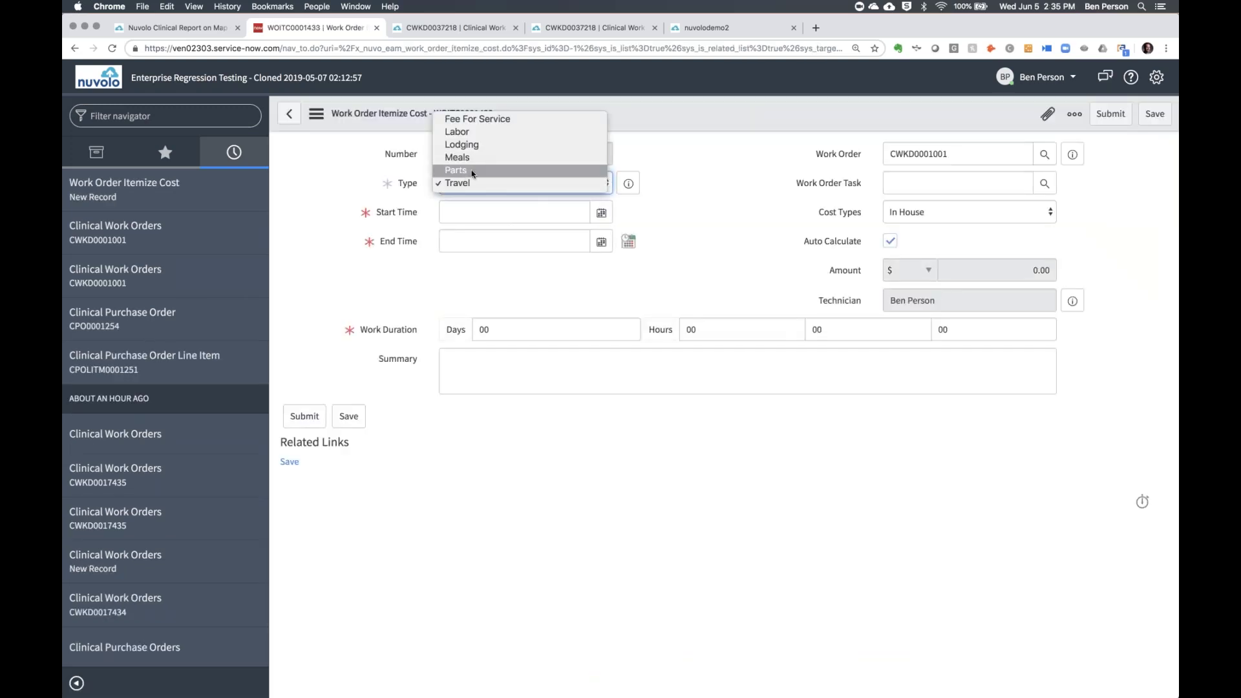
pyautogui.click(456, 170)
pyautogui.click(600, 212)
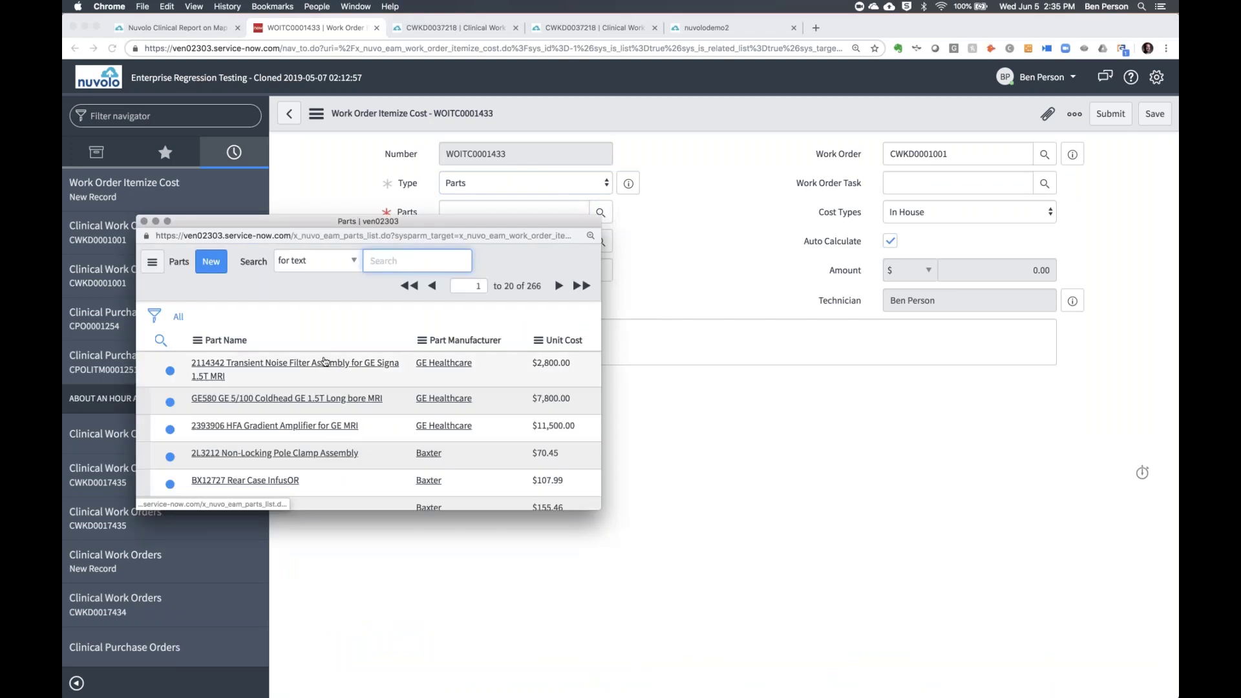
pyautogui.click(272, 363)
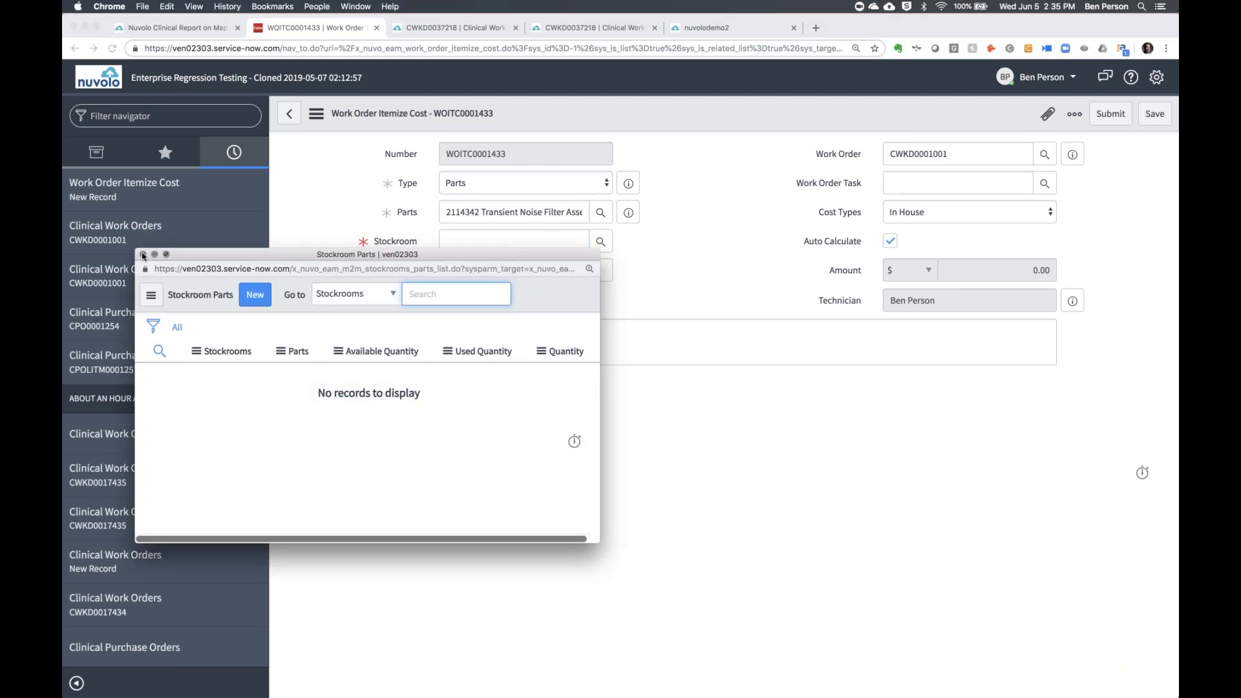
pyautogui.click(143, 255)
pyautogui.click(288, 114)
pyautogui.click(687, 209)
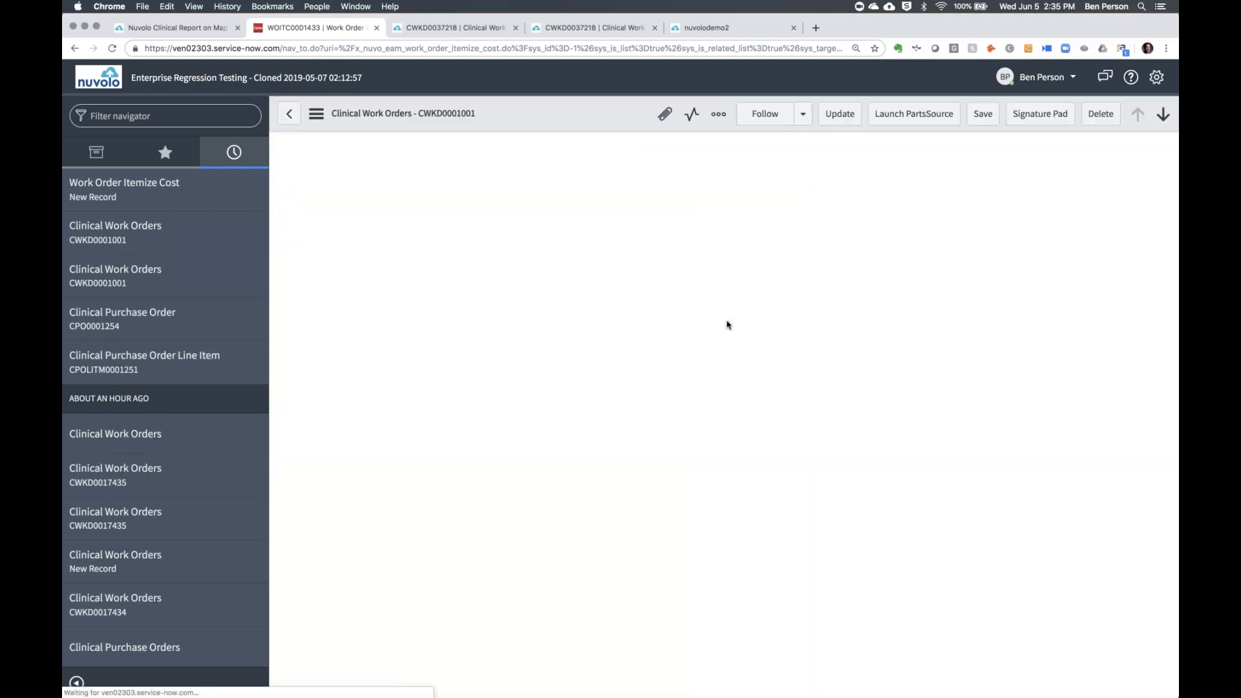
# - Review the reloaded infusion pump work order from its asset and state fields through the work notes, activities and related lists
pyautogui.scroll(-1, 724, 386)
pyautogui.scroll(-3, 725, 386)
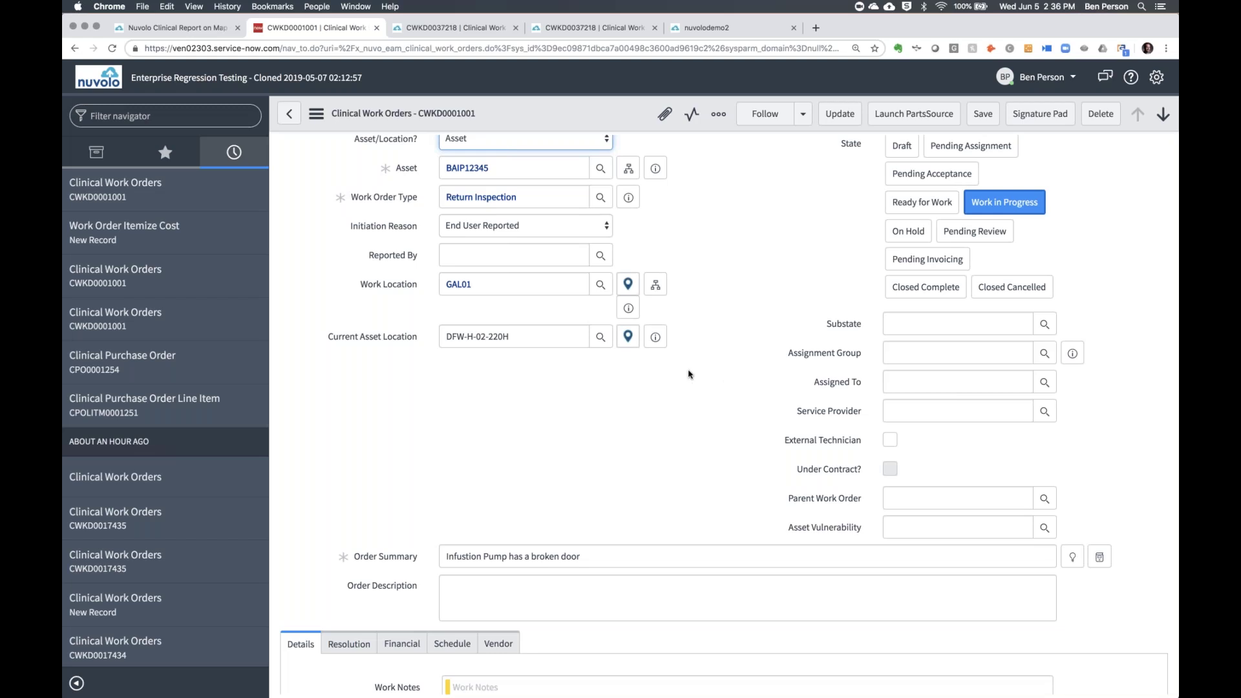
pyautogui.scroll(-1, 689, 373)
pyautogui.scroll(5, 688, 373)
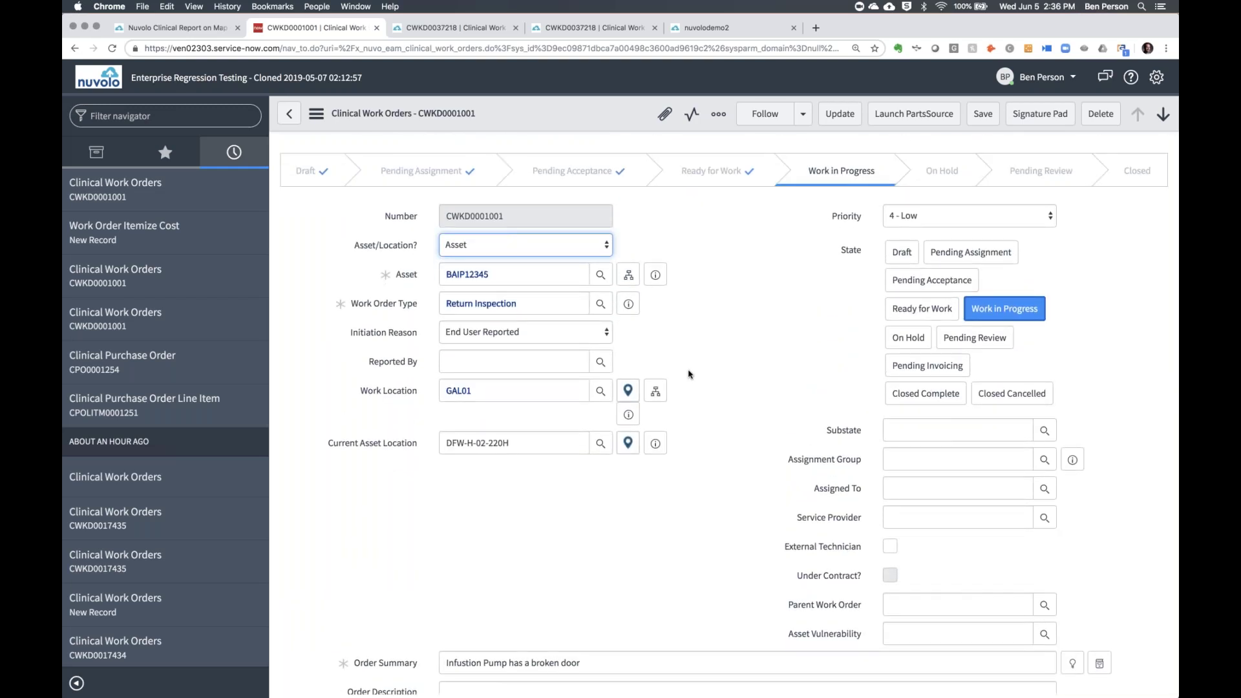
pyautogui.scroll(-2, 698, 455)
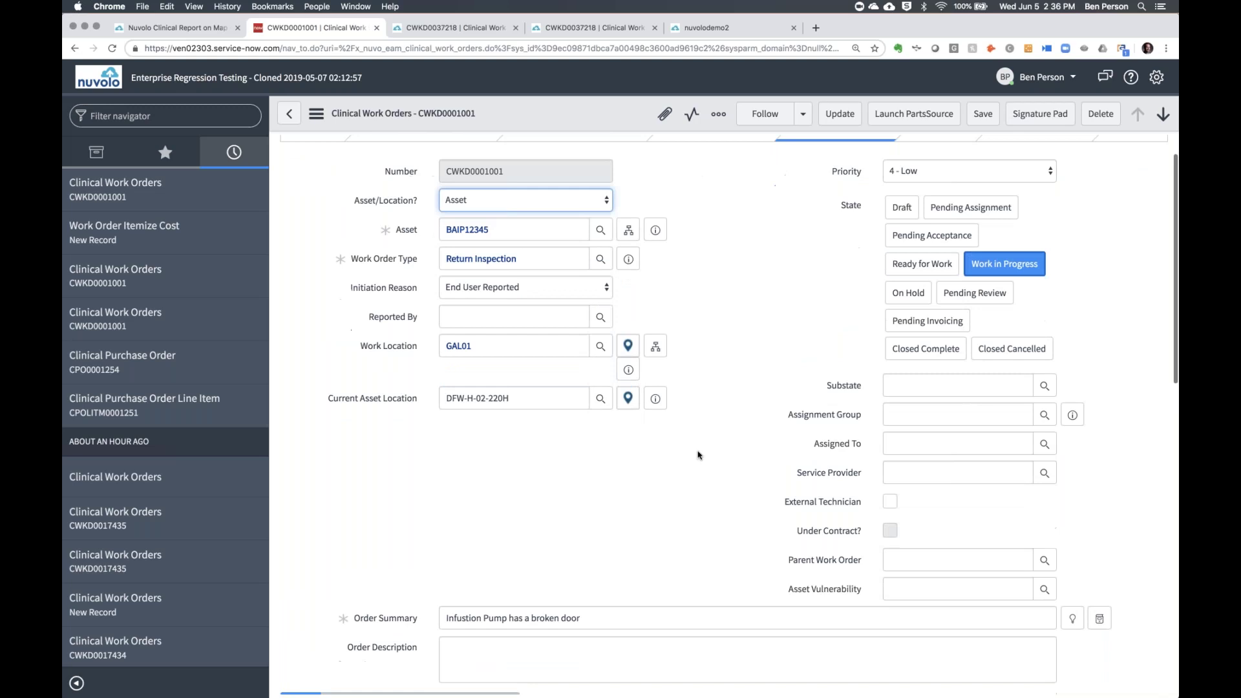
pyautogui.scroll(2, 697, 454)
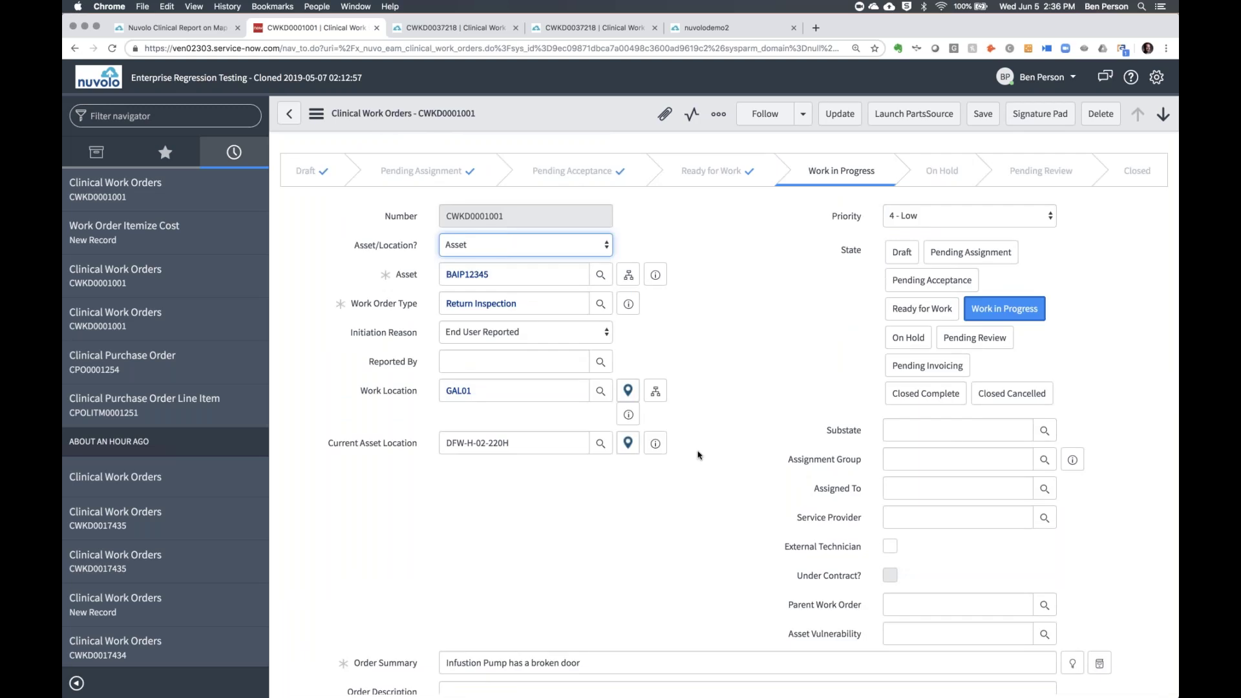
pyautogui.scroll(-6, 697, 454)
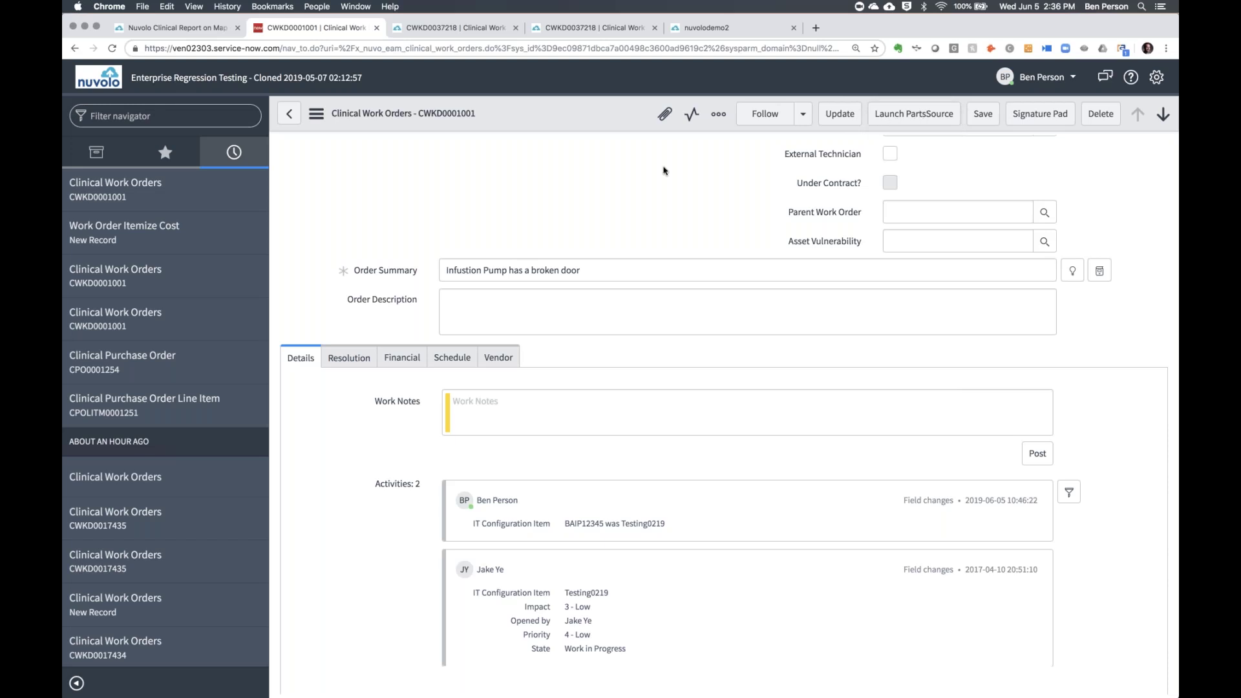
pyautogui.scroll(-4, 663, 171)
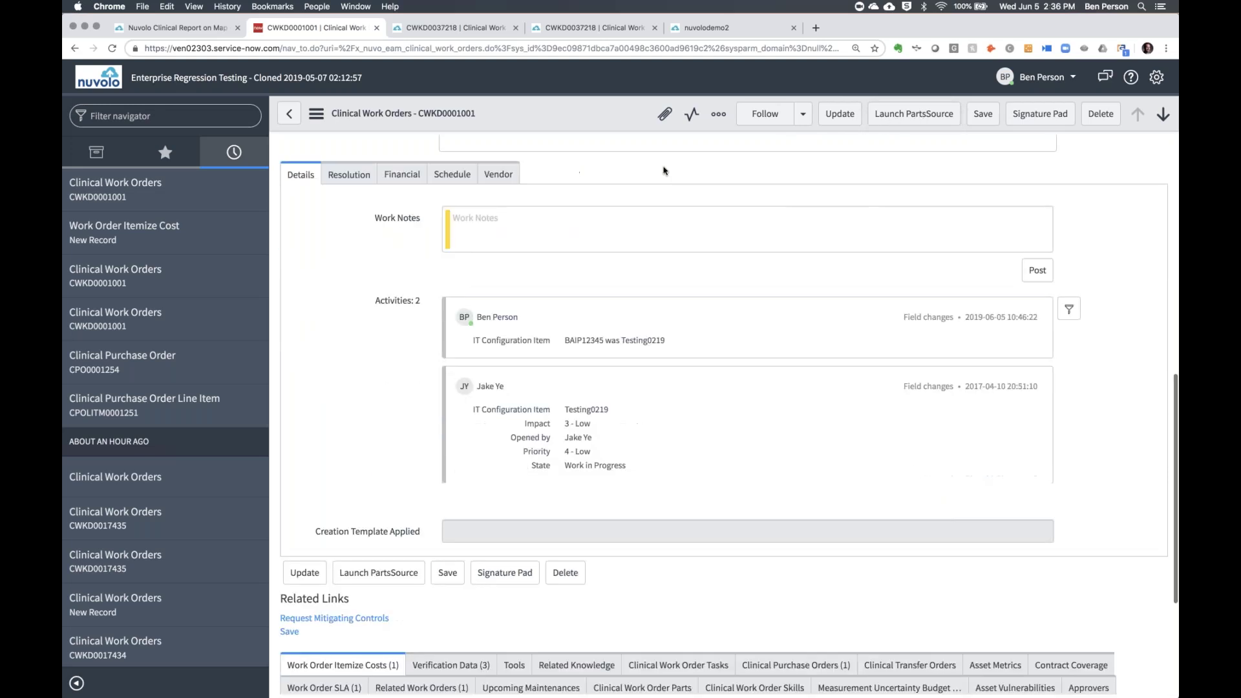
pyautogui.scroll(-3, 663, 171)
pyautogui.scroll(10, 663, 171)
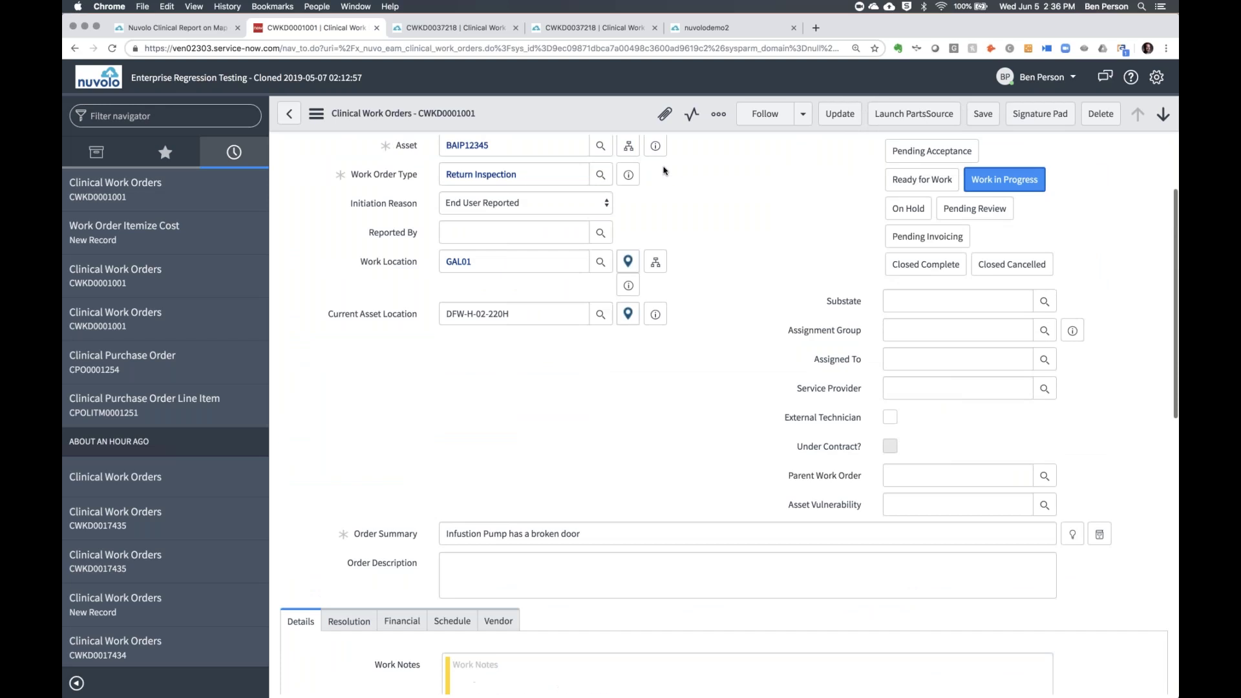
pyautogui.scroll(3, 663, 170)
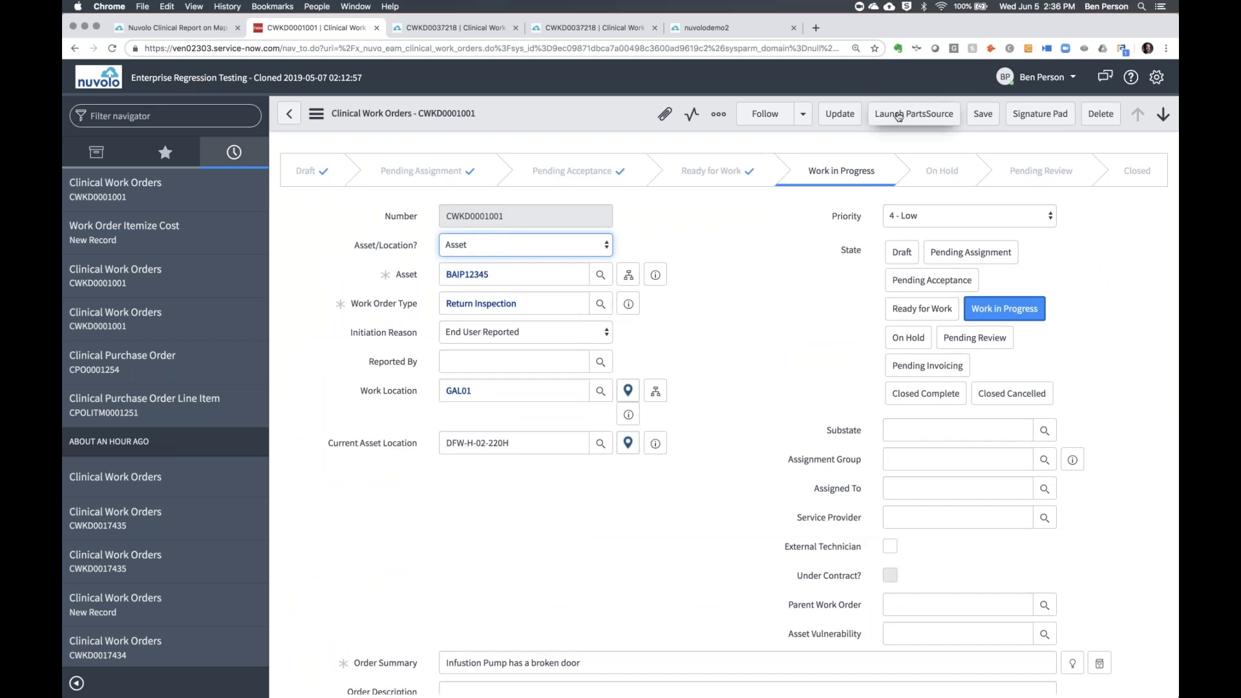
# - Launch PartsSource from the work order and search its catalog for item 36250
pyautogui.click(898, 115)
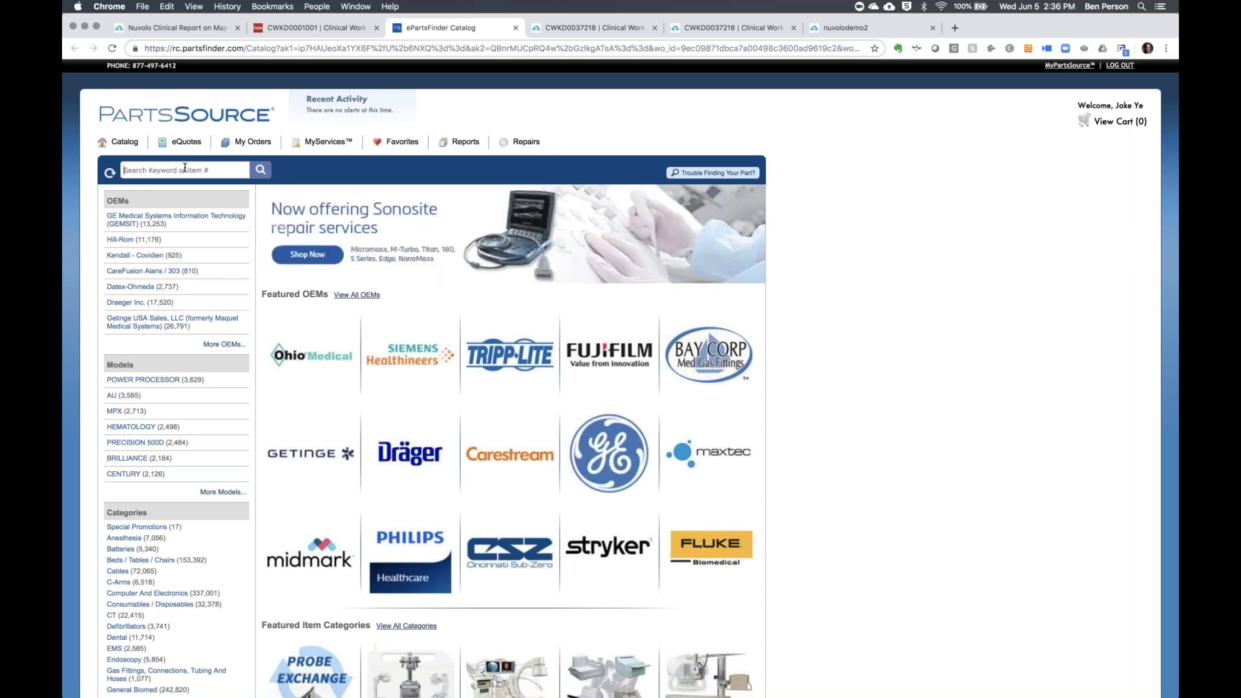
pyautogui.write('36250')
pyautogui.press('Return')
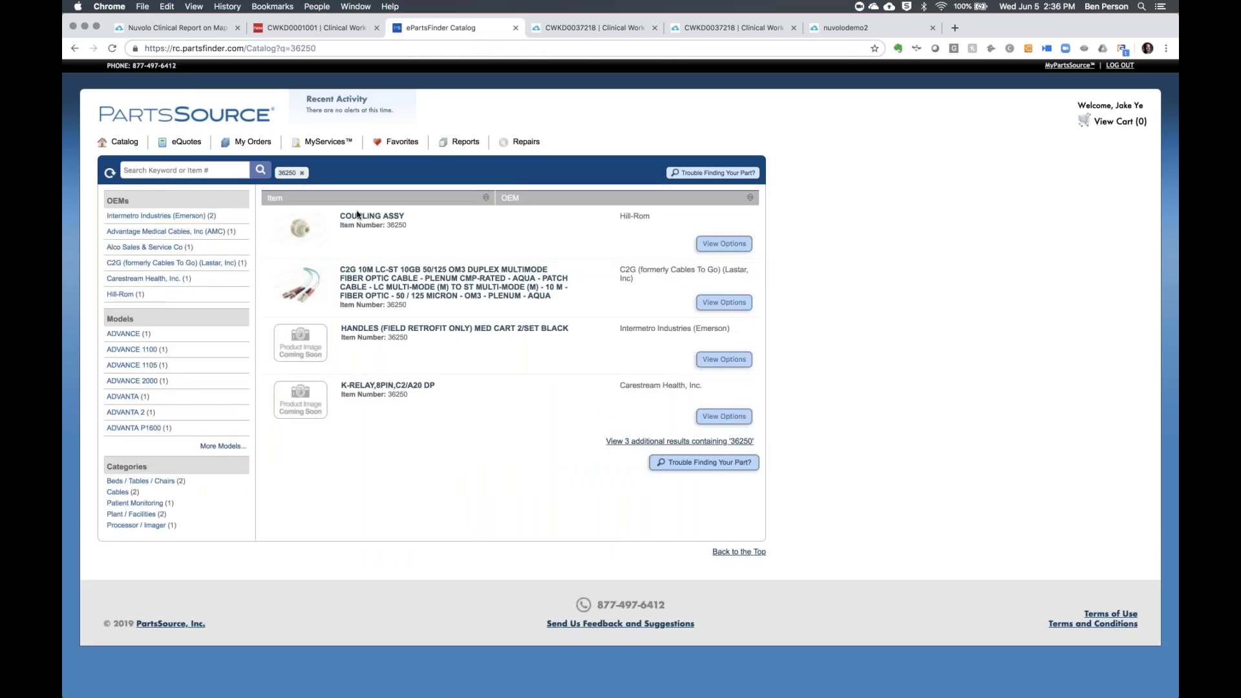
# - Add 5 OEM Replacement units of the Hill-Rom Coupling Assy to the cart, confirming the asset and work order details, and proceed to checkout
pyautogui.click(721, 246)
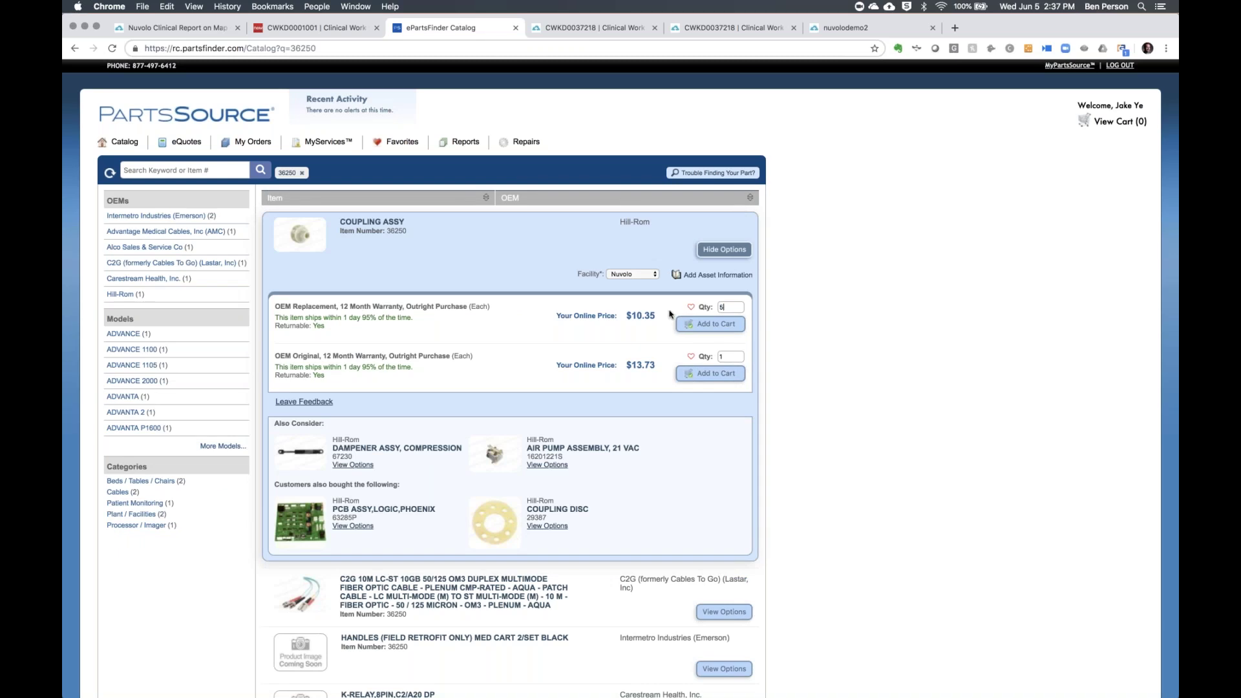
pyautogui.click(707, 327)
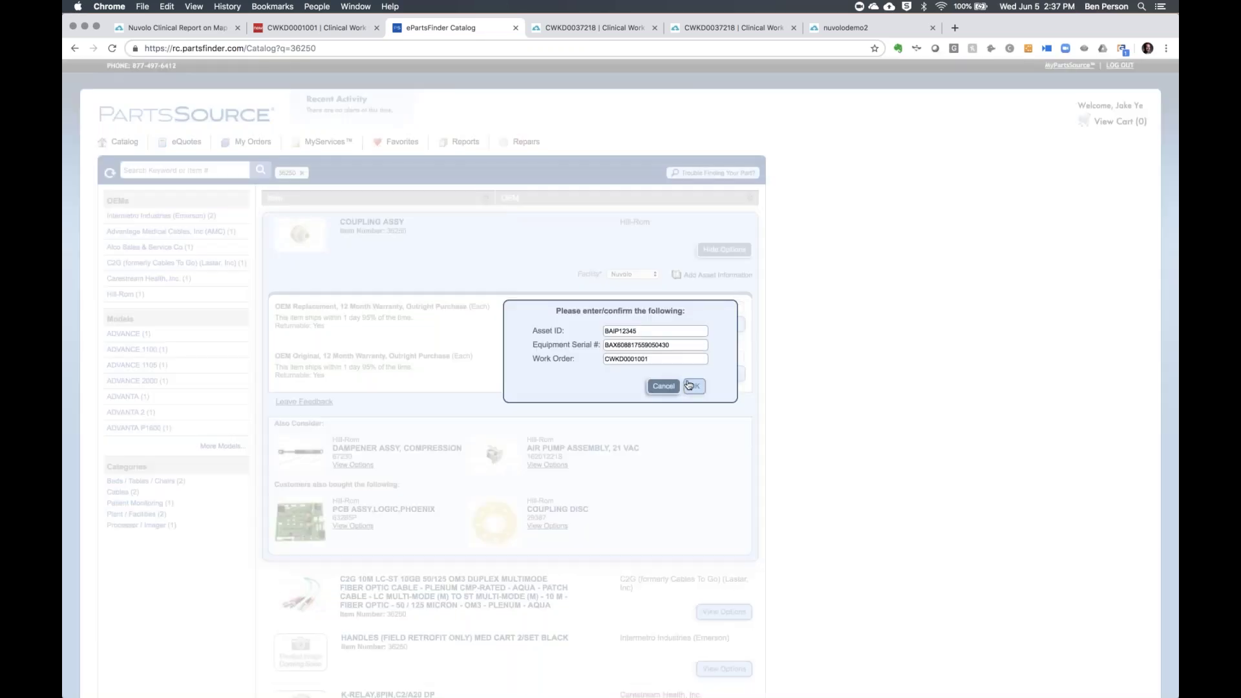
pyautogui.moveTo(650, 360); pyautogui.dragTo(575, 356)
pyautogui.doubleClick(648, 345)
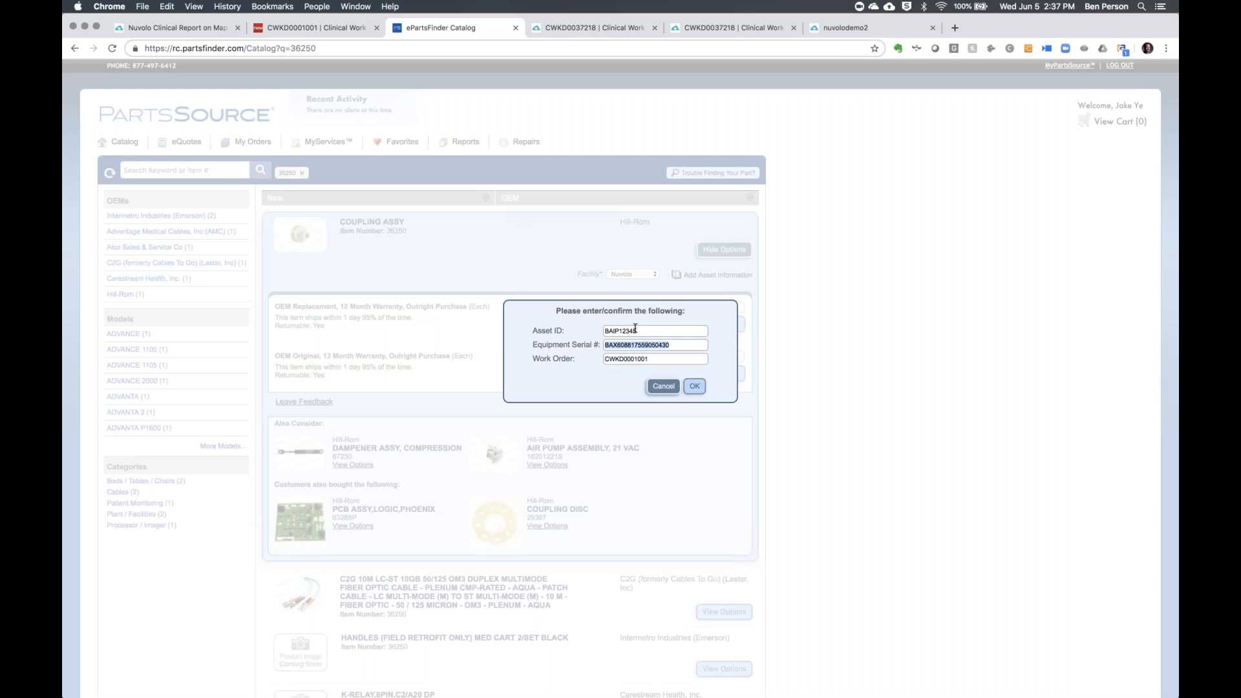
pyautogui.doubleClick(634, 331)
pyautogui.press('Right')
pyautogui.press('Return')
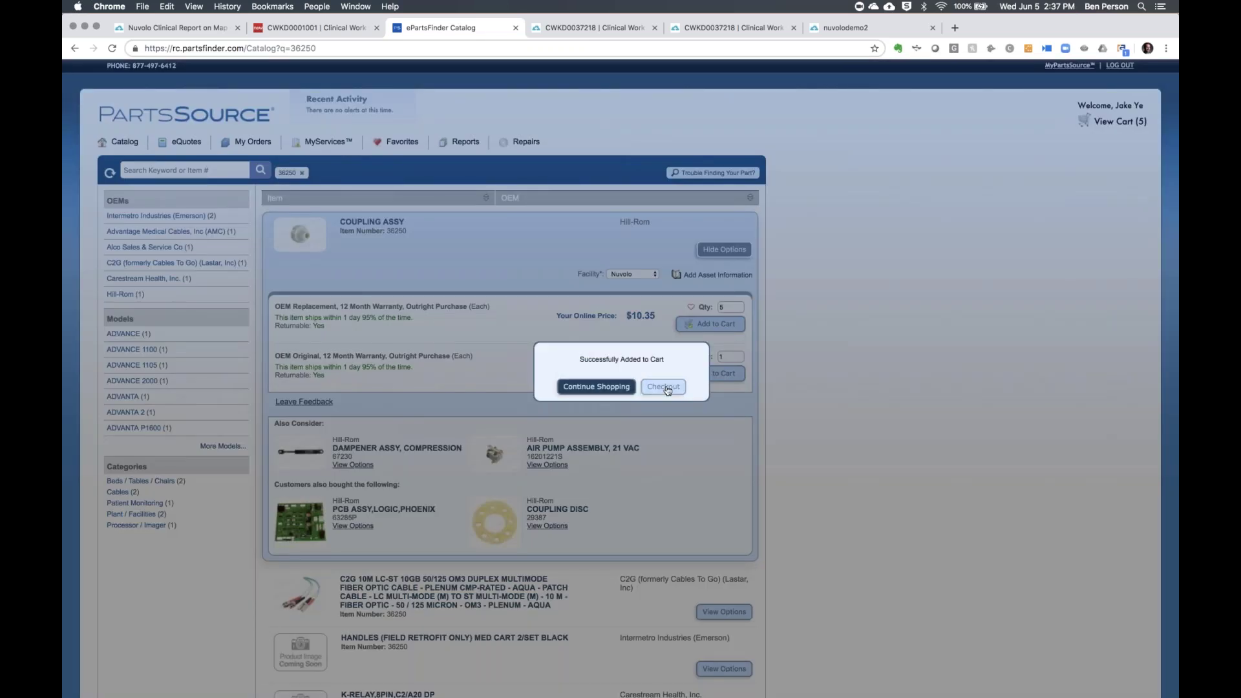
pyautogui.click(666, 387)
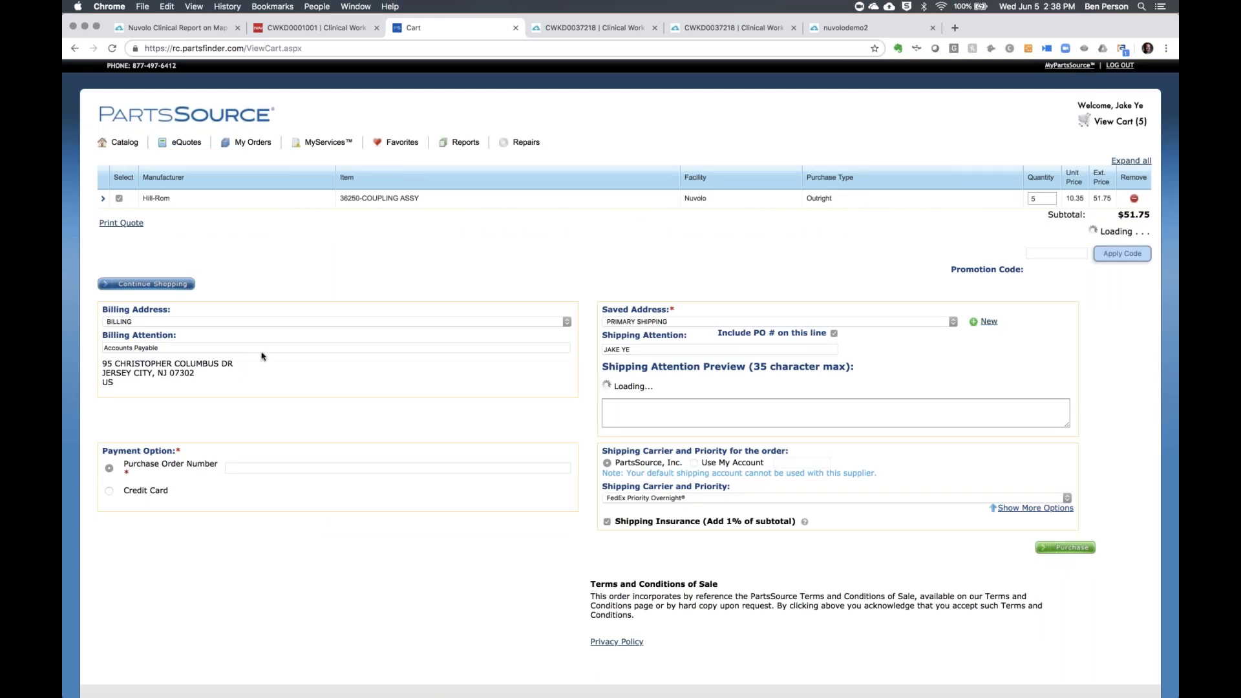
# - Enter the purchase order number as payment, purchase the 5 coupling assemblies, and review the order confirmation form
pyautogui.click(254, 507)
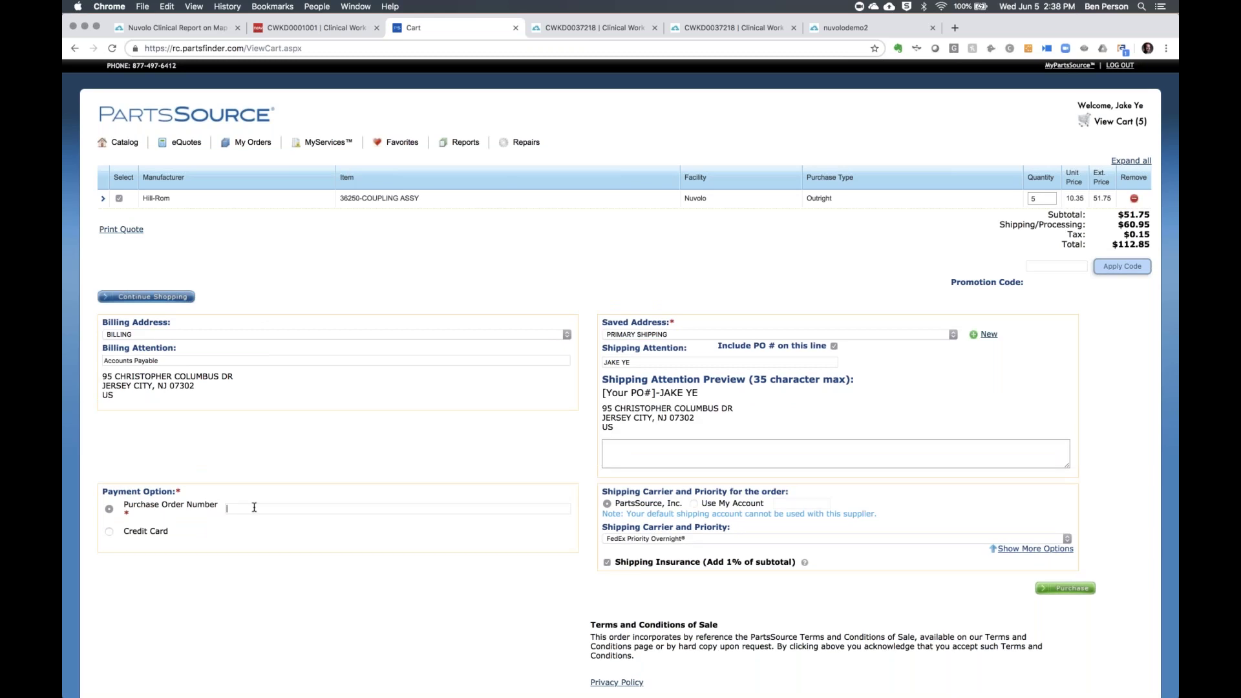
pyautogui.write('PO43543')
pyautogui.scroll(-1, 582, 381)
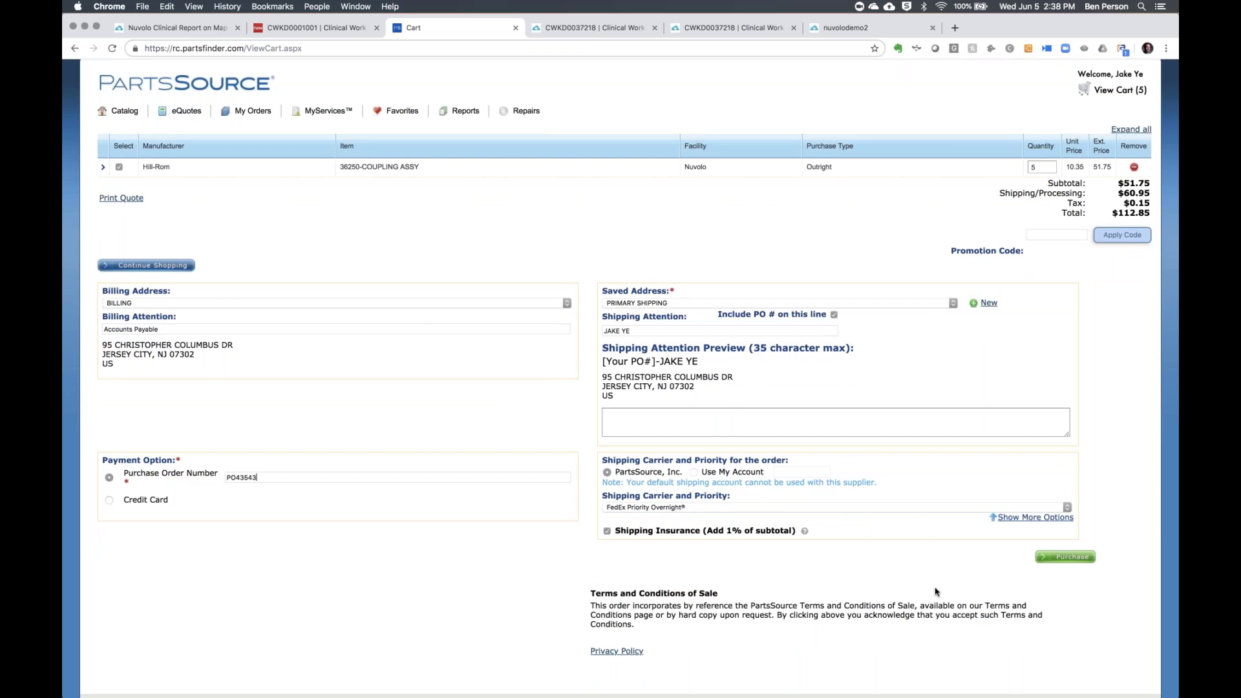
pyautogui.click(1067, 558)
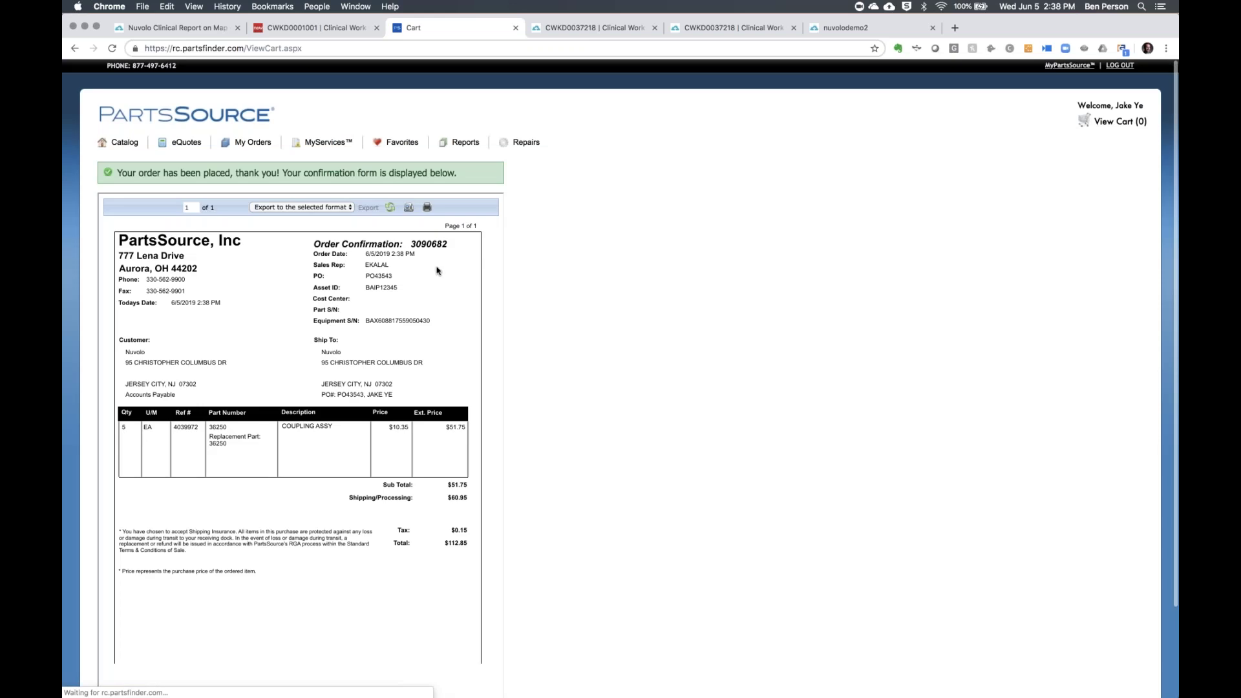
pyautogui.scroll(-2, 443, 394)
pyautogui.scroll(2, 443, 394)
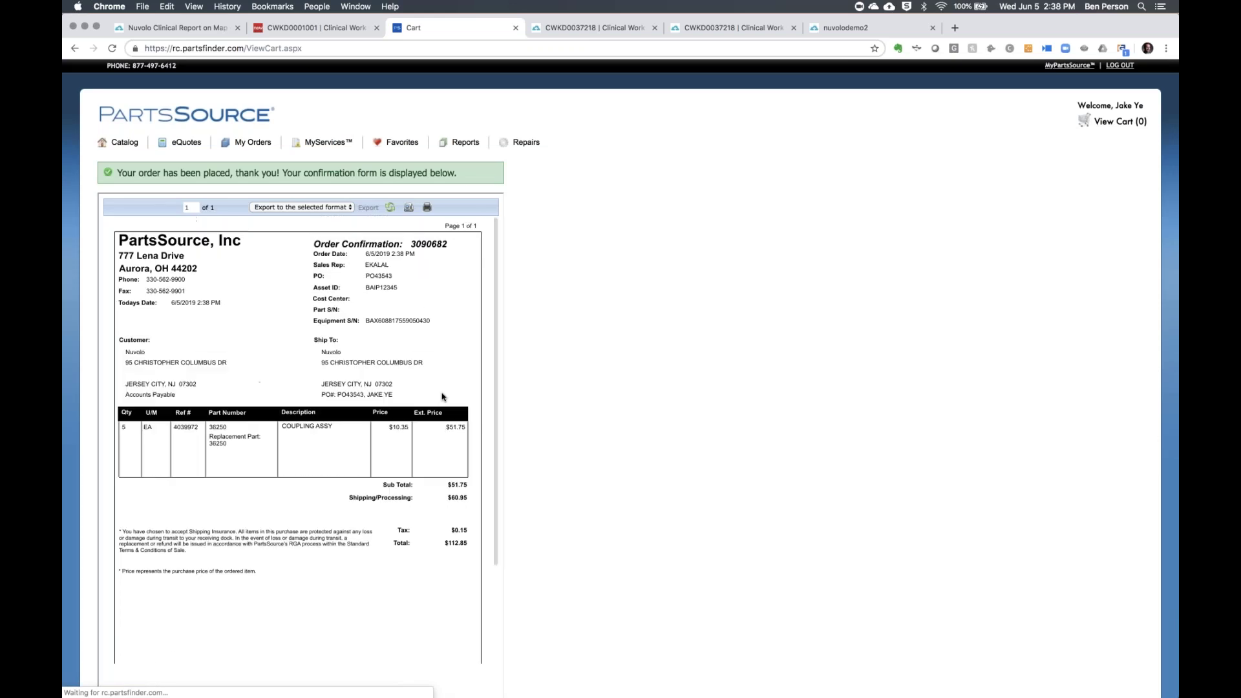
pyautogui.scroll(-1, 472, 389)
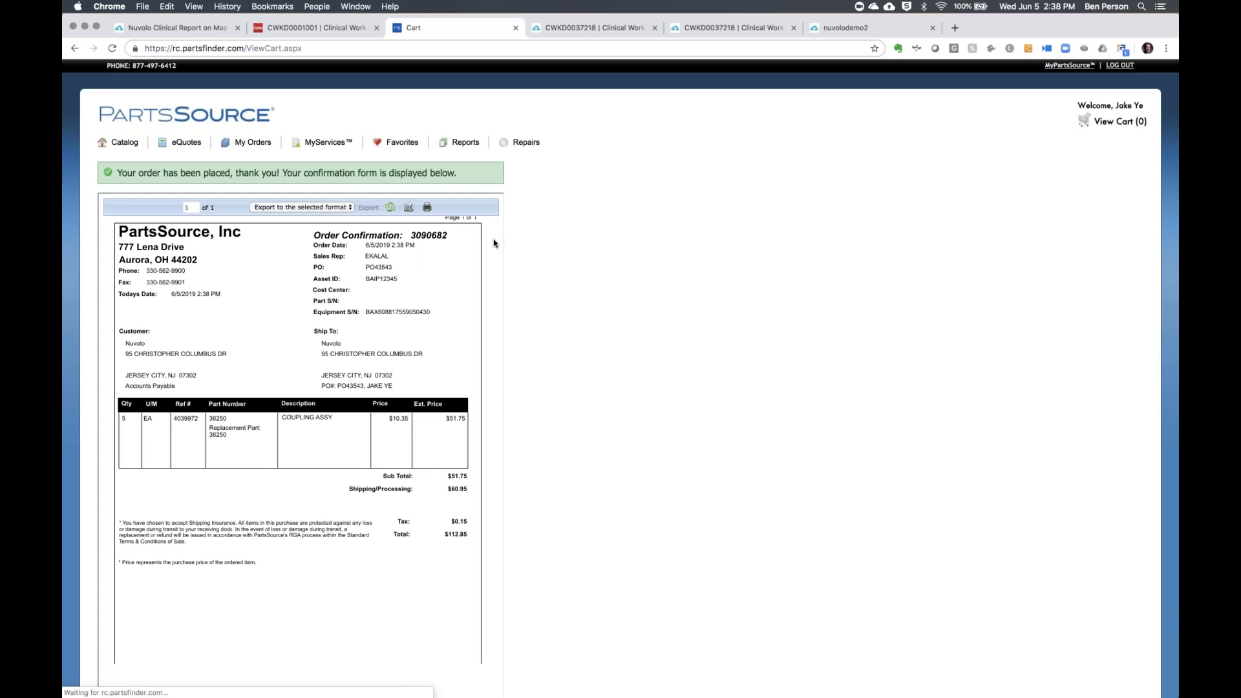
# - Return to the infusion pump work order in Nuvolo and open its related clinical purchase order created via PartsSource
pyautogui.click(597, 30)
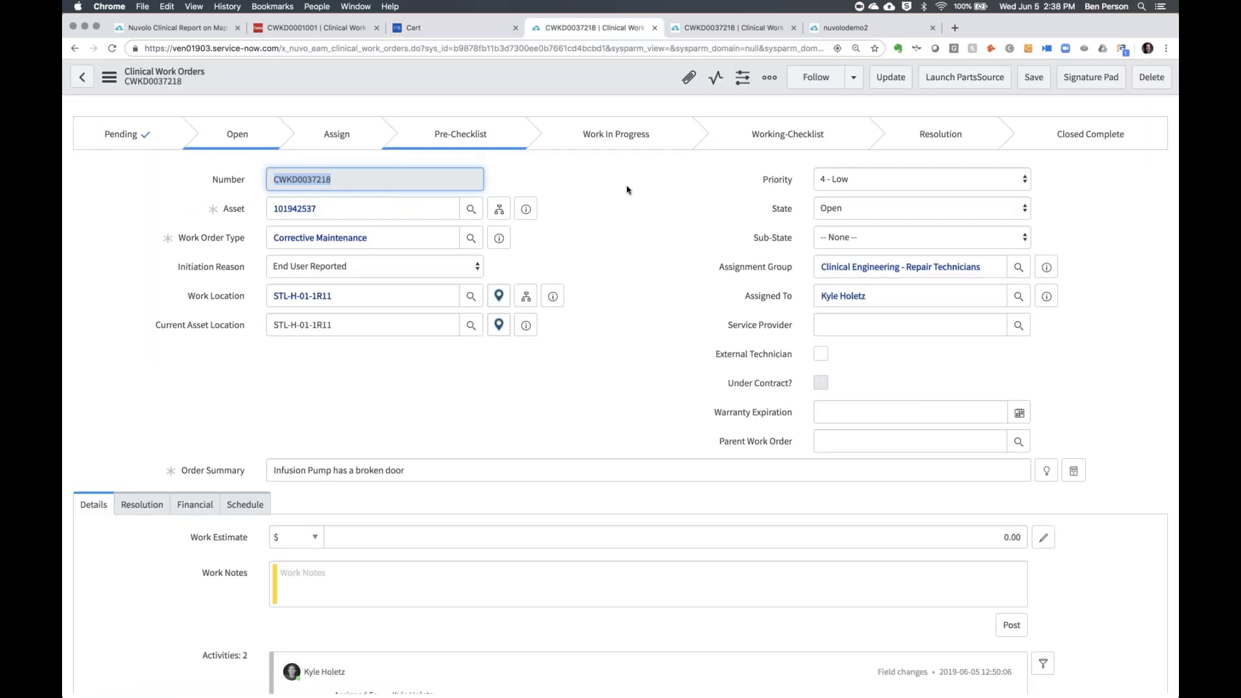
pyautogui.scroll(-10, 637, 258)
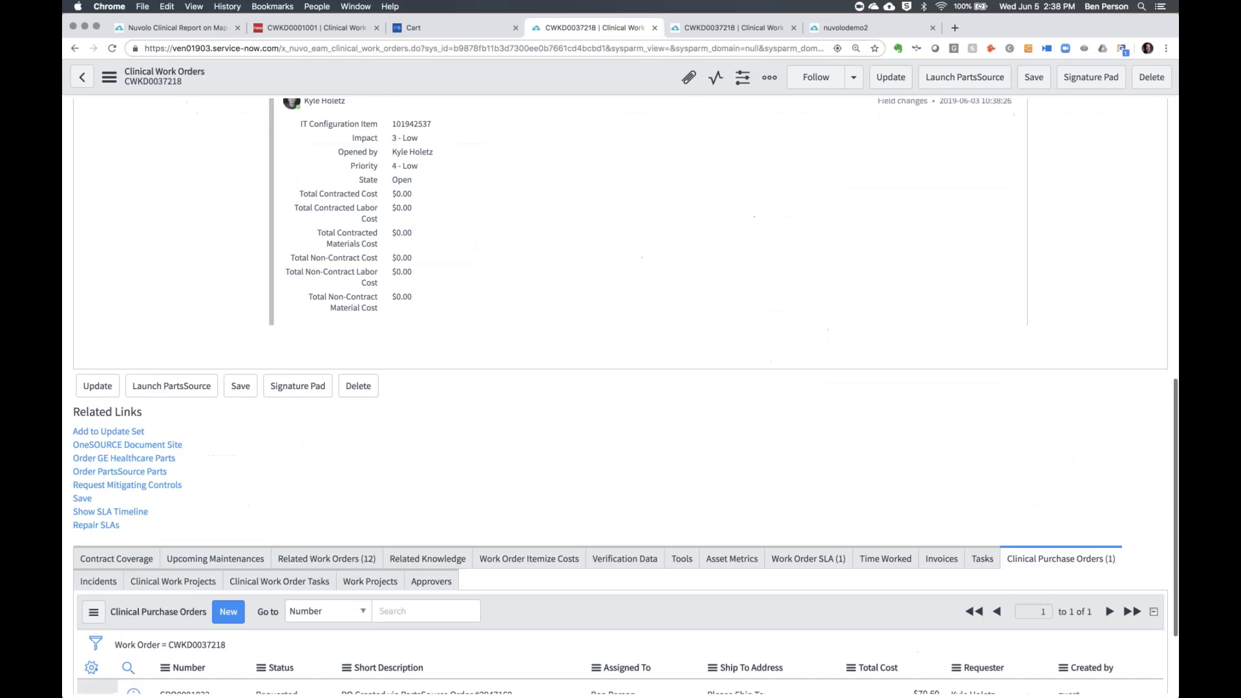
pyautogui.scroll(4, 637, 257)
pyautogui.scroll(5, 636, 323)
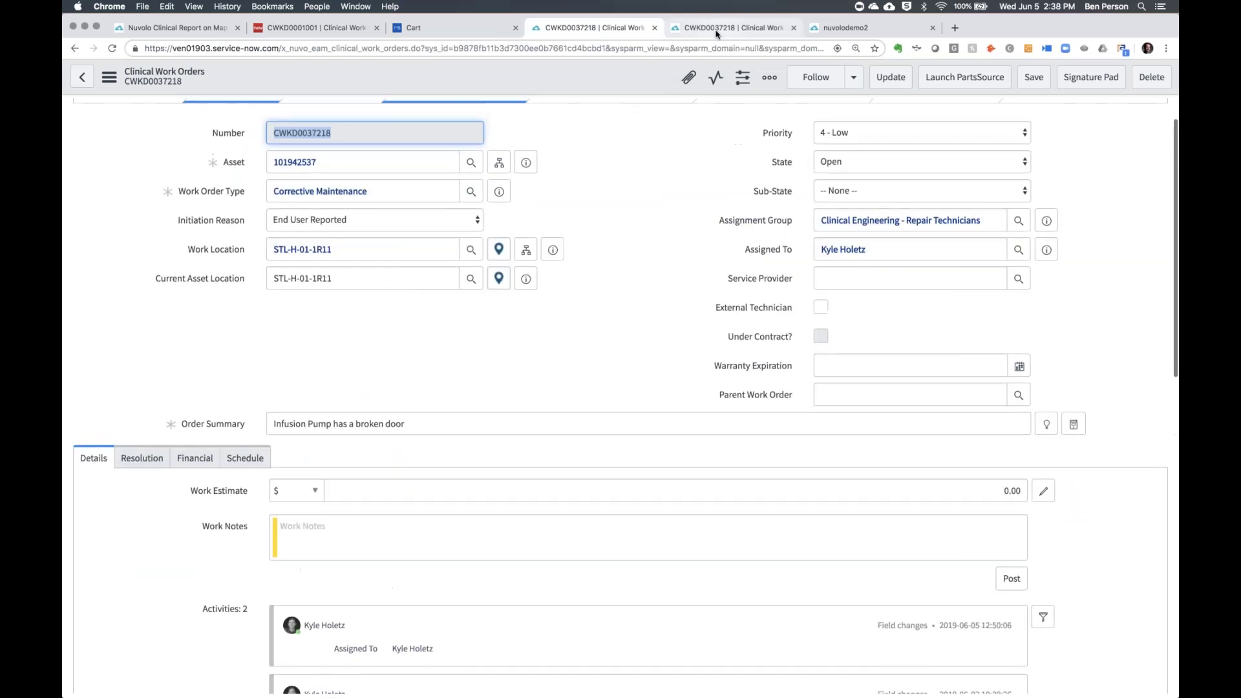
pyautogui.click(719, 29)
pyautogui.scroll(-5, 729, 423)
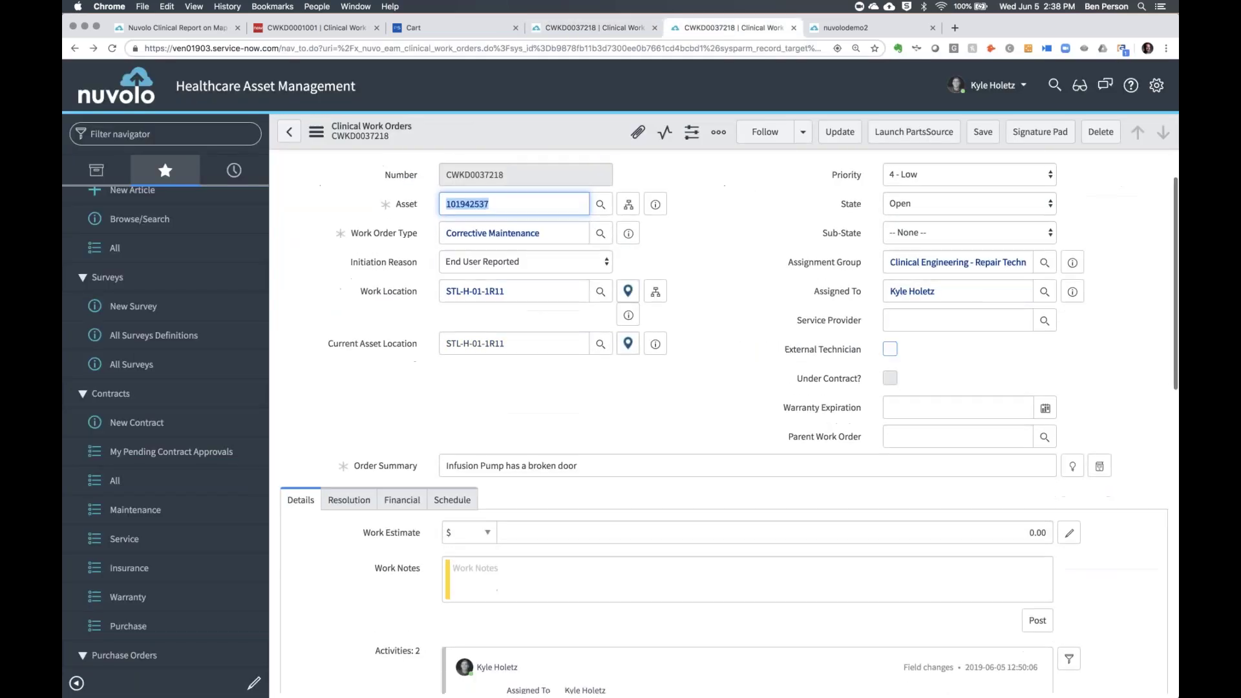
pyautogui.scroll(5, 729, 423)
pyautogui.scroll(-10, 562, 495)
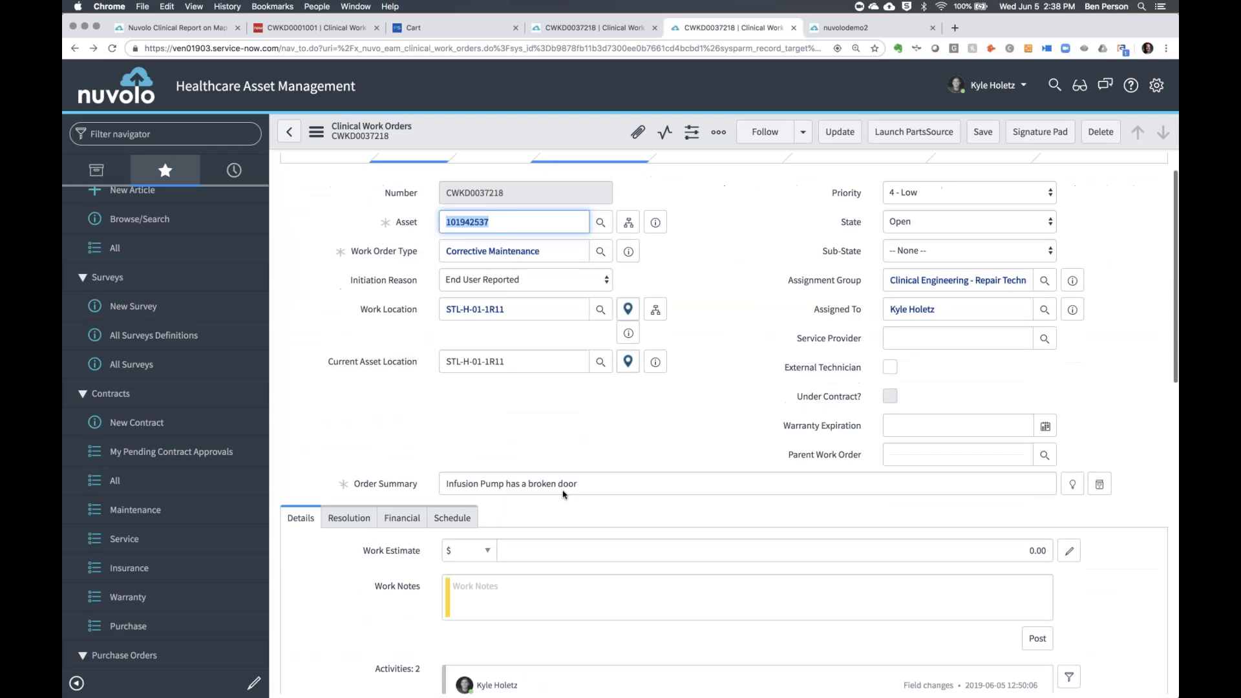
pyautogui.scroll(-2, 562, 495)
pyautogui.moveTo(442, 583); pyautogui.dragTo(674, 577)
pyautogui.click(675, 577)
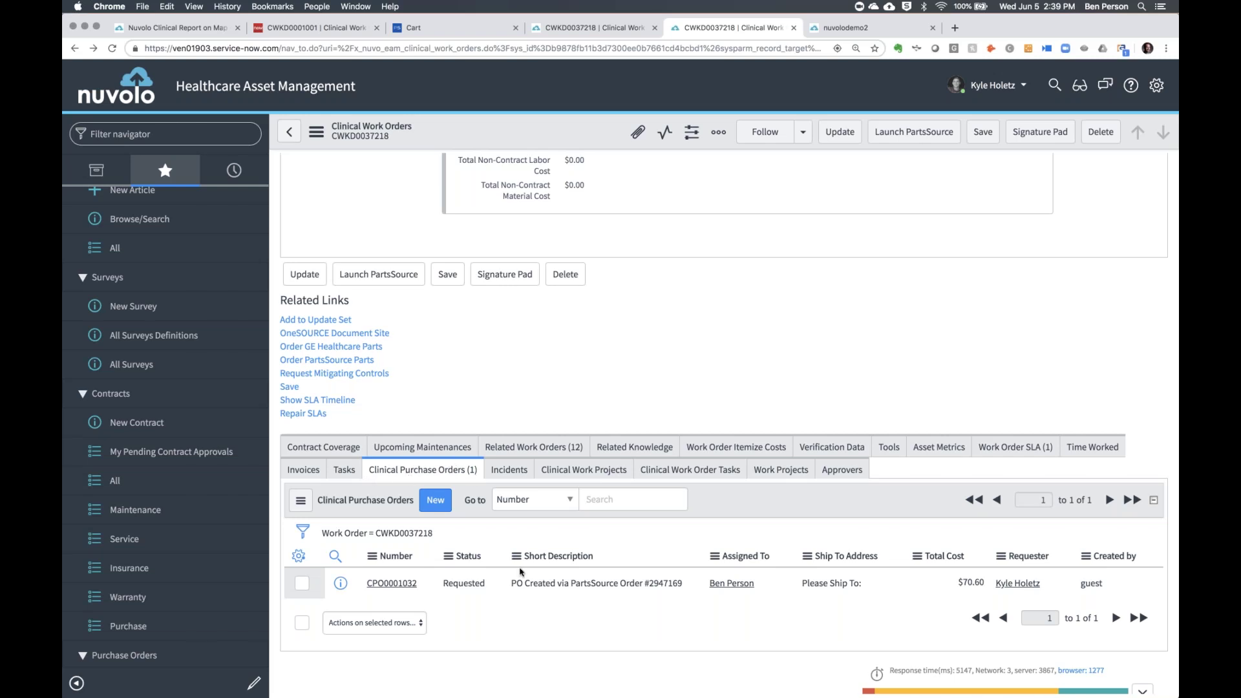
pyautogui.click(392, 583)
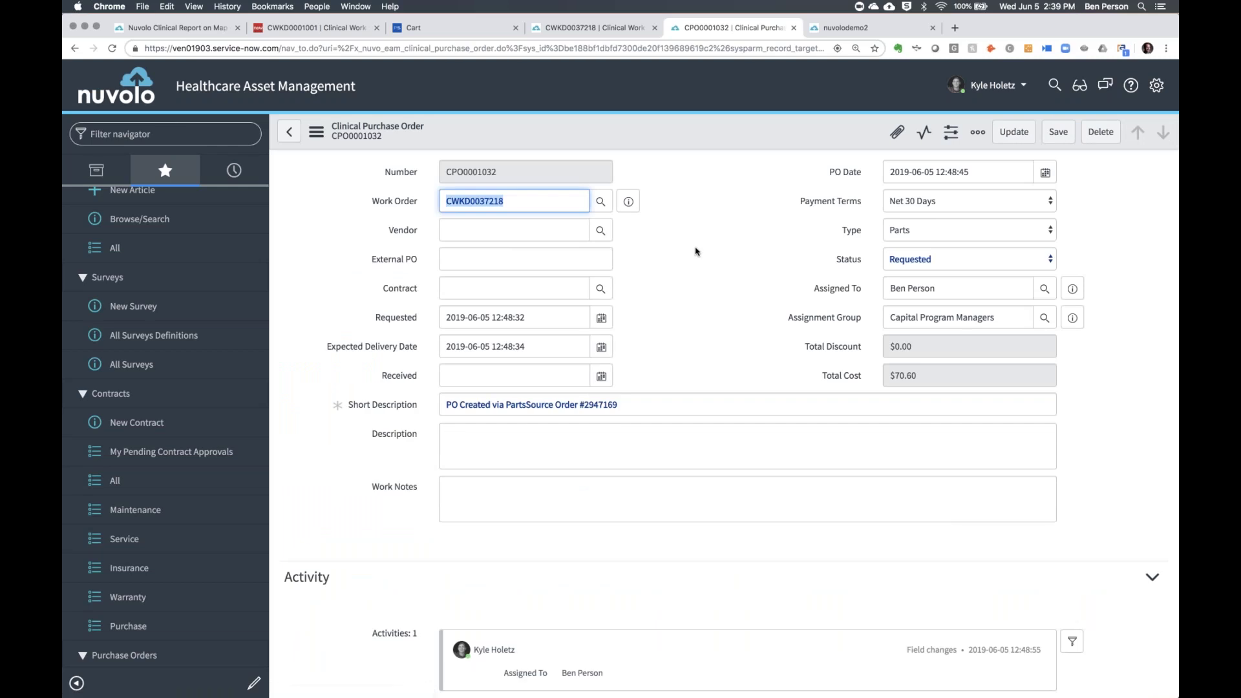
# - Review the purchase order's details, expected delivery date and activity, and open its COUPLING ASSY line item
pyautogui.scroll(-1, 696, 251)
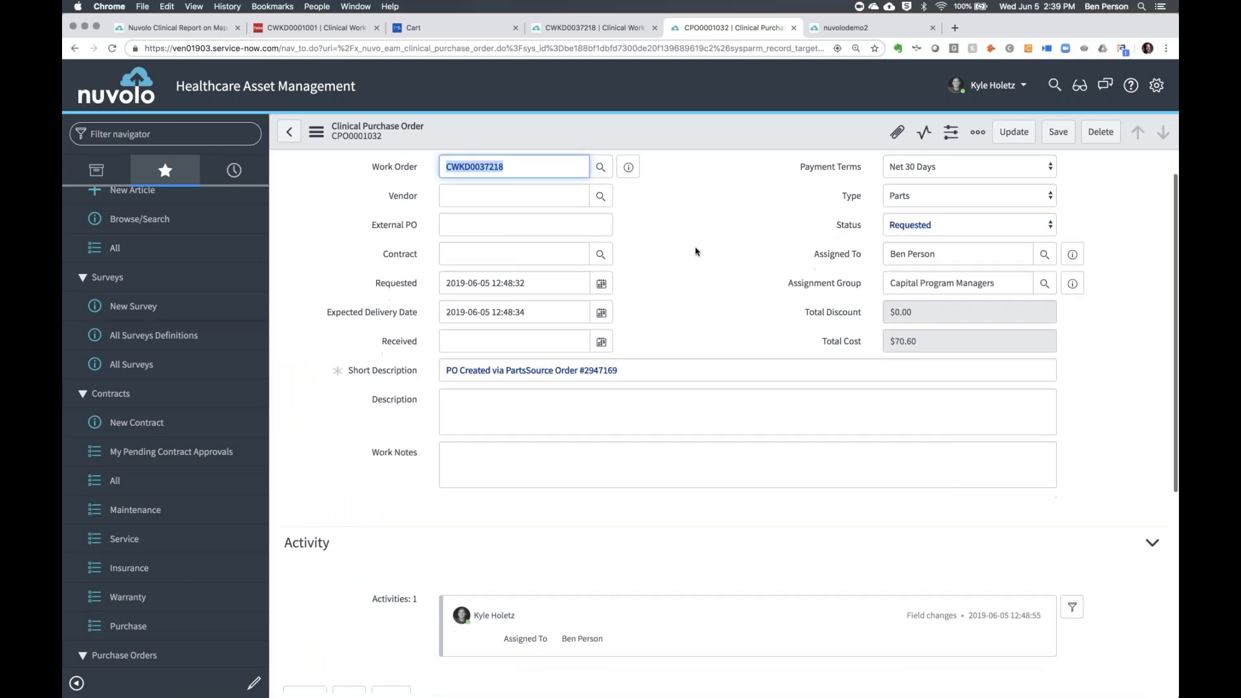
pyautogui.scroll(1, 695, 251)
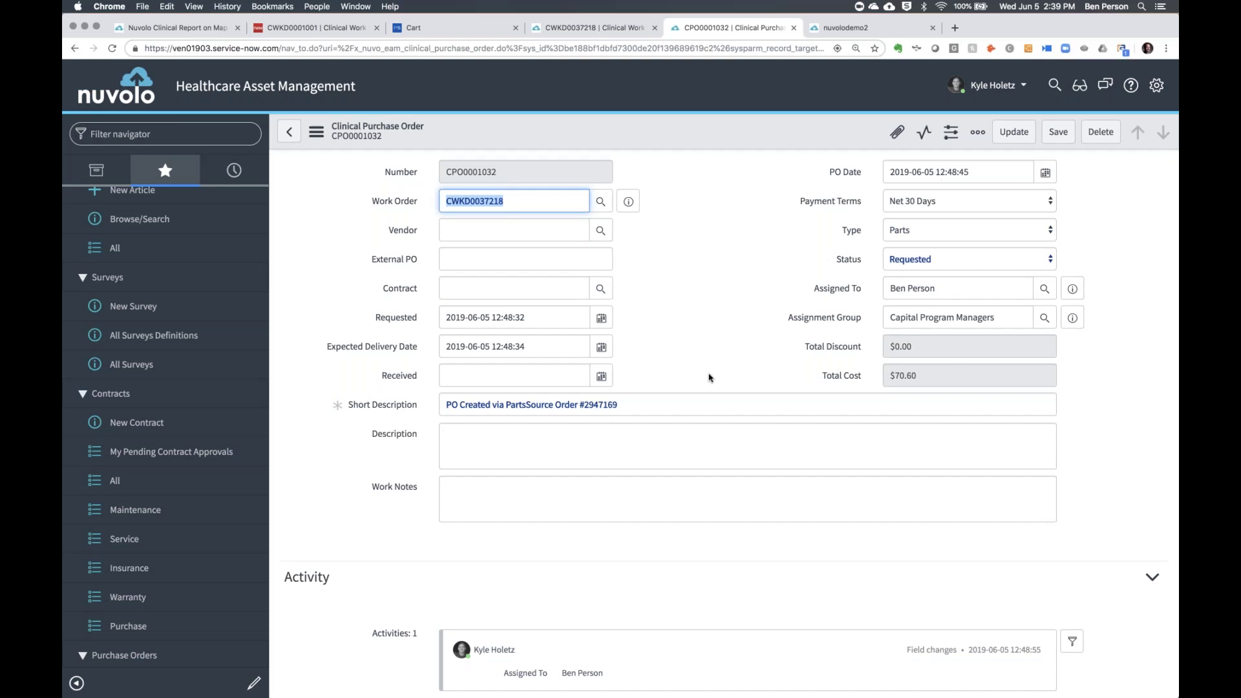
pyautogui.scroll(-1, 711, 378)
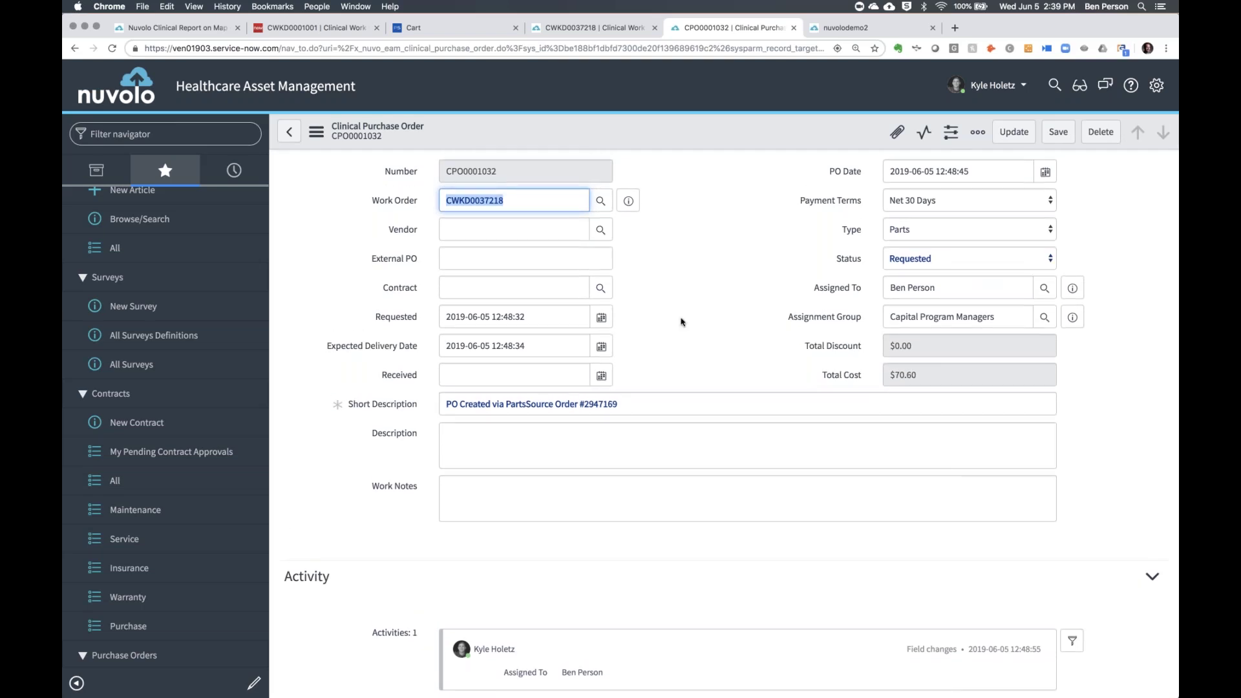
pyautogui.scroll(-1, 700, 305)
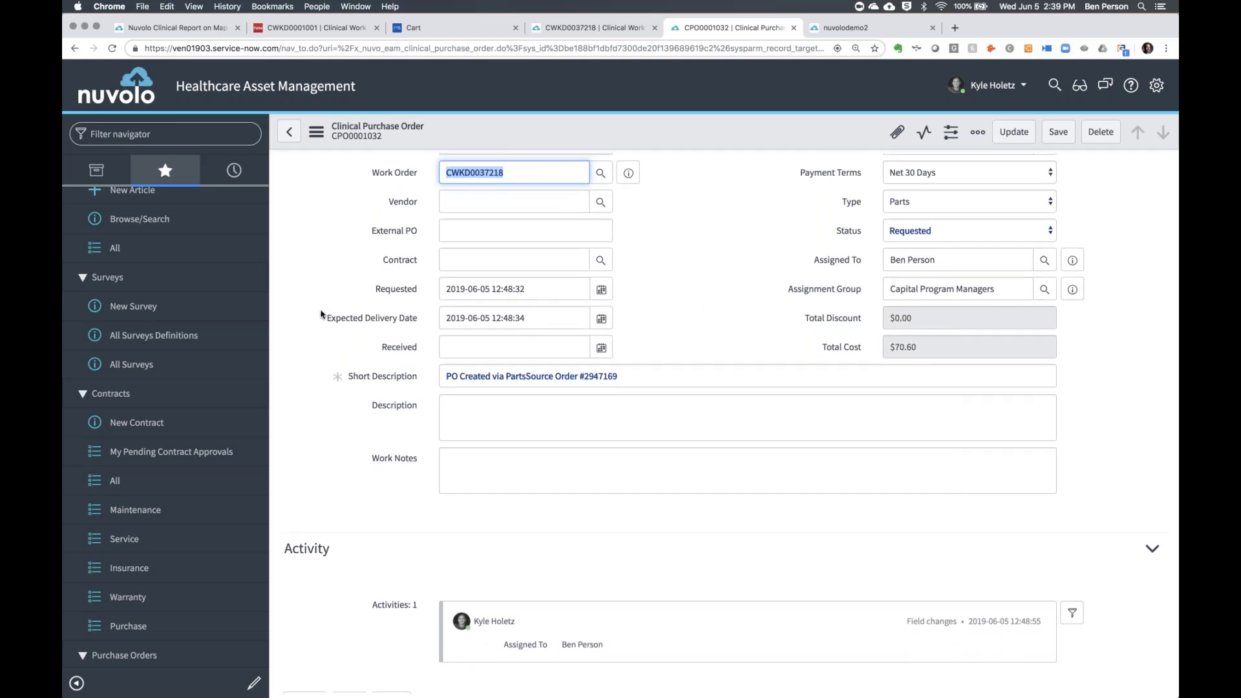
pyautogui.click(409, 317)
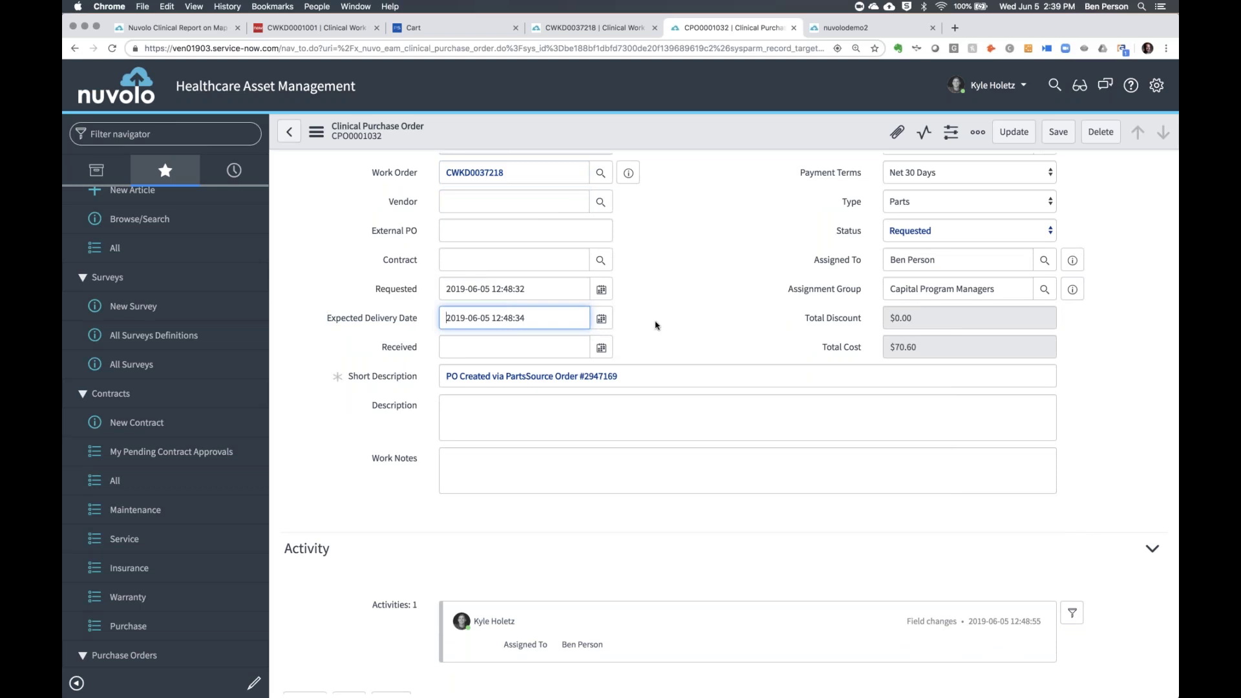
pyautogui.scroll(-4, 656, 325)
pyautogui.scroll(-2, 729, 423)
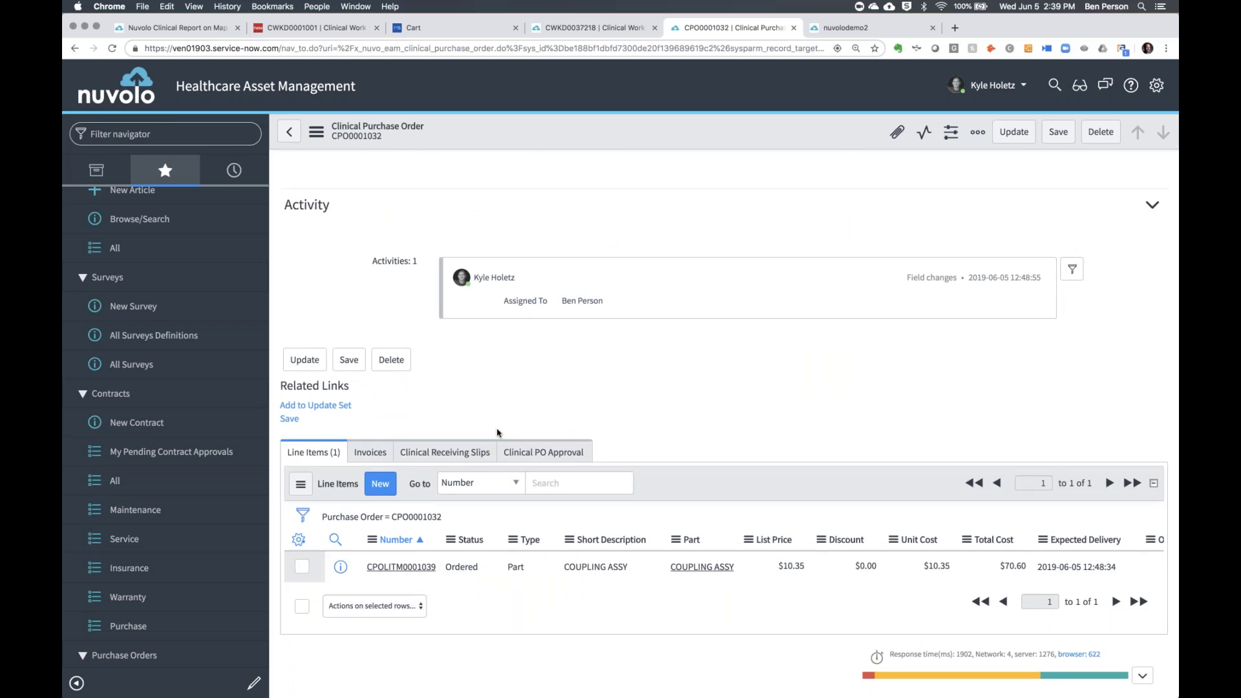
pyautogui.click(394, 567)
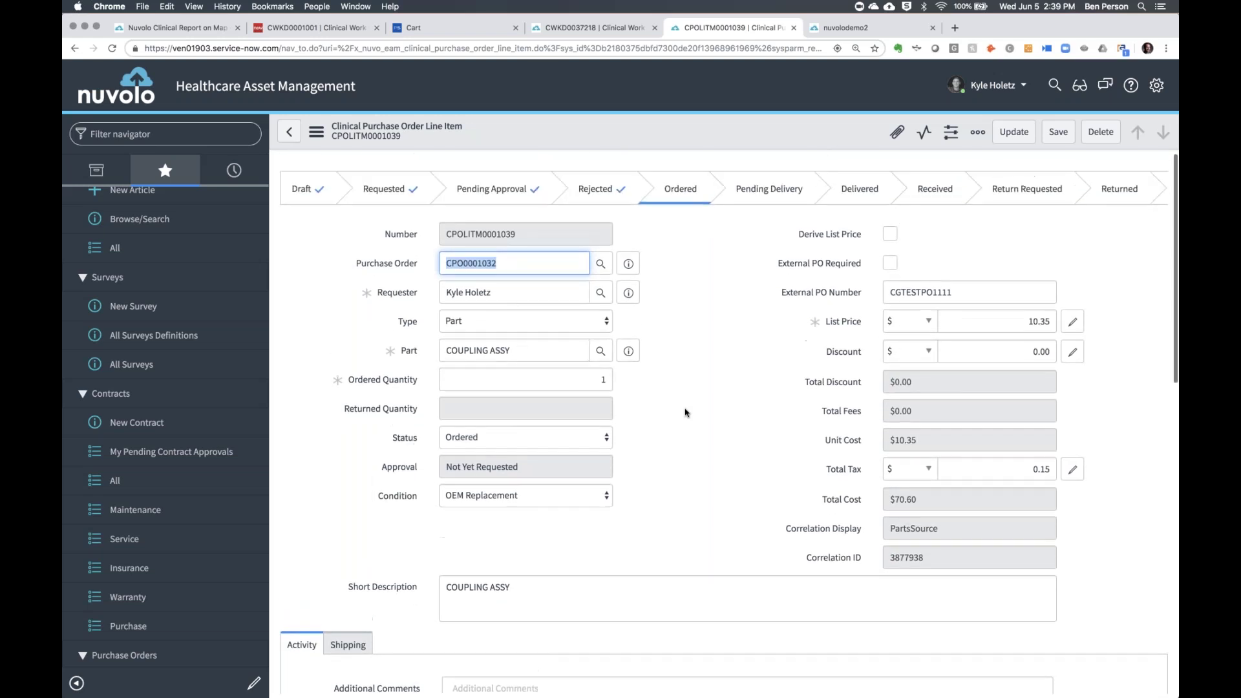
# - Review the COUPLING ASSY line item's details and activity, change its status, and update the record
pyautogui.scroll(-10, 685, 413)
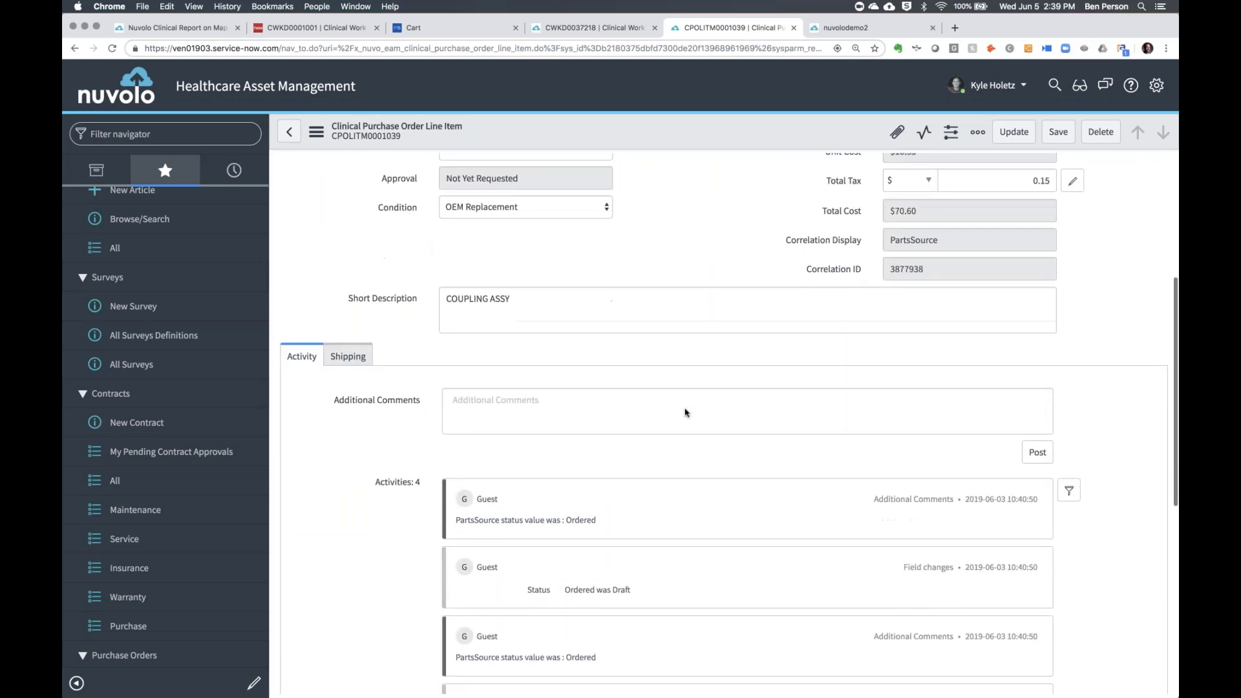
pyautogui.scroll(-5, 686, 413)
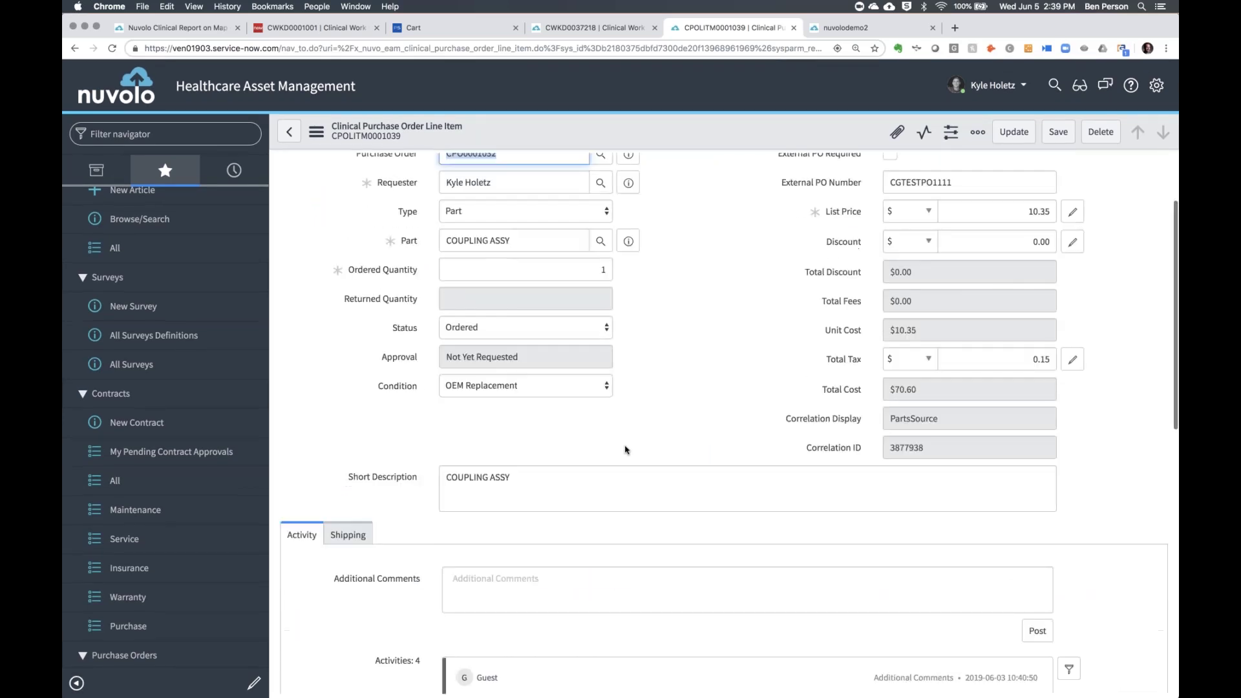
pyautogui.click(546, 439)
pyautogui.click(479, 554)
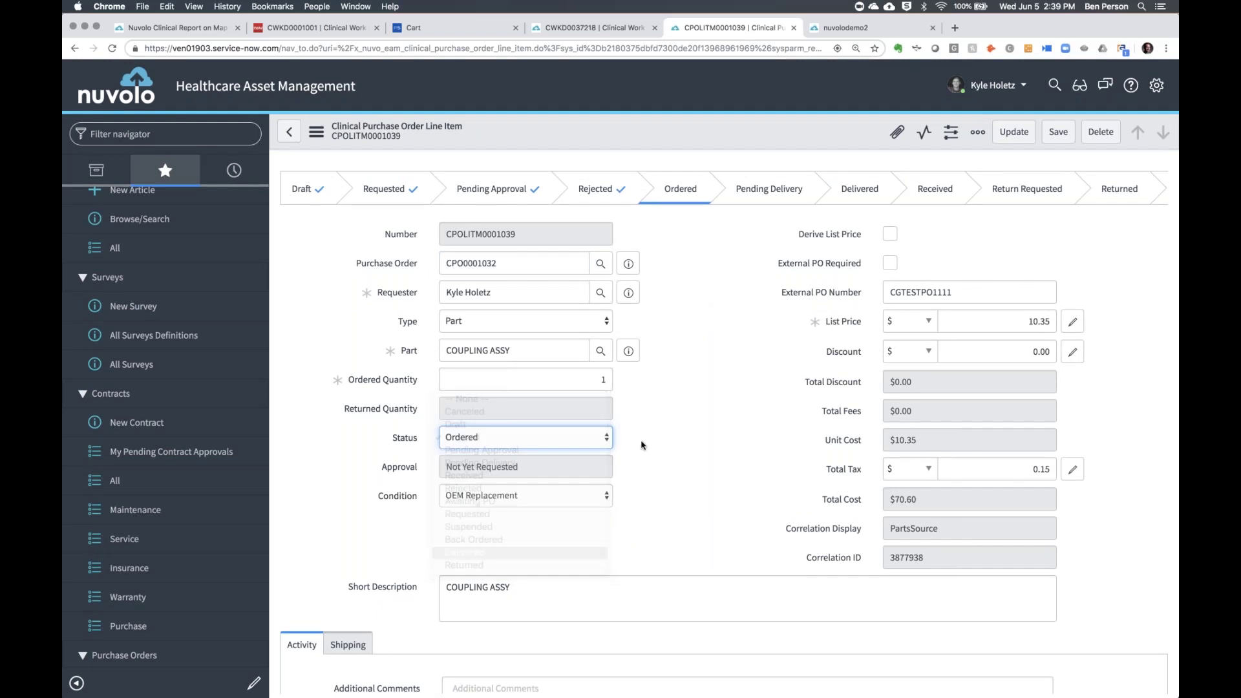
pyautogui.click(1012, 132)
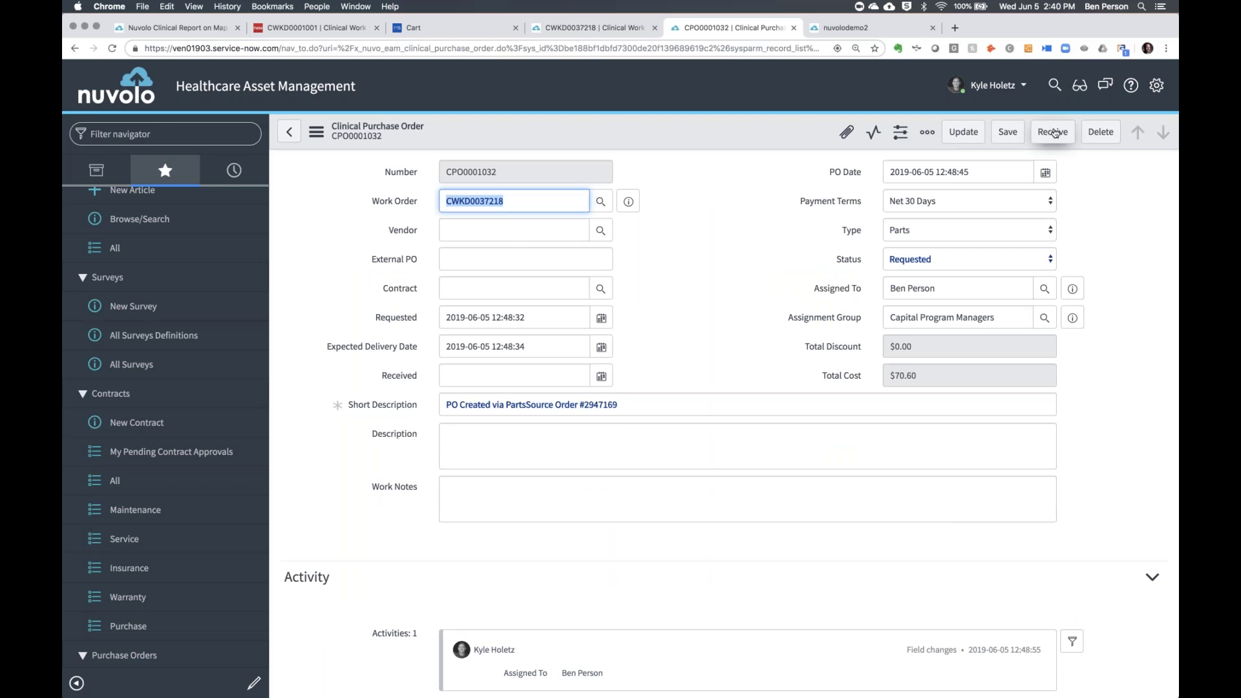
# - Start receiving the purchase order and apply a quantity of 1 COUPLING ASSY to its work order
pyautogui.click(375, 206)
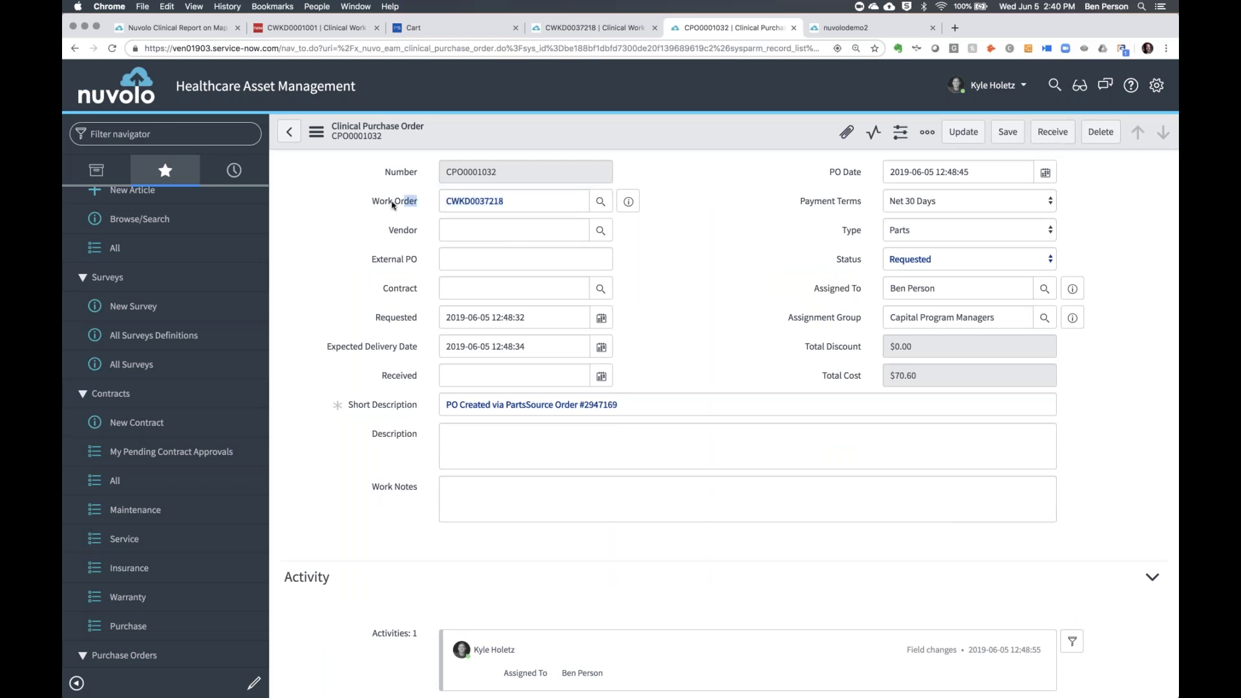
pyautogui.click(376, 203)
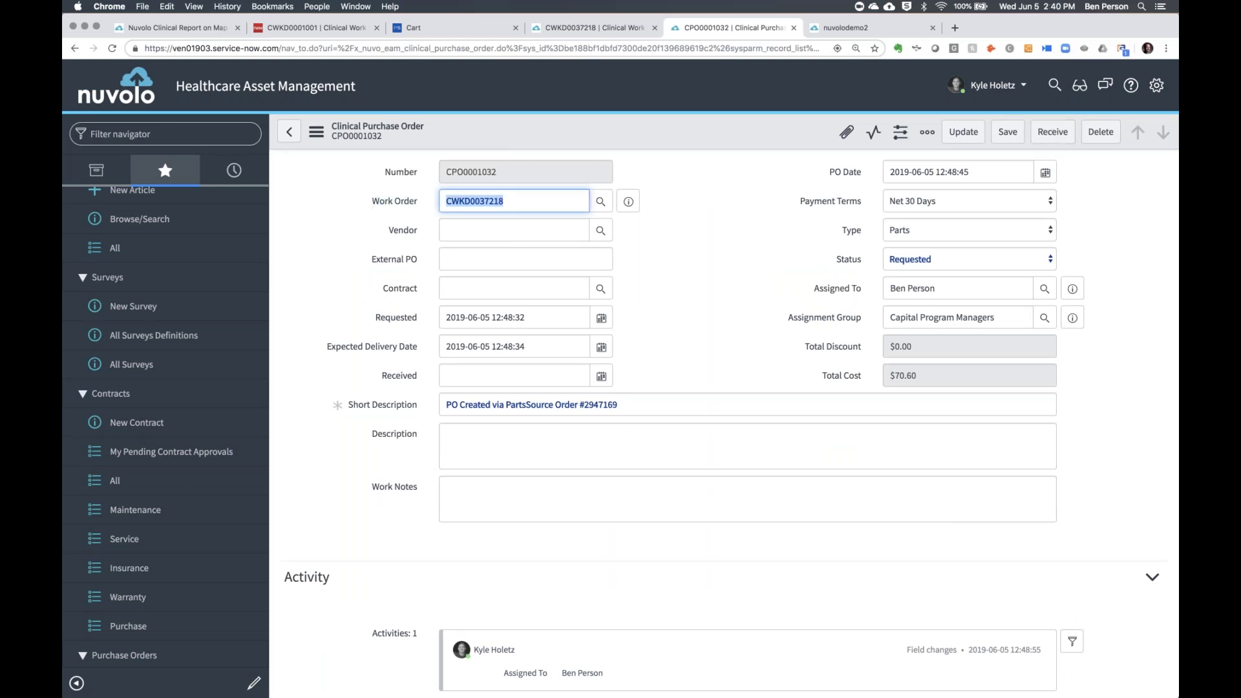
pyautogui.click(1065, 133)
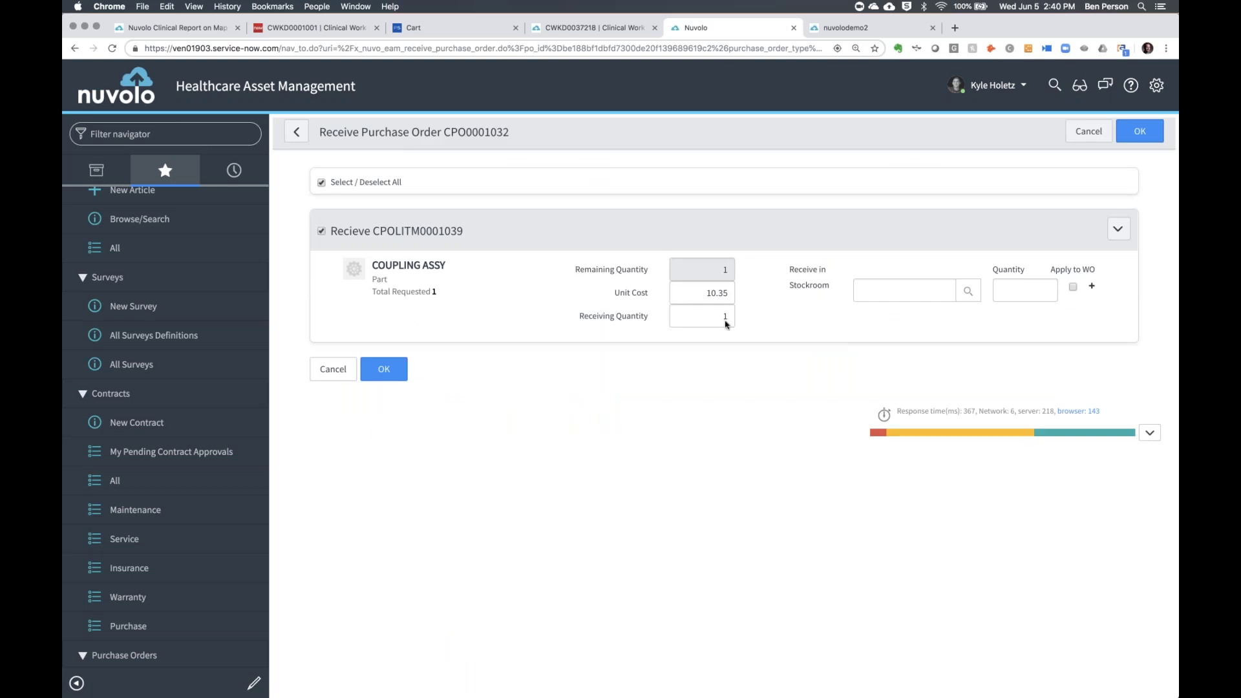
pyautogui.click(892, 289)
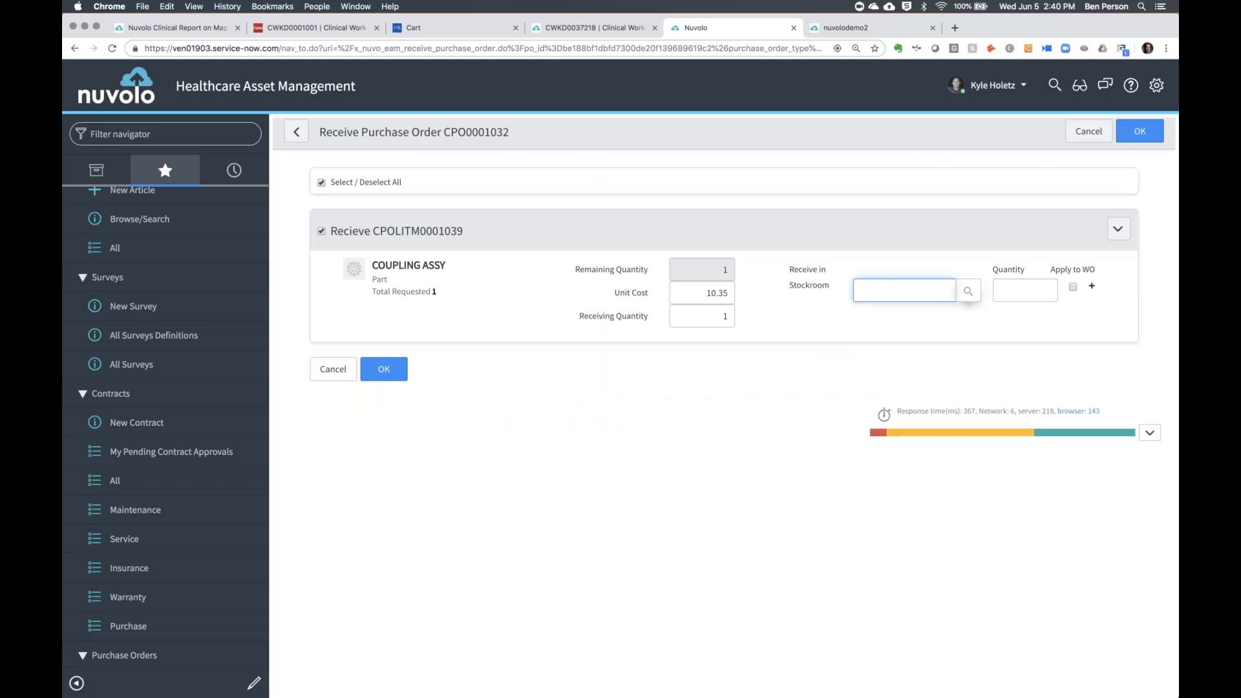
pyautogui.click(1073, 287)
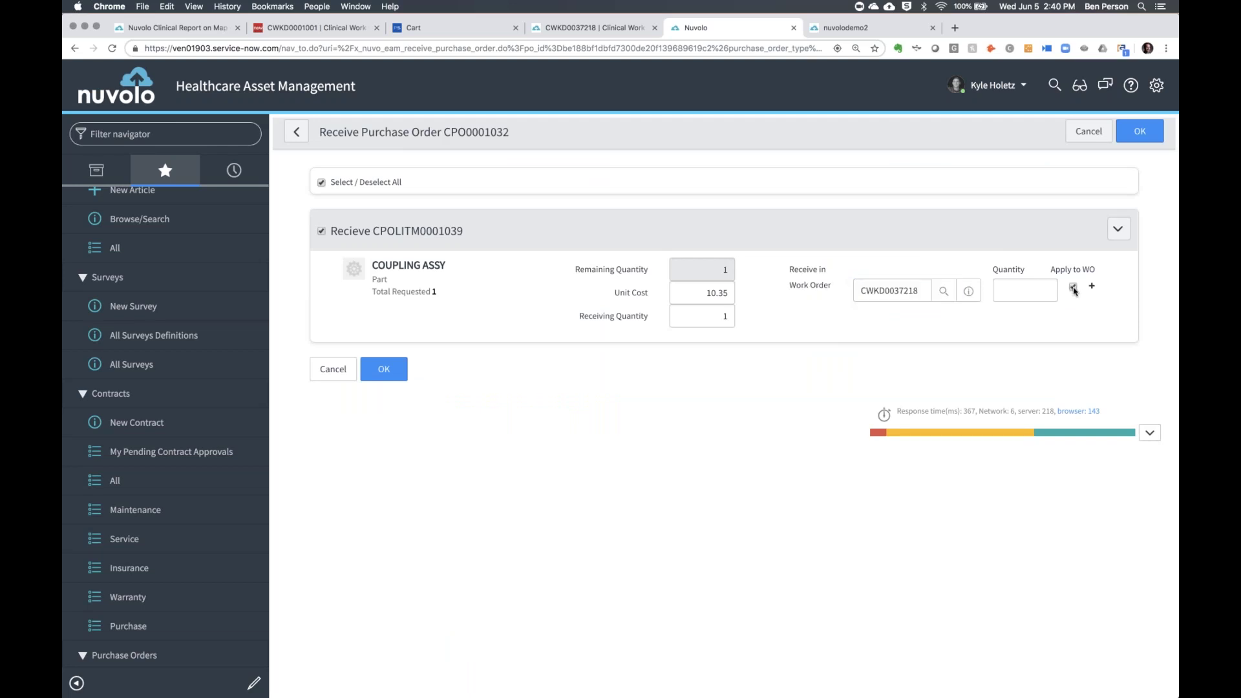
pyautogui.doubleClick(875, 291)
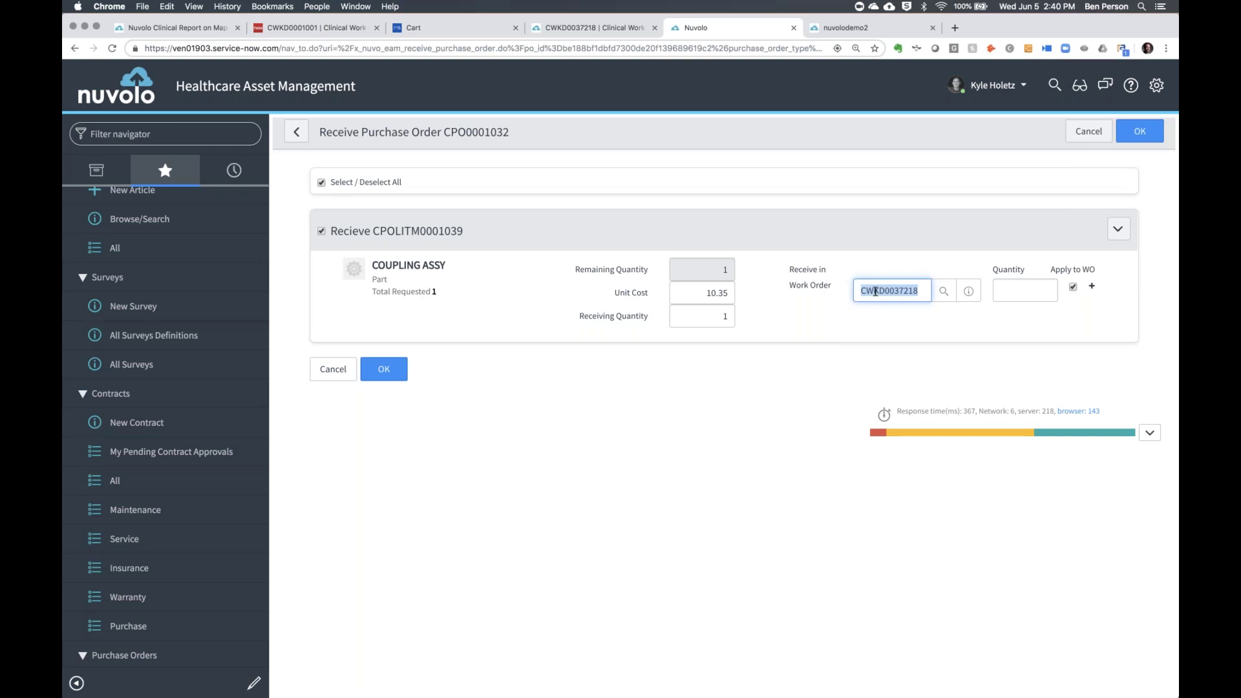
pyautogui.click(1020, 289)
pyautogui.write('1')
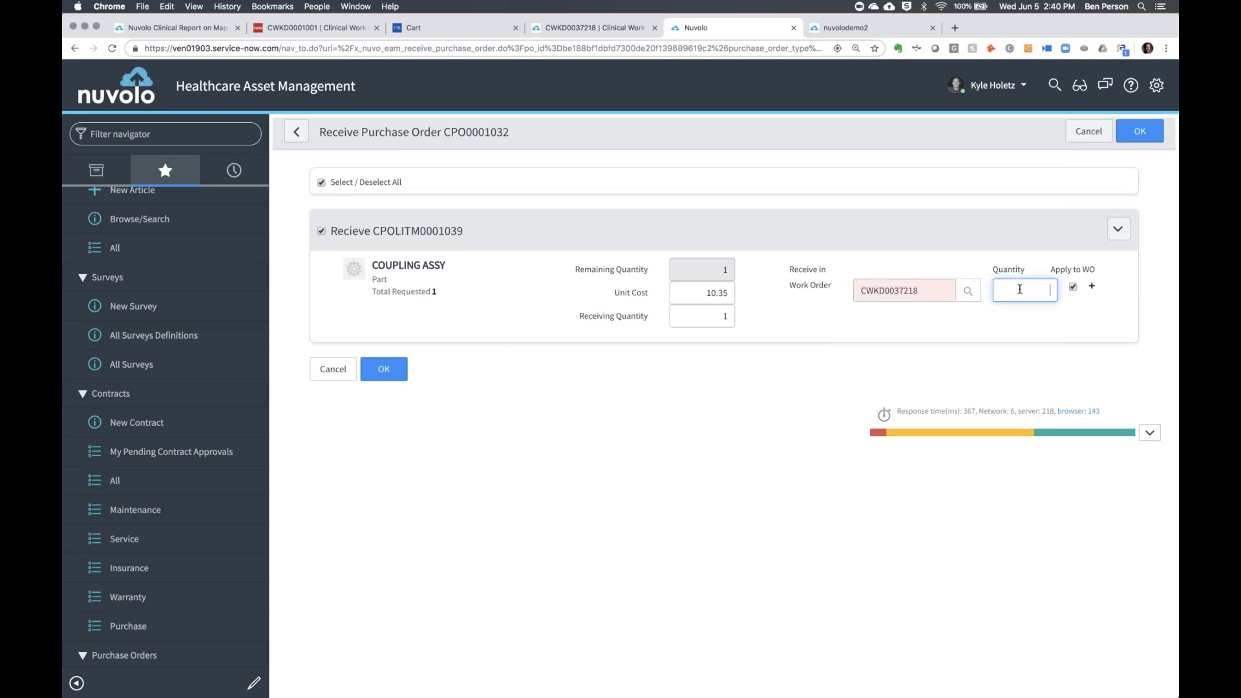
# - Stop applying the part to the work order and set Bio-Medical Engineering Stores as its receiving stockroom
pyautogui.click(1073, 286)
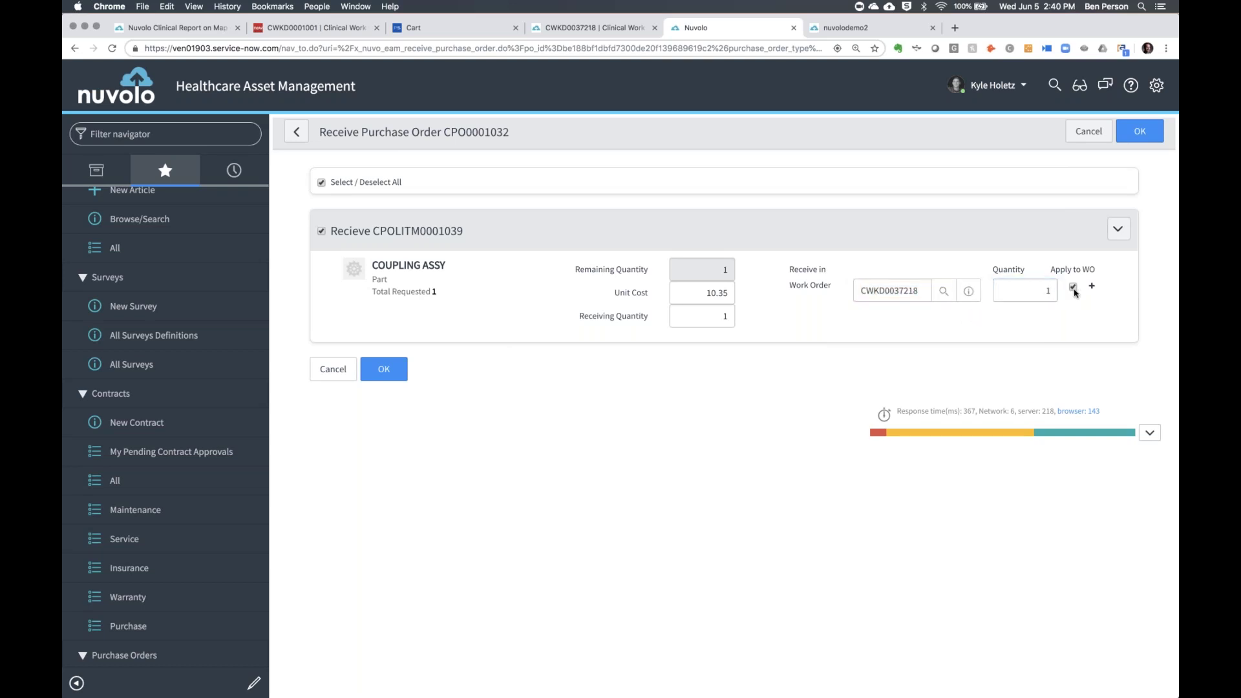
pyautogui.click(967, 291)
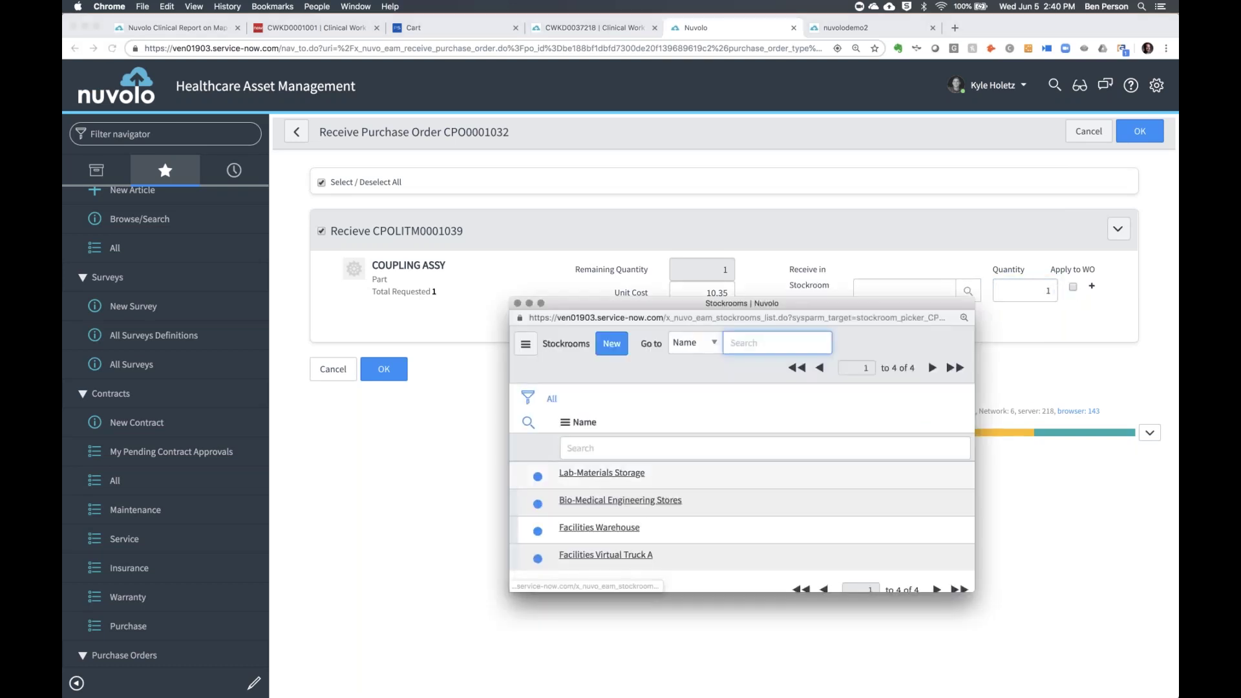
pyautogui.click(620, 500)
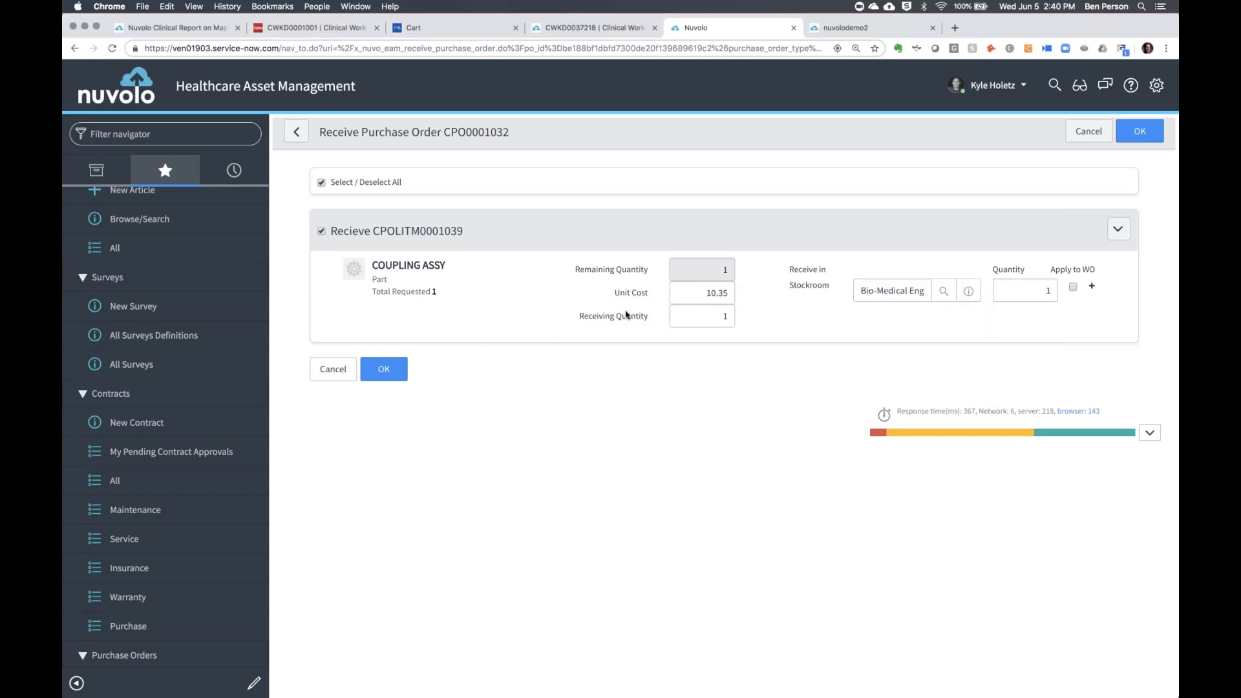
pyautogui.moveTo(648, 316); pyautogui.dragTo(571, 314)
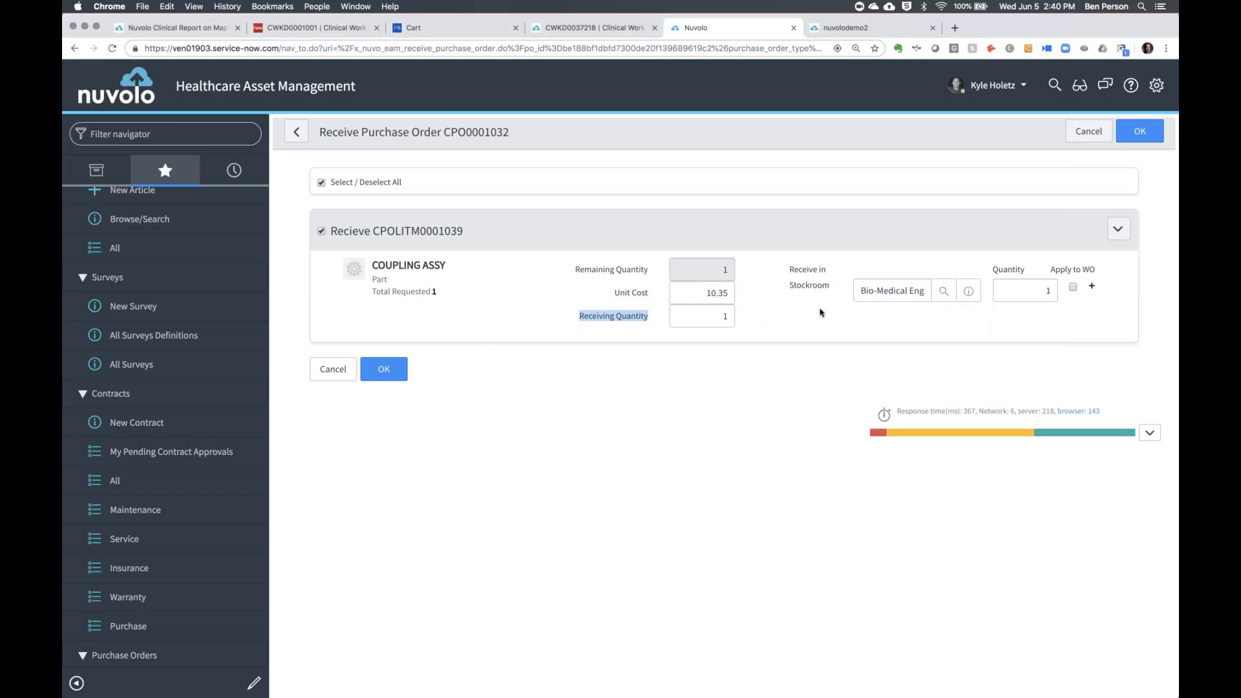
pyautogui.click(1049, 291)
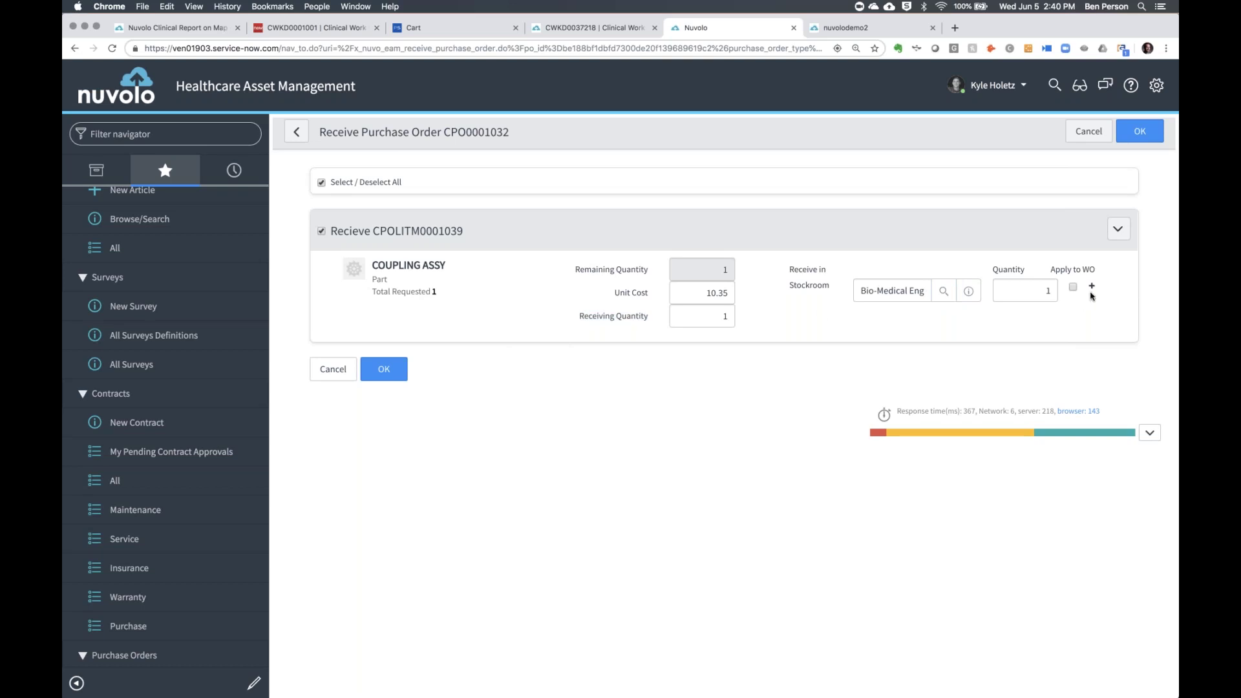
# - Set the receiving stockroom's quantity to 0 and re-enter 1 as the COUPLING ASSY receiving quantity
pyautogui.doubleClick(1047, 290)
pyautogui.write('0')
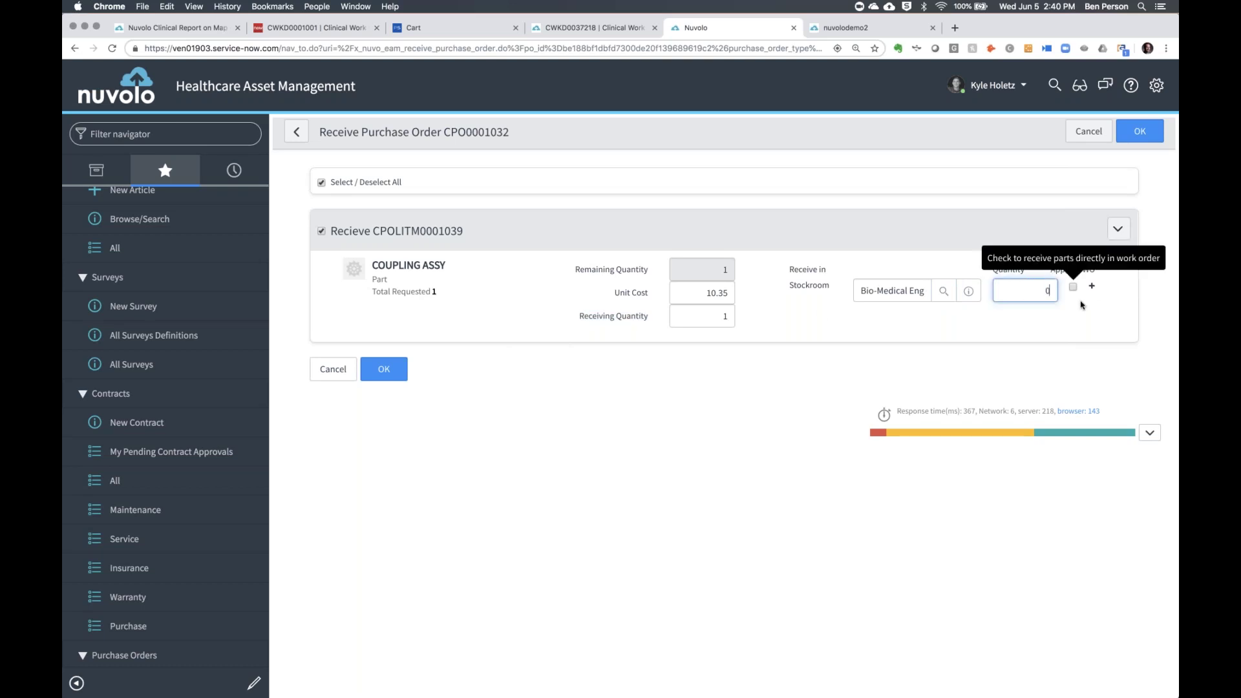
pyautogui.click(724, 313)
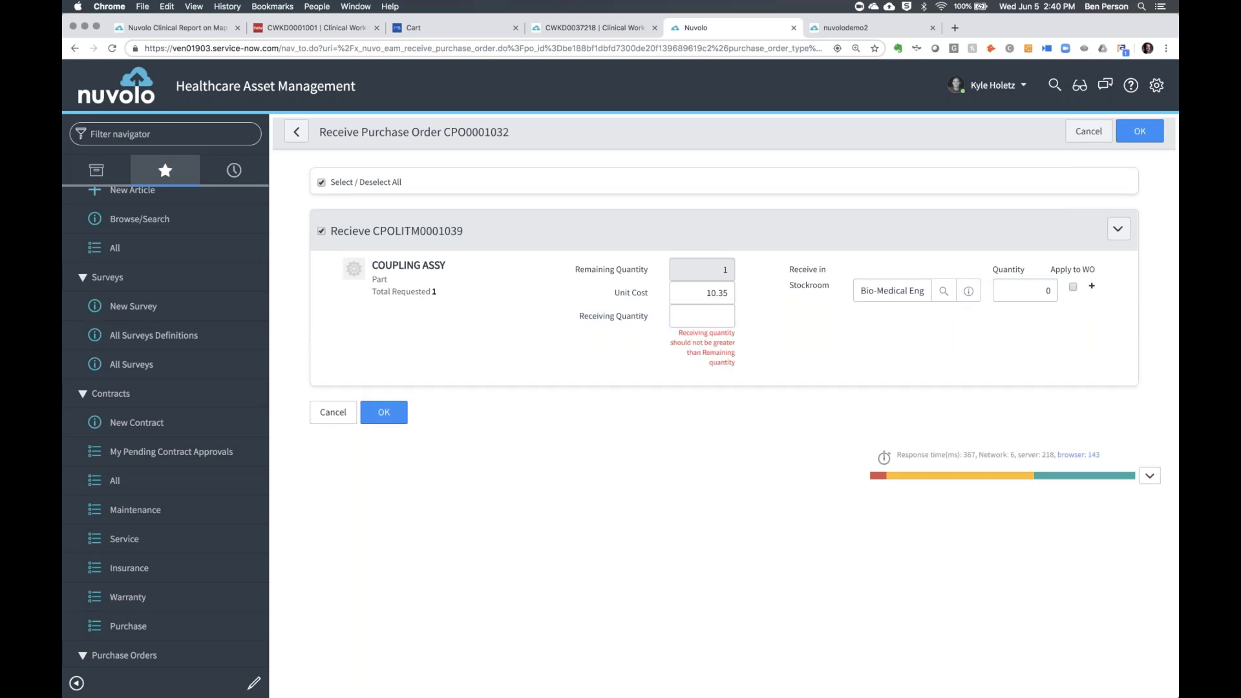
pyautogui.click(716, 312)
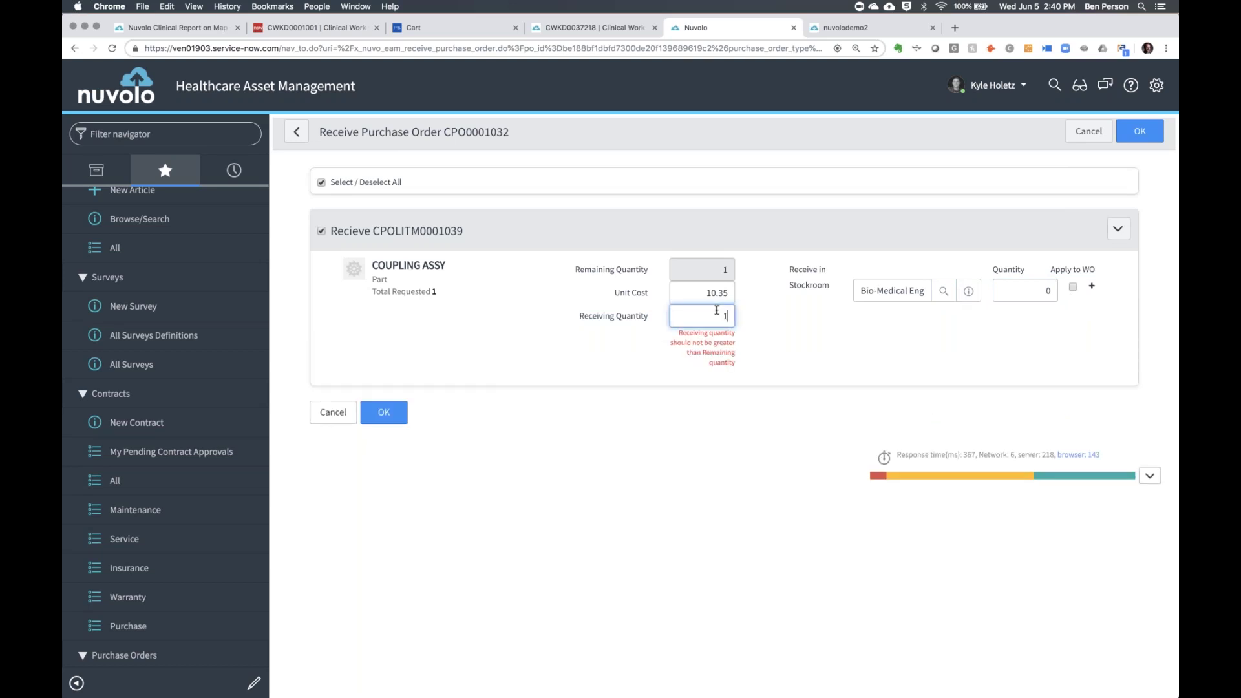
pyautogui.click(812, 341)
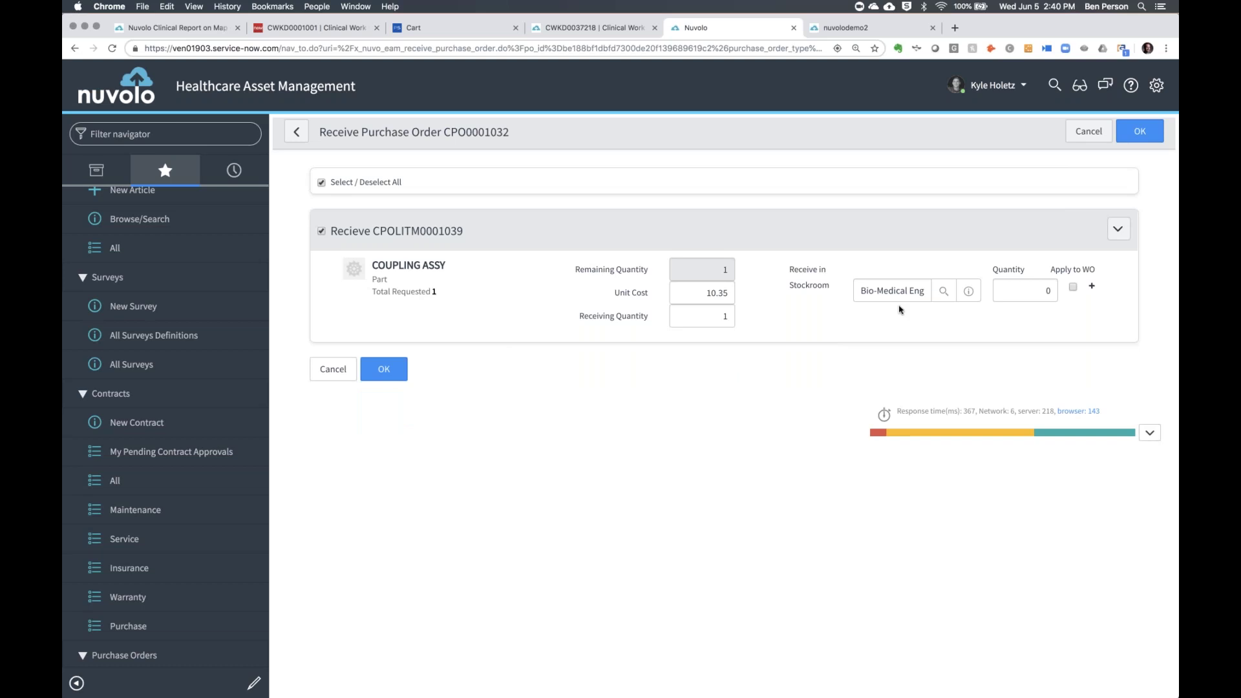
# - Set the stockroom quantity to 1, apply the part directly to the work order, and finish receiving the purchase order
pyautogui.click(1041, 290)
pyautogui.write('1')
pyautogui.click(1072, 287)
pyautogui.click(1133, 135)
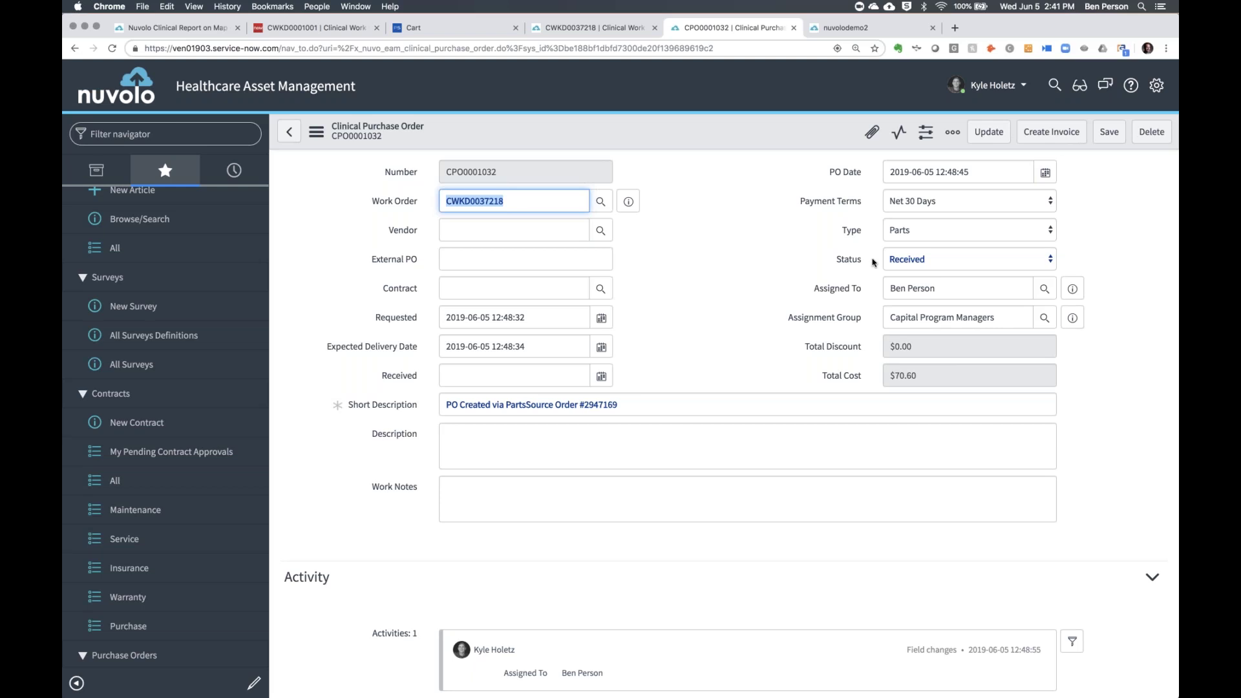
# - Check the purchase order's status and total cost, and create an invoice for it
pyautogui.doubleClick(848, 258)
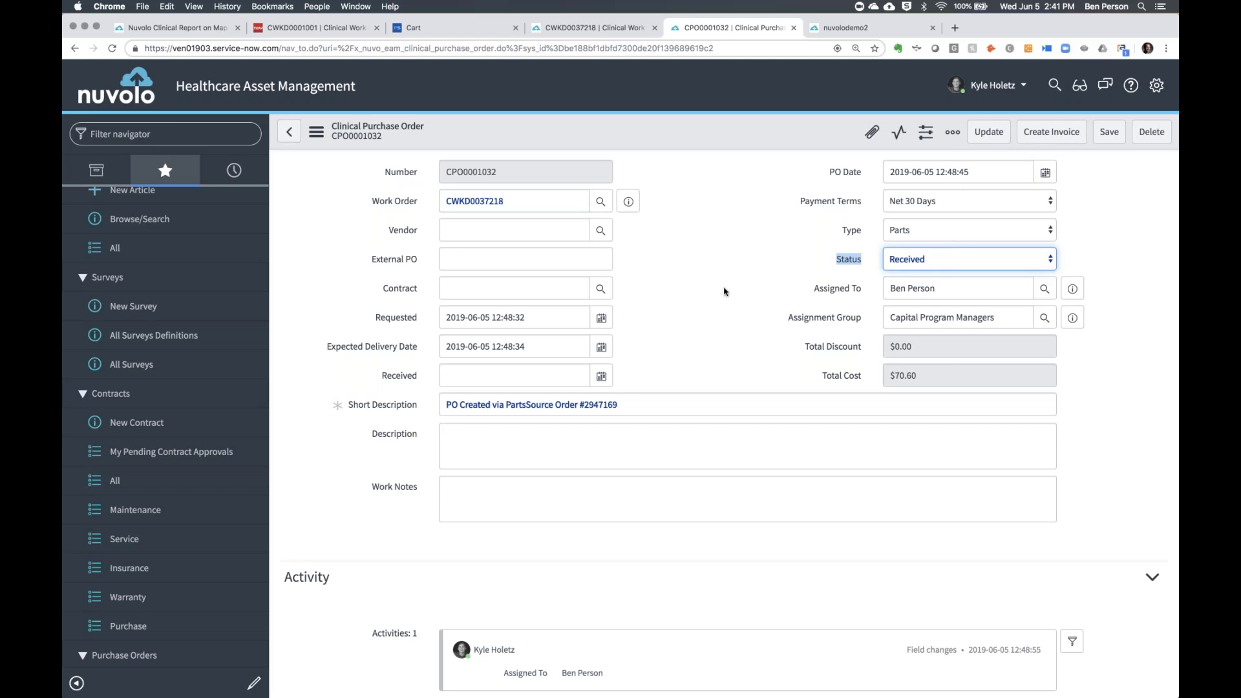
pyautogui.click(812, 376)
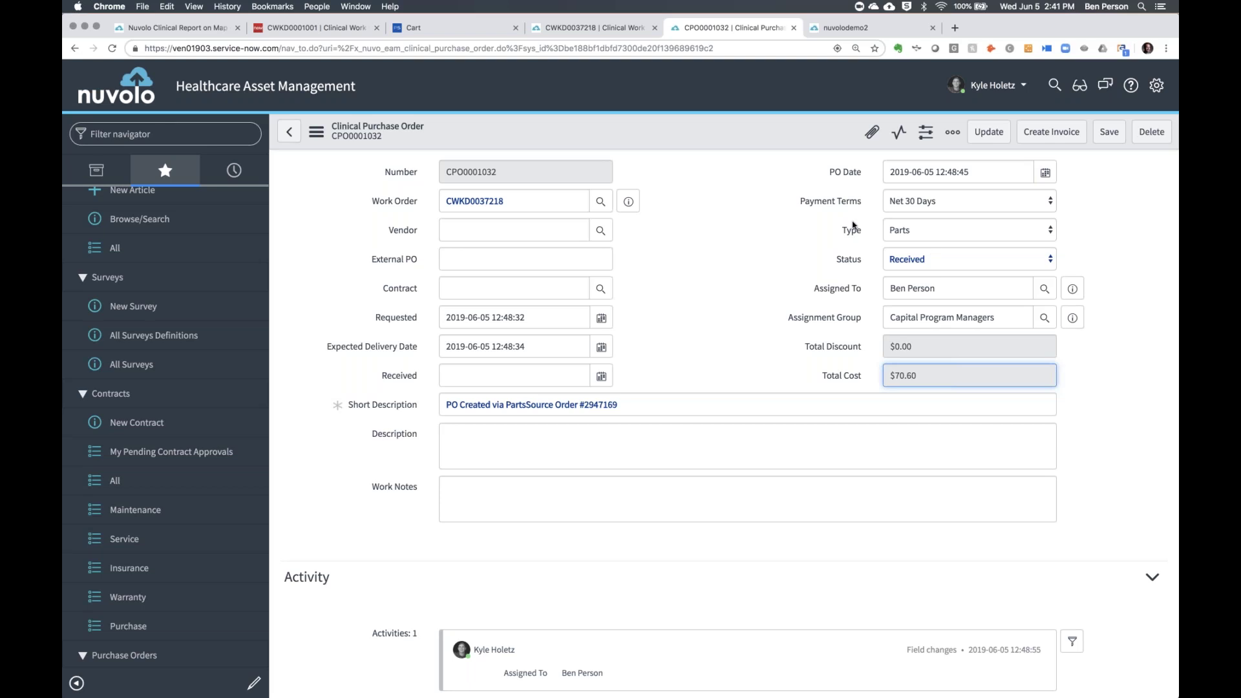
pyautogui.scroll(-1, 736, 239)
pyautogui.scroll(1, 736, 239)
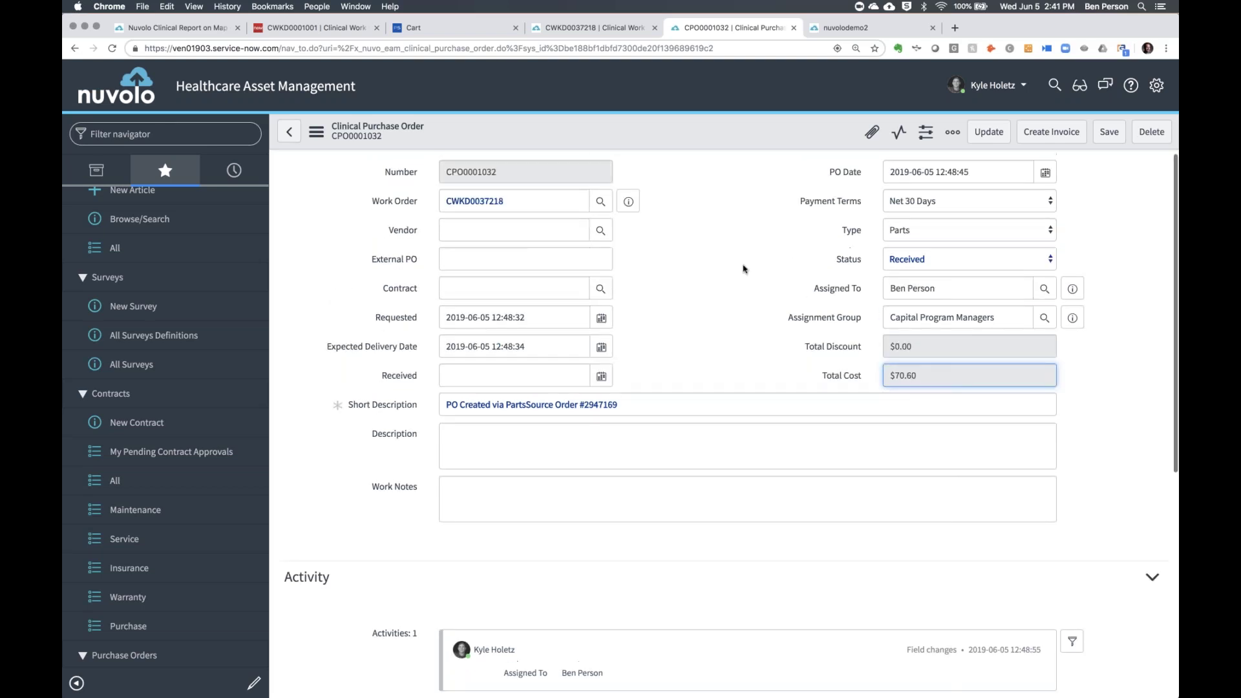
pyautogui.click(1048, 132)
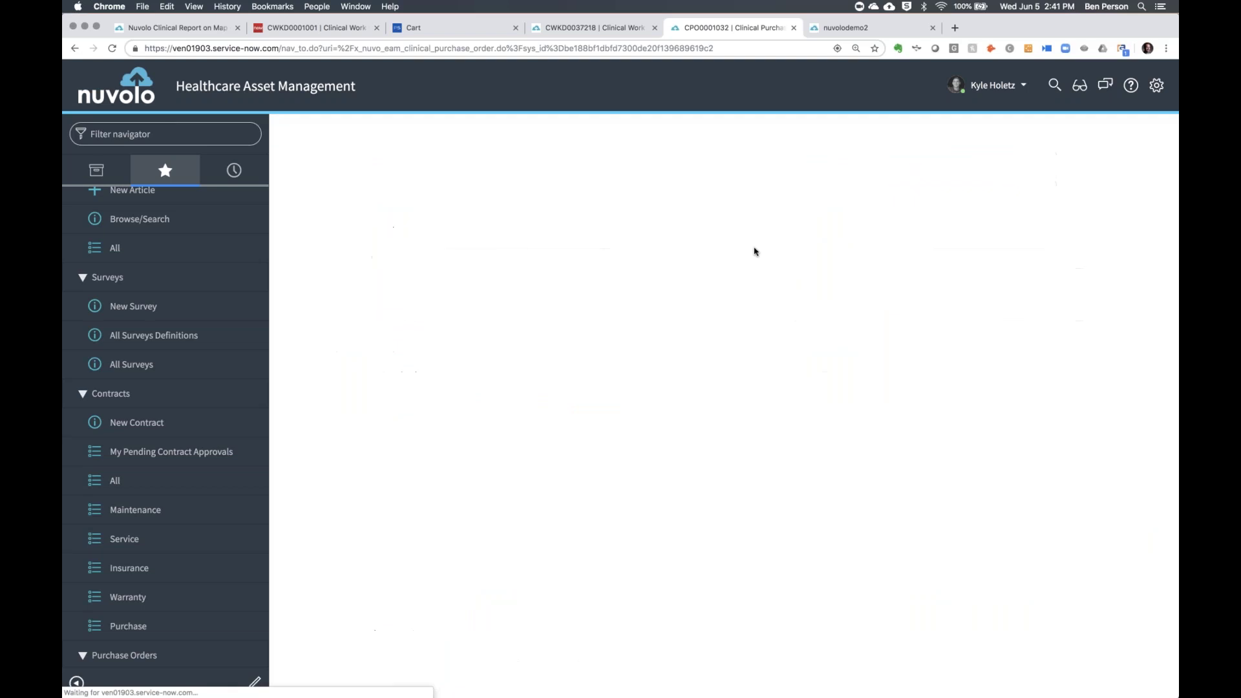
# - Review the purchase order's receiving slips and invoices, open the new invoice's link record, and return to the purchase order
pyautogui.scroll(-3, 754, 251)
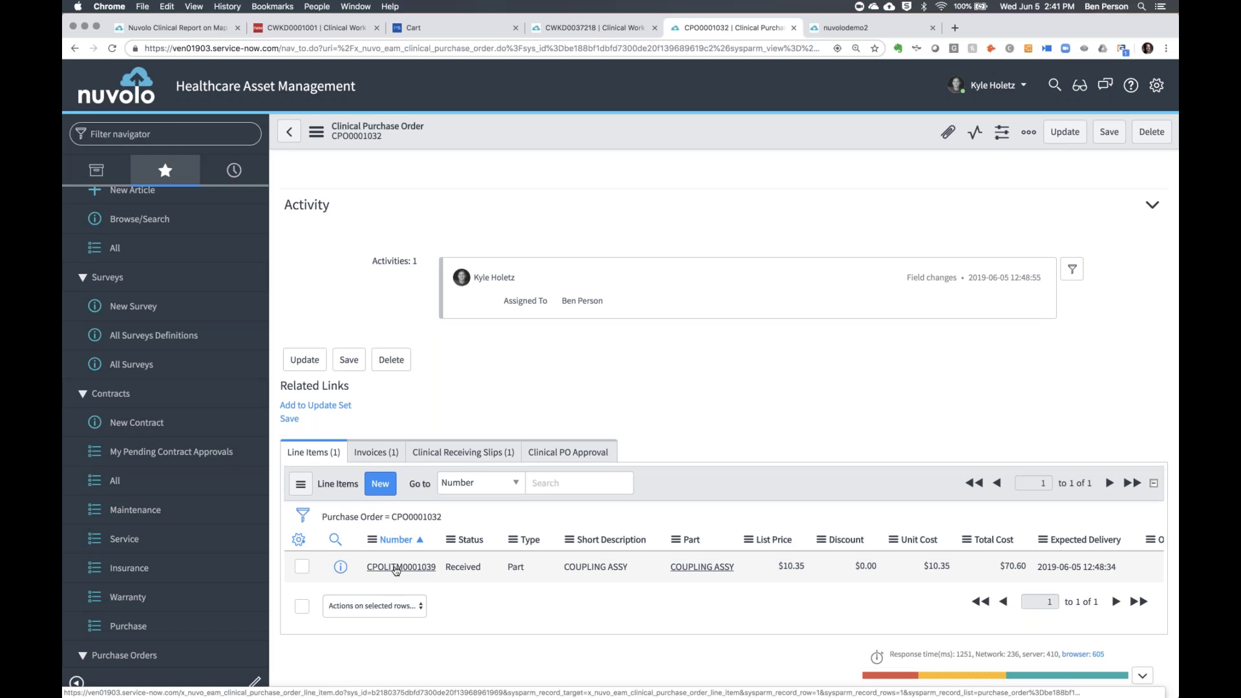
pyautogui.click(456, 452)
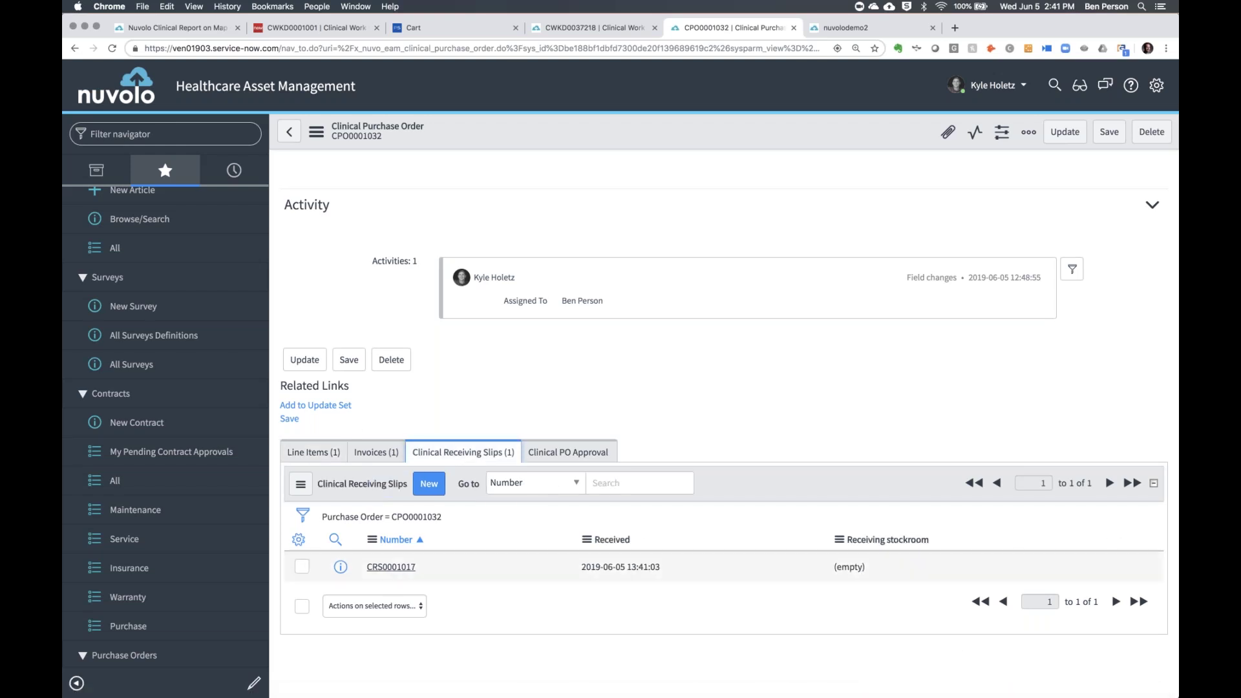
pyautogui.click(376, 452)
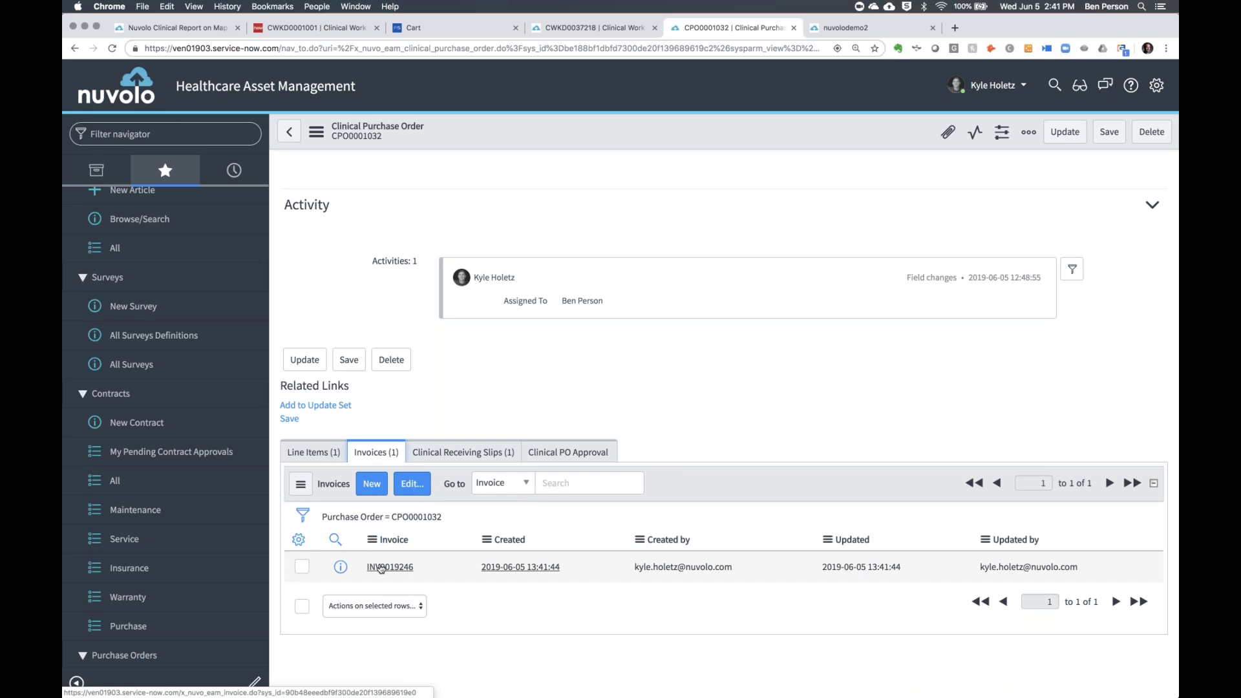
pyautogui.click(340, 566)
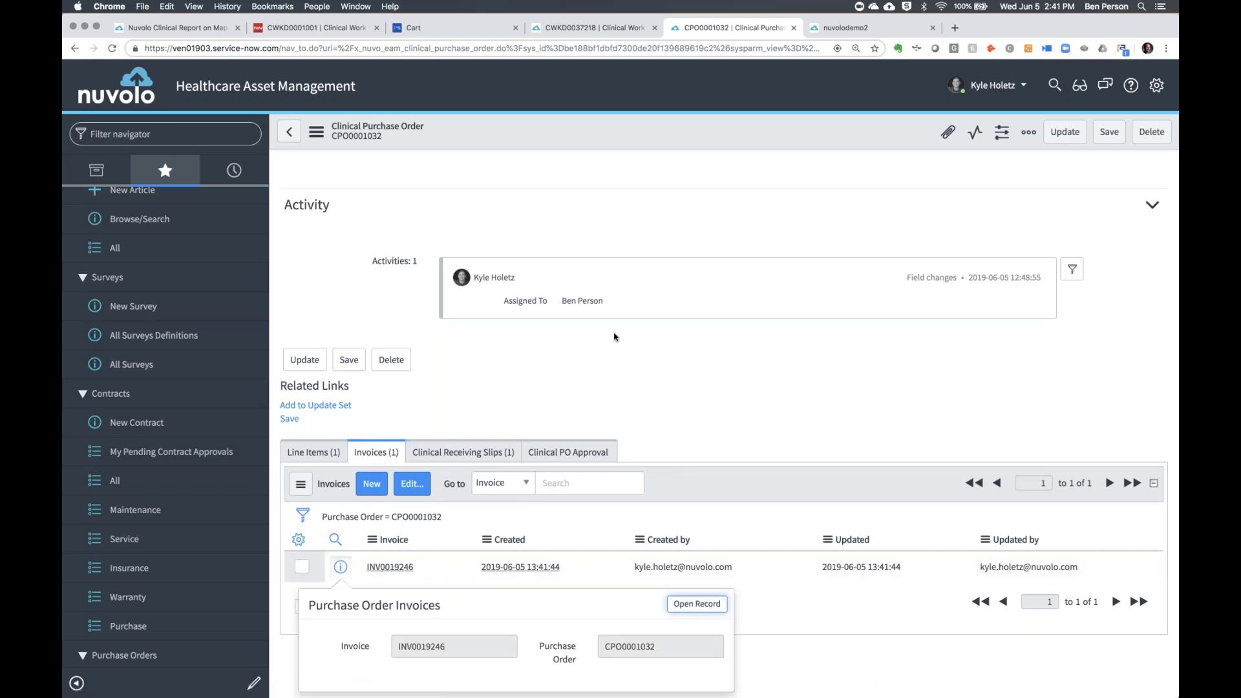
pyautogui.scroll(-5, 732, 313)
pyautogui.click(713, 281)
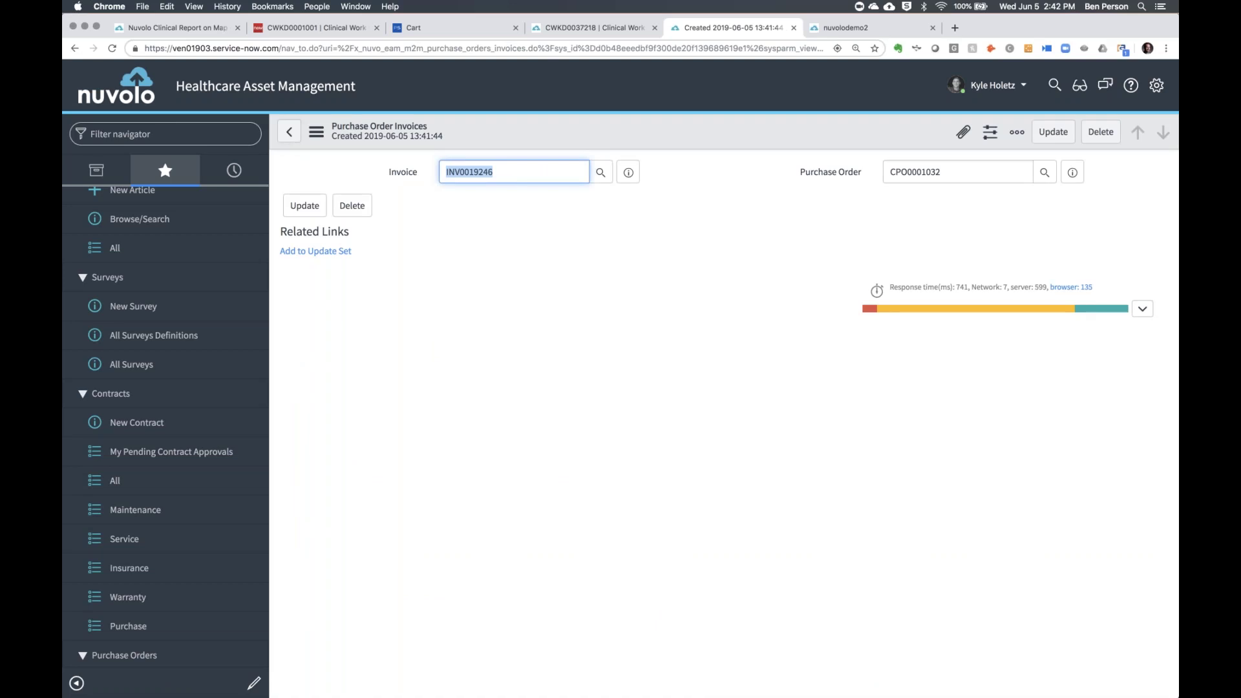
pyautogui.click(294, 132)
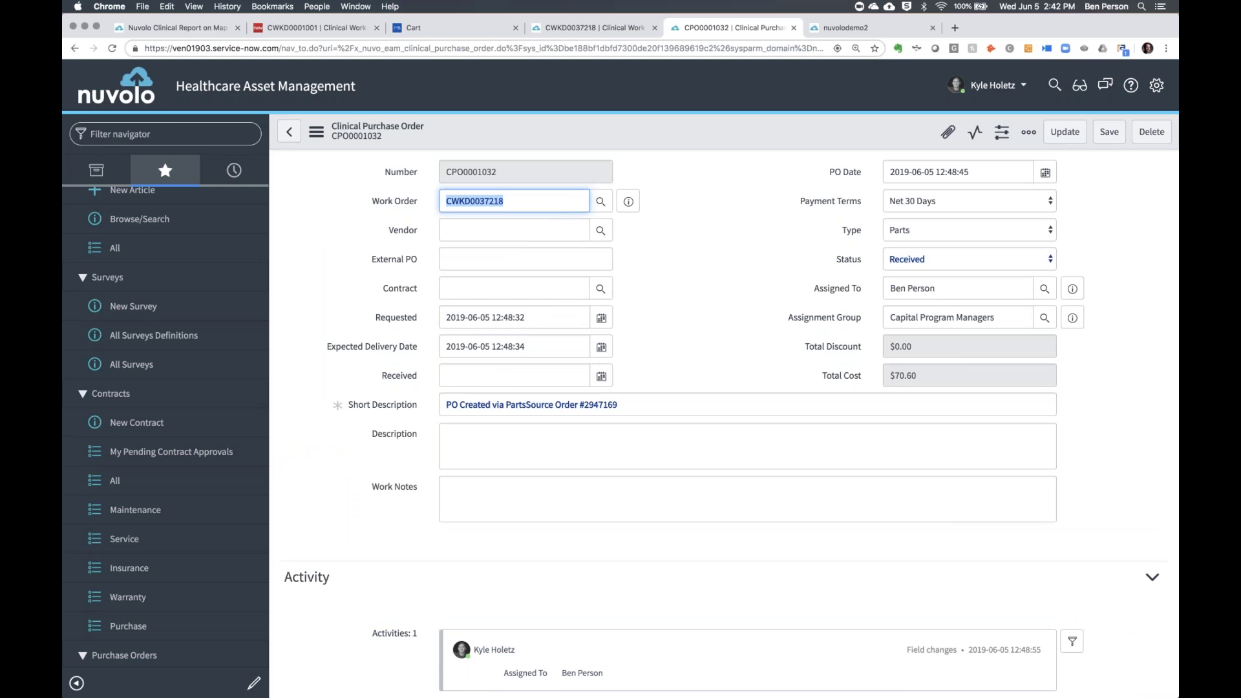
# - Filter the navigator for "model" and open the list of all clinical models in a new browser tab
pyautogui.click(215, 132)
pyautogui.write('model')
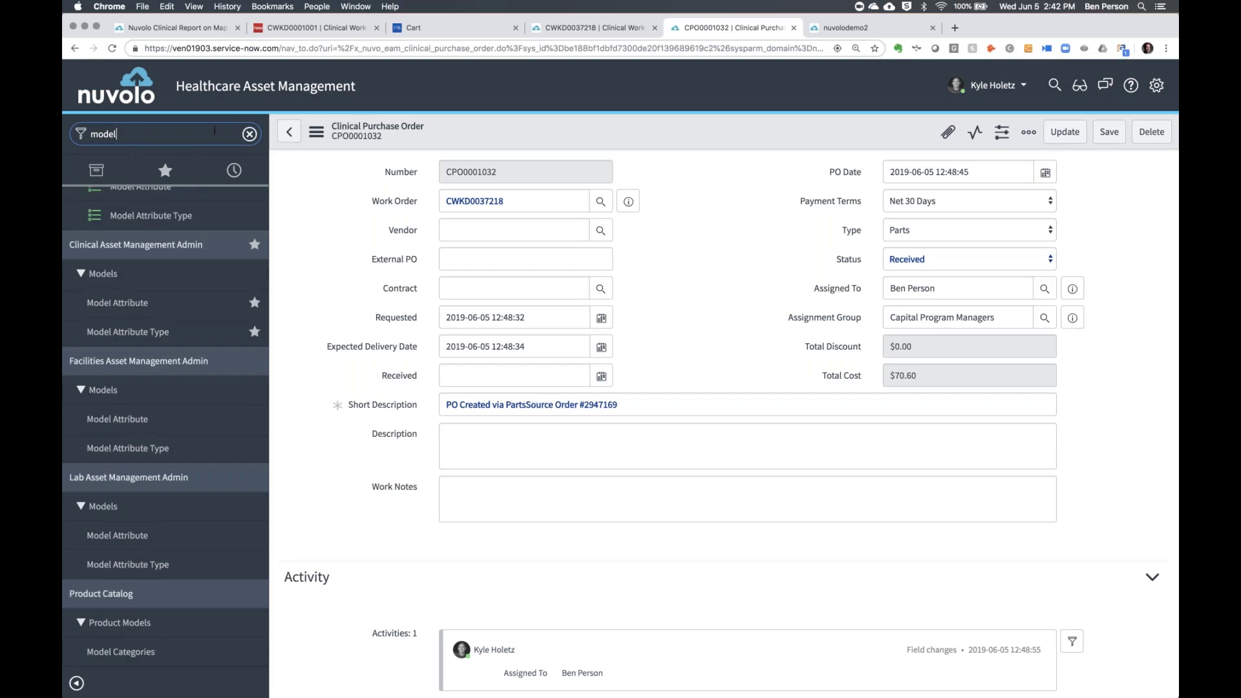
pyautogui.scroll(-5, 134, 374)
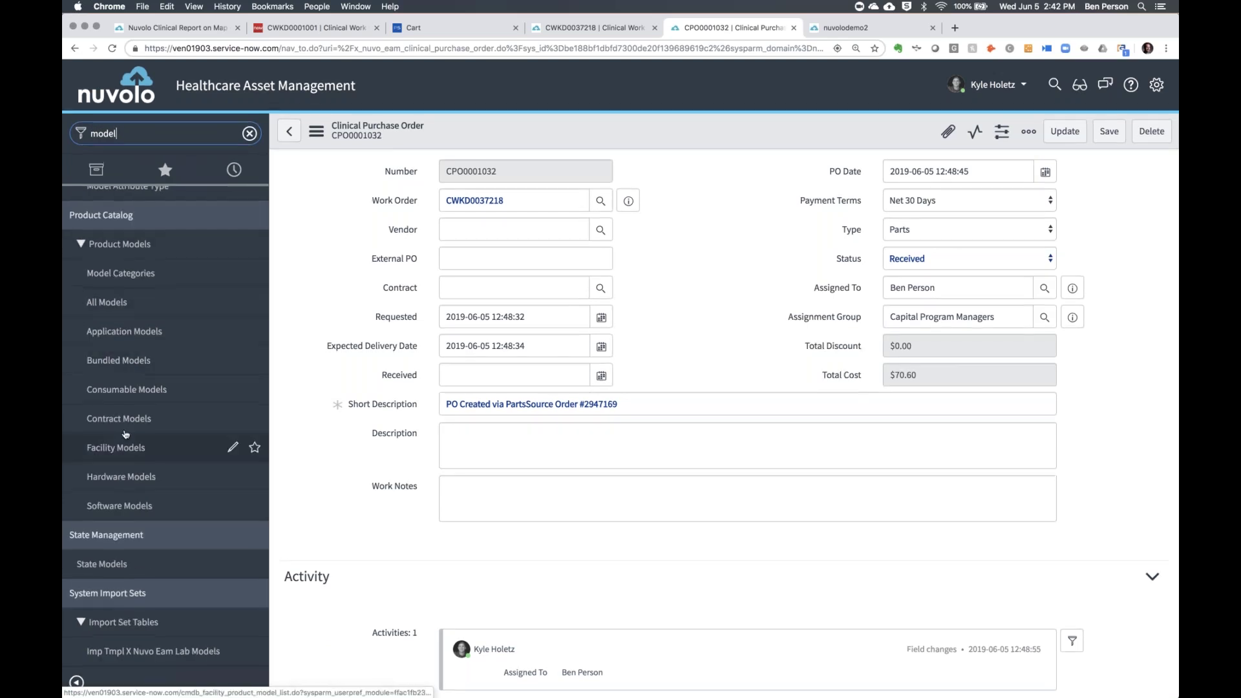
pyautogui.scroll(8, 129, 414)
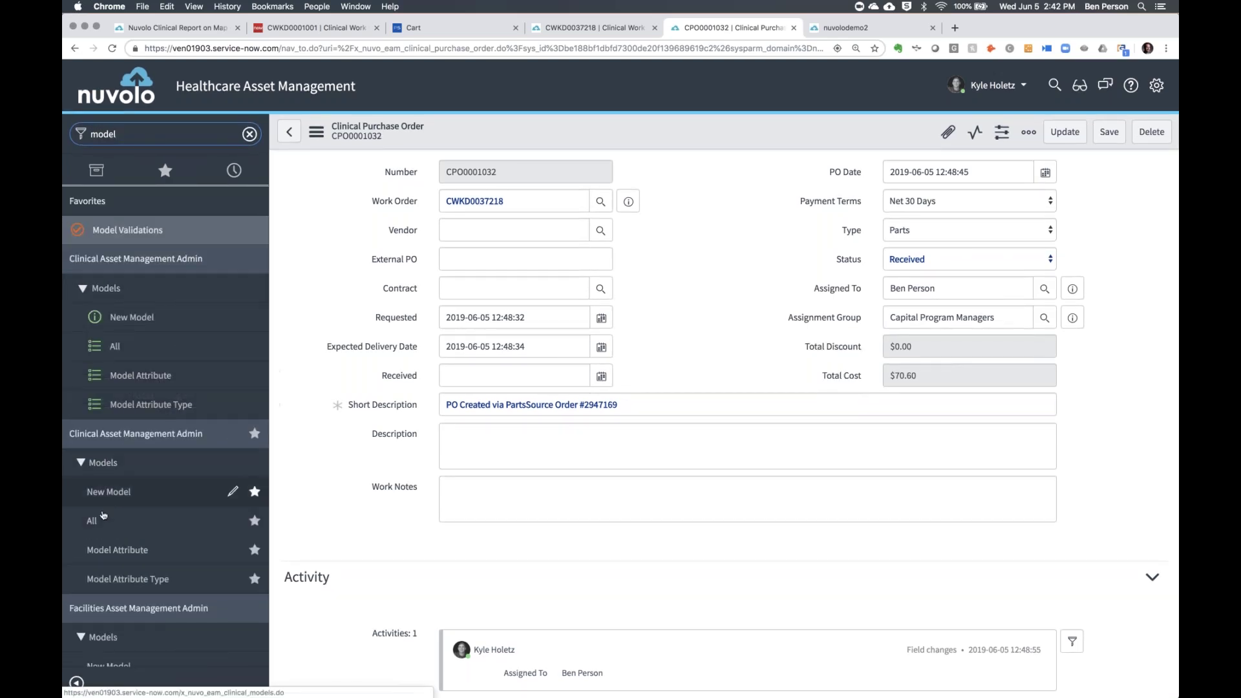
pyautogui.rightClick(194, 519)
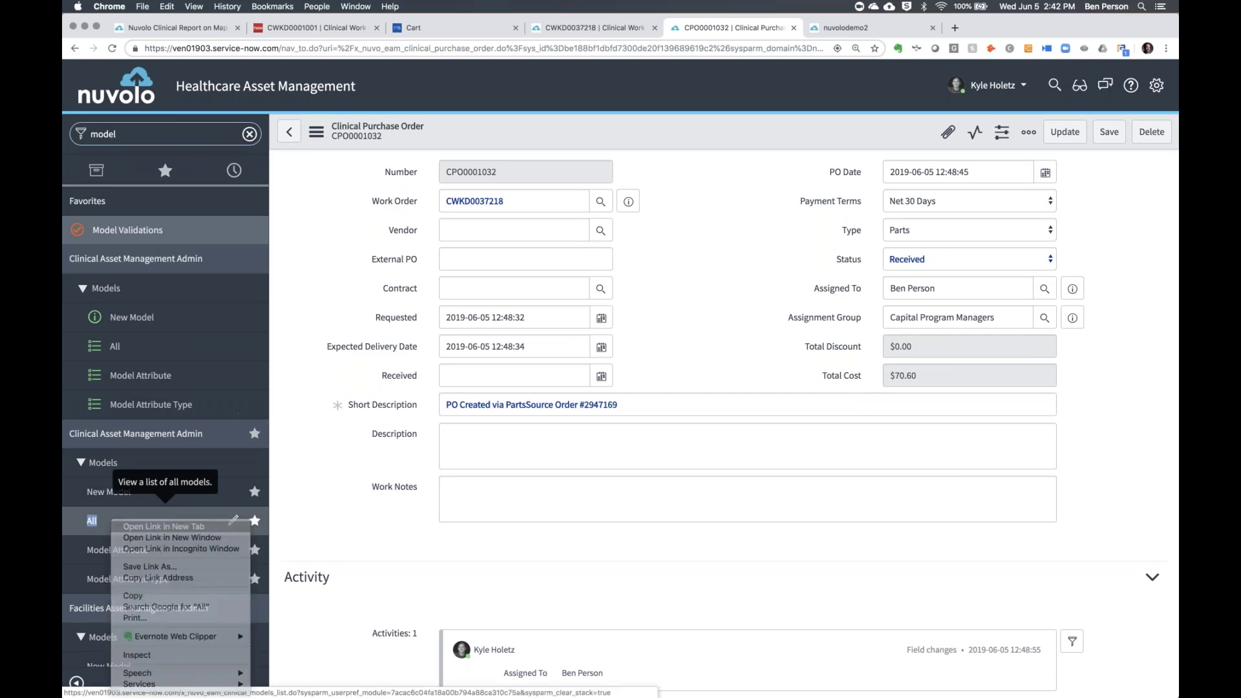
pyautogui.click(217, 525)
pyautogui.click(850, 31)
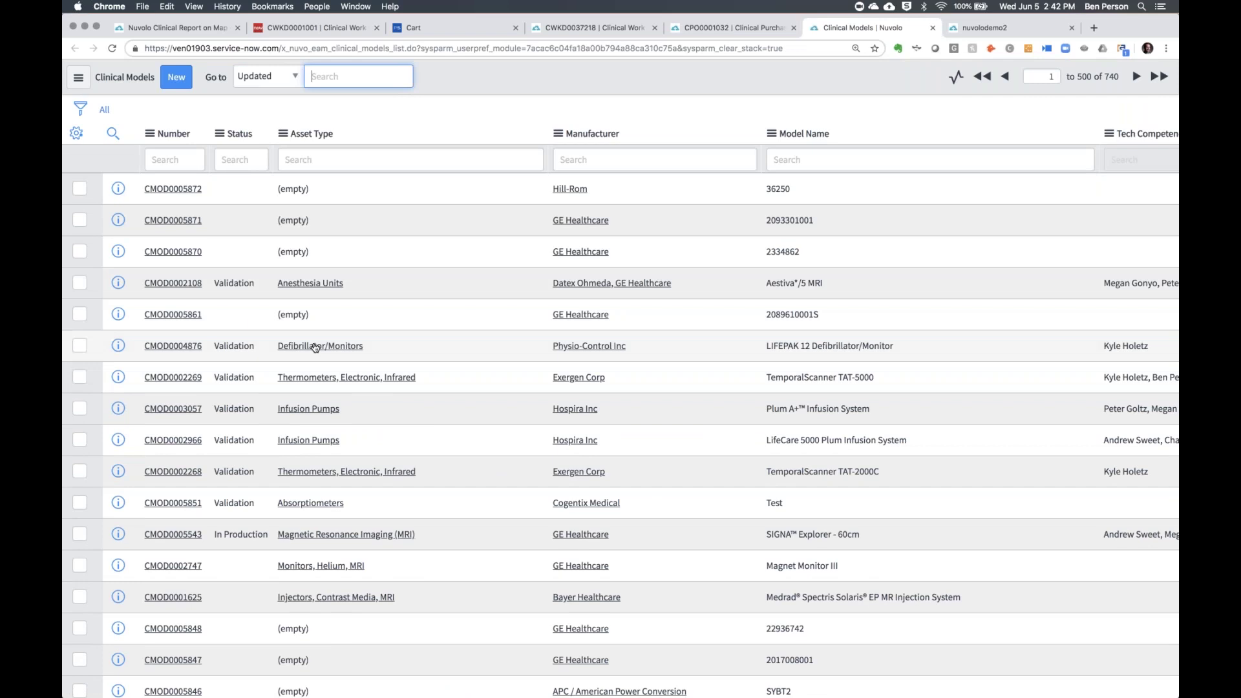
# - Open the LIFEPAK 12 Defibrillator/Monitor model and unlock its Relate Parts field
pyautogui.click(316, 346)
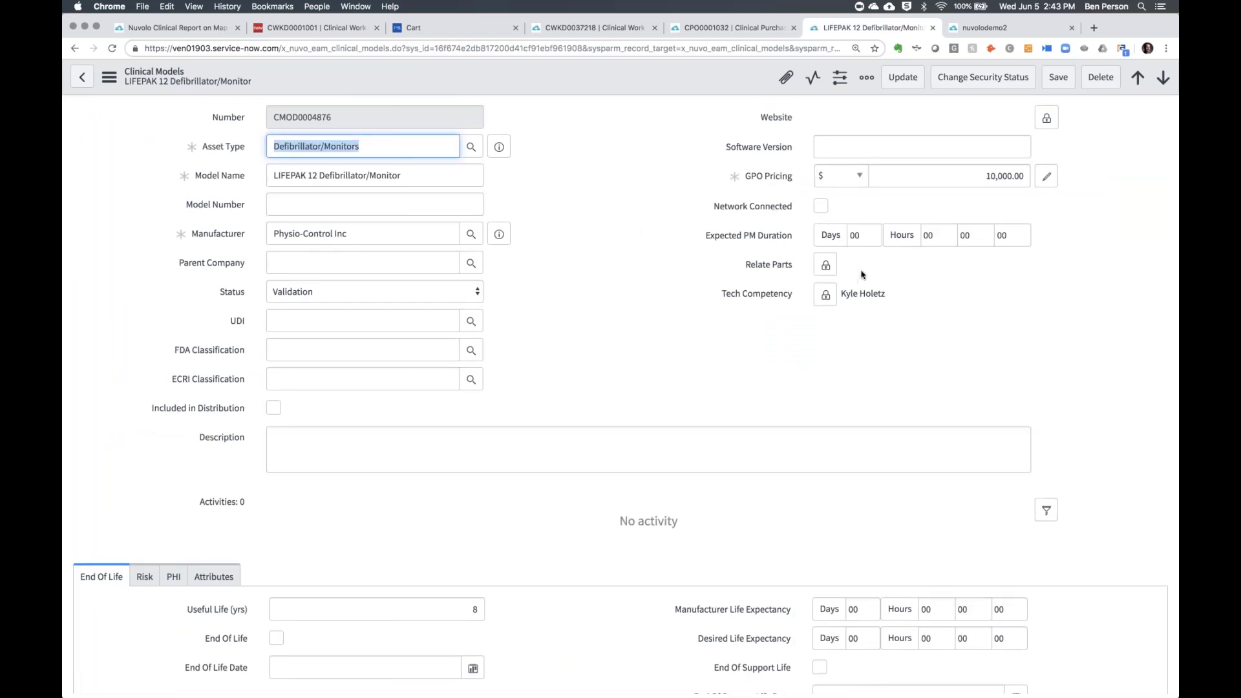
pyautogui.click(826, 267)
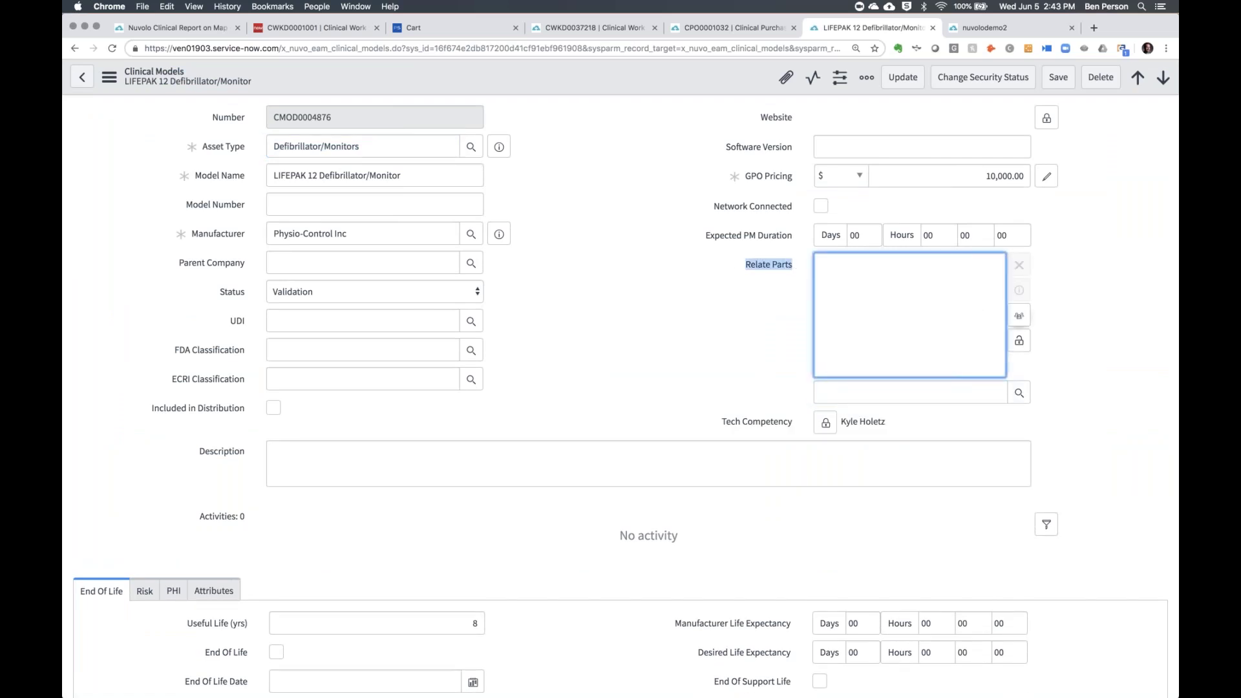
pyautogui.click(196, 30)
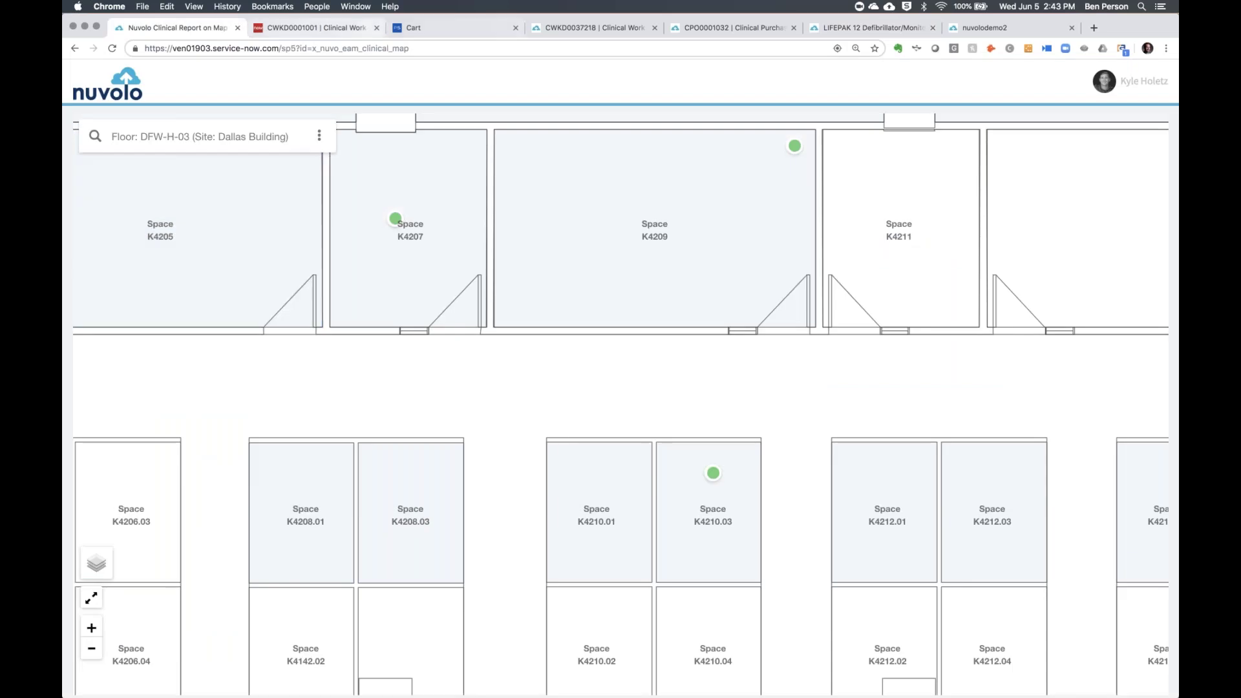
pyautogui.click(869, 26)
# - Return to the purchase order's browser tab, filter the navigator for "parts", and open COUPLING ASSY from the clinical parts list
pyautogui.click(757, 35)
pyautogui.press('super+a')
pyautogui.write('parts')
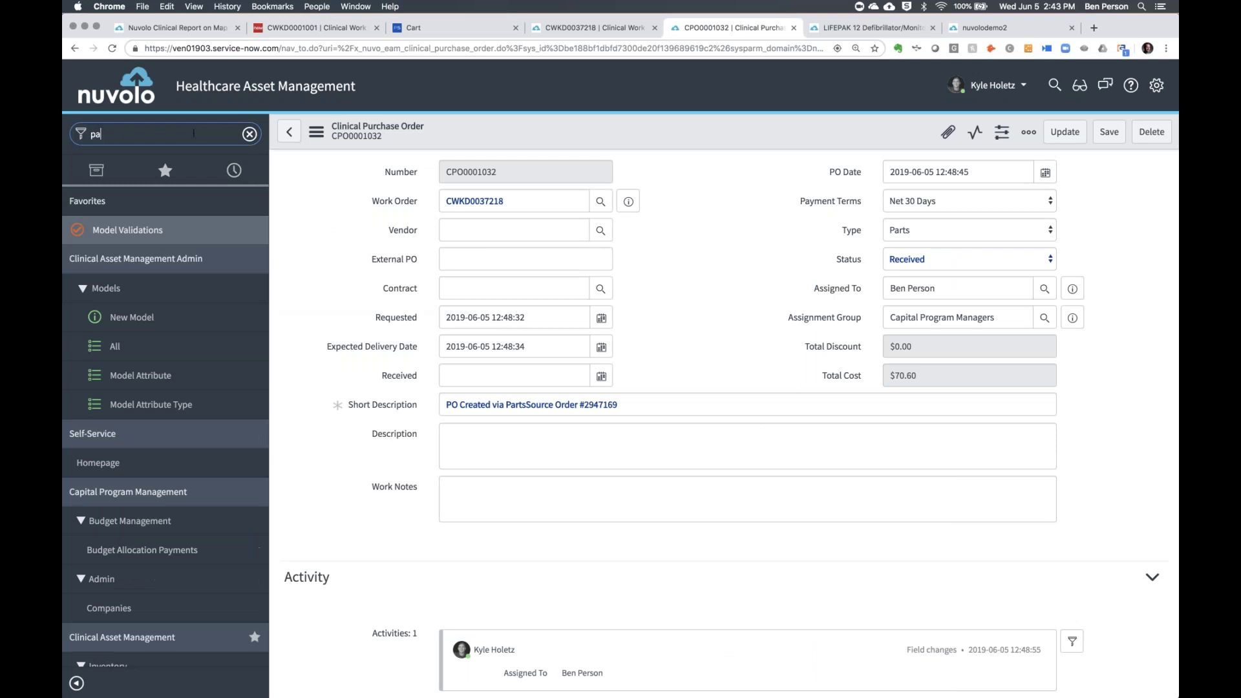
pyautogui.click(162, 376)
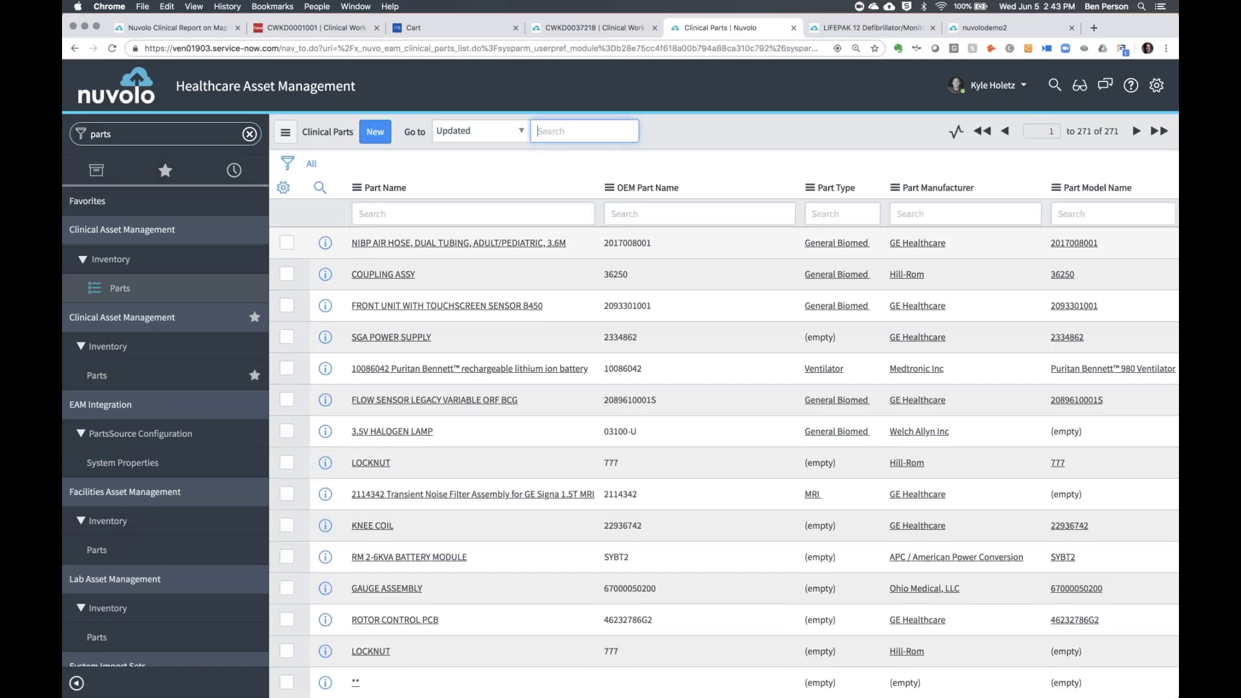
pyautogui.click(381, 276)
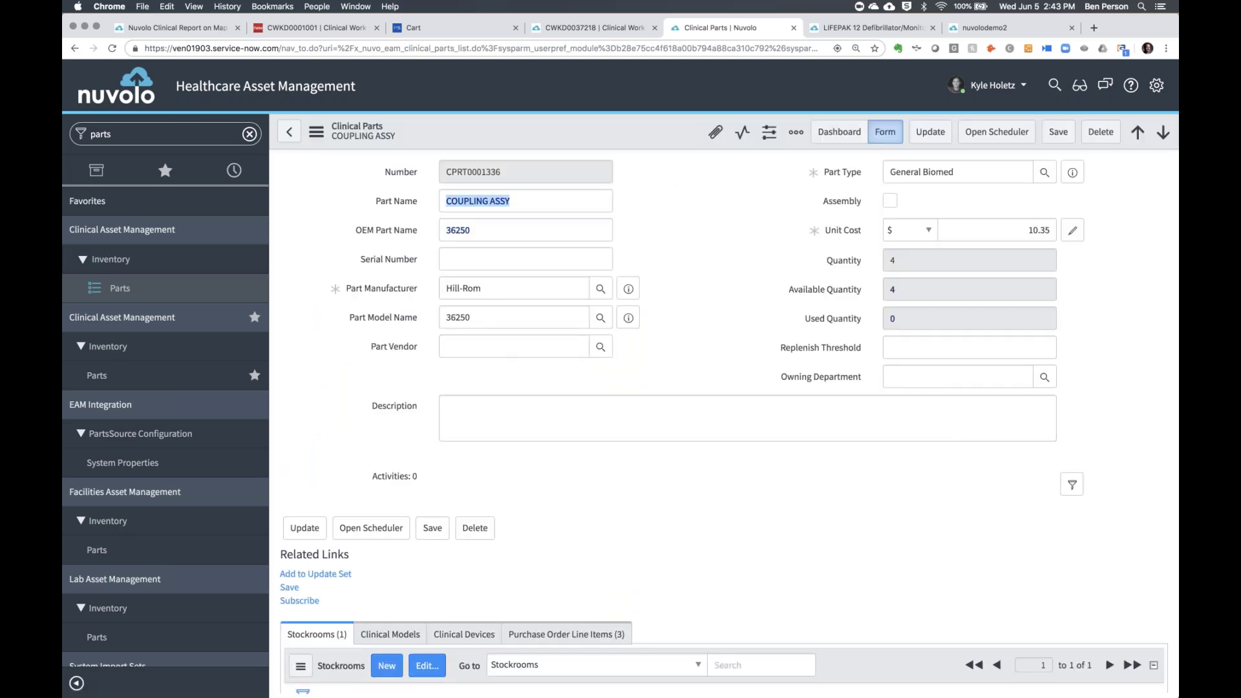
# - Examine the COUPLING ASSY part's model name, part type and stockrooms
pyautogui.moveTo(483, 316); pyautogui.dragTo(355, 311)
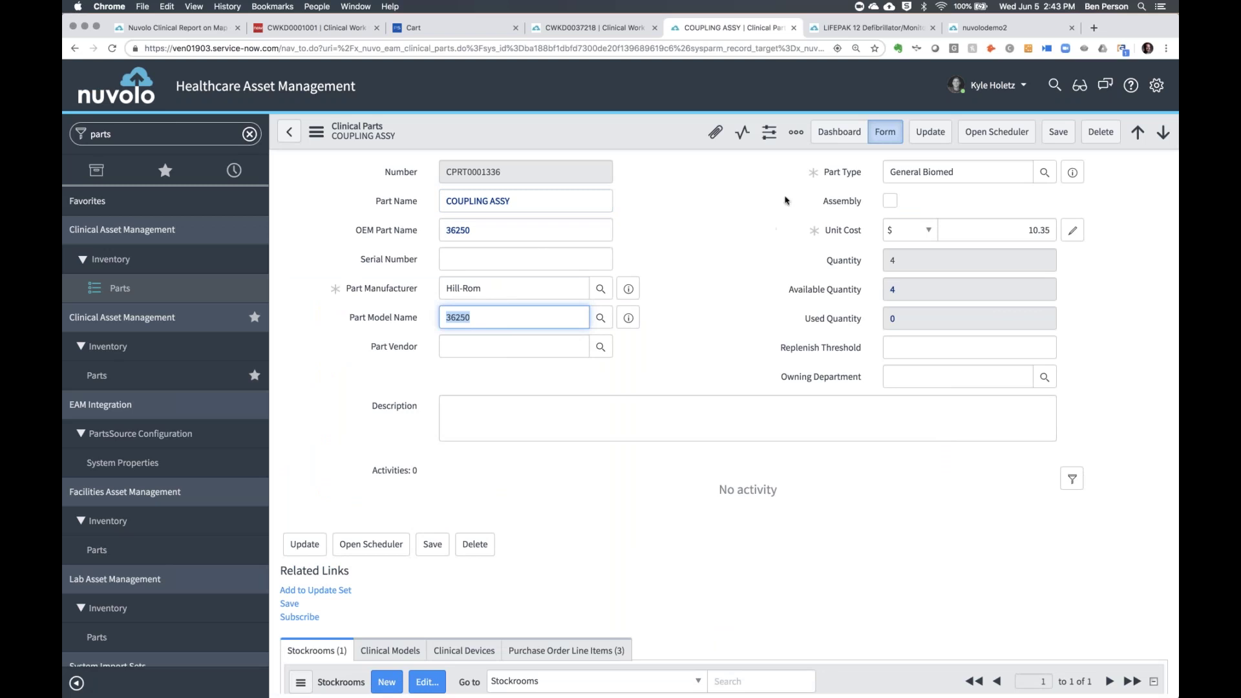
pyautogui.click(830, 179)
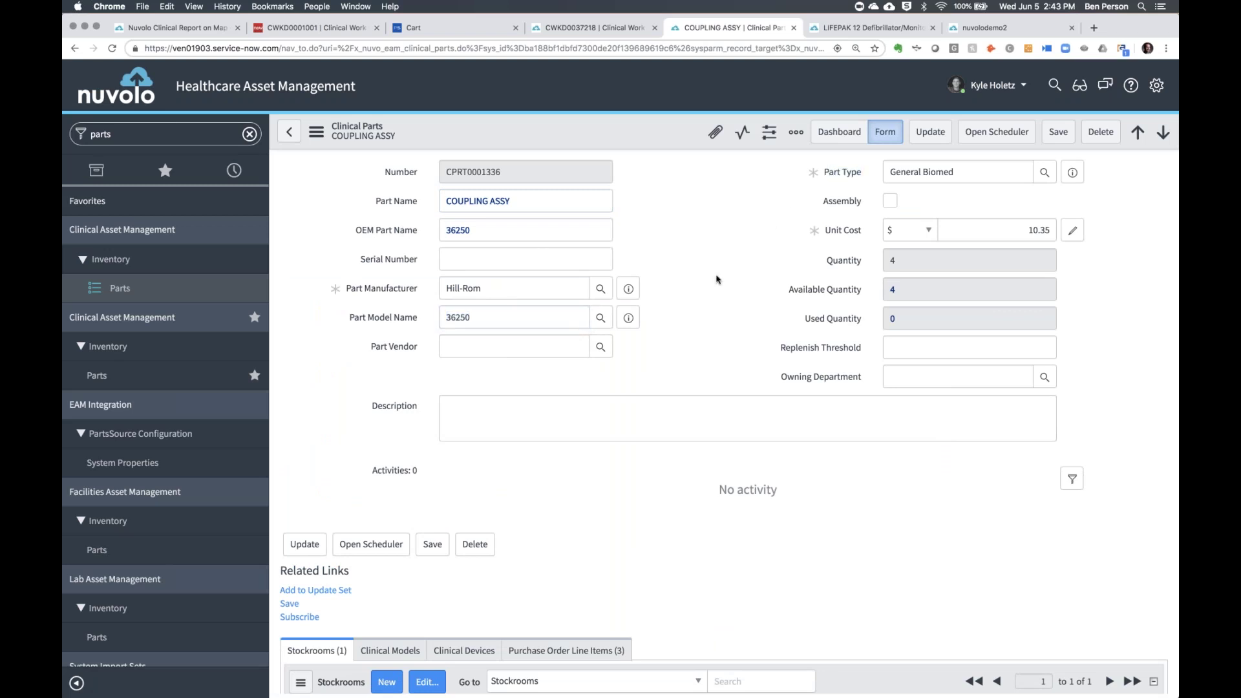
pyautogui.scroll(-5, 716, 279)
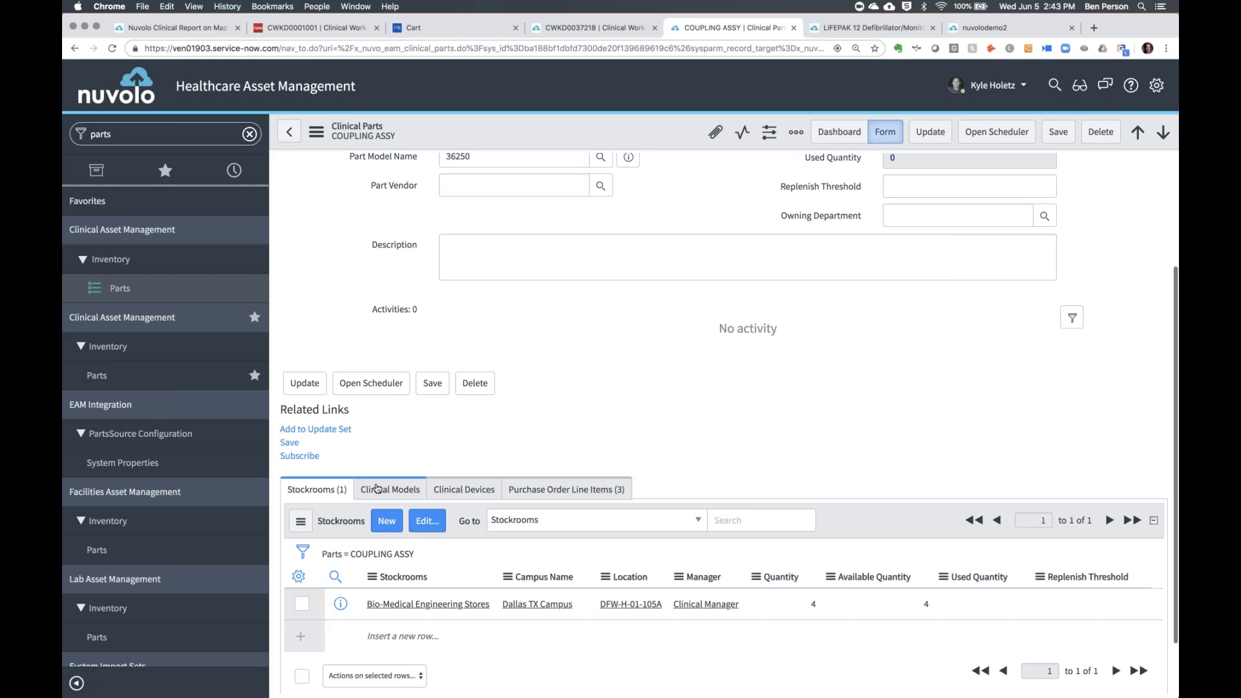
# - View a blank clinical model record created from the part's related Clinical Models, and go back without submitting it
pyautogui.click(377, 489)
pyautogui.click(397, 520)
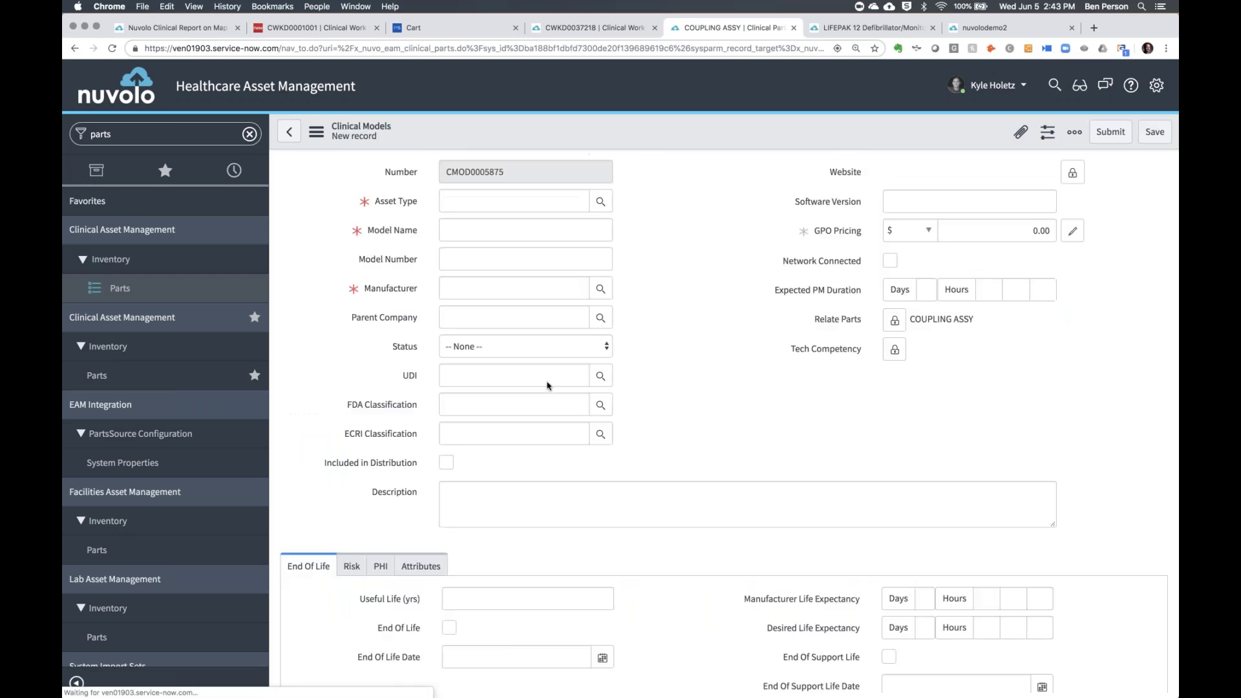
pyautogui.click(288, 131)
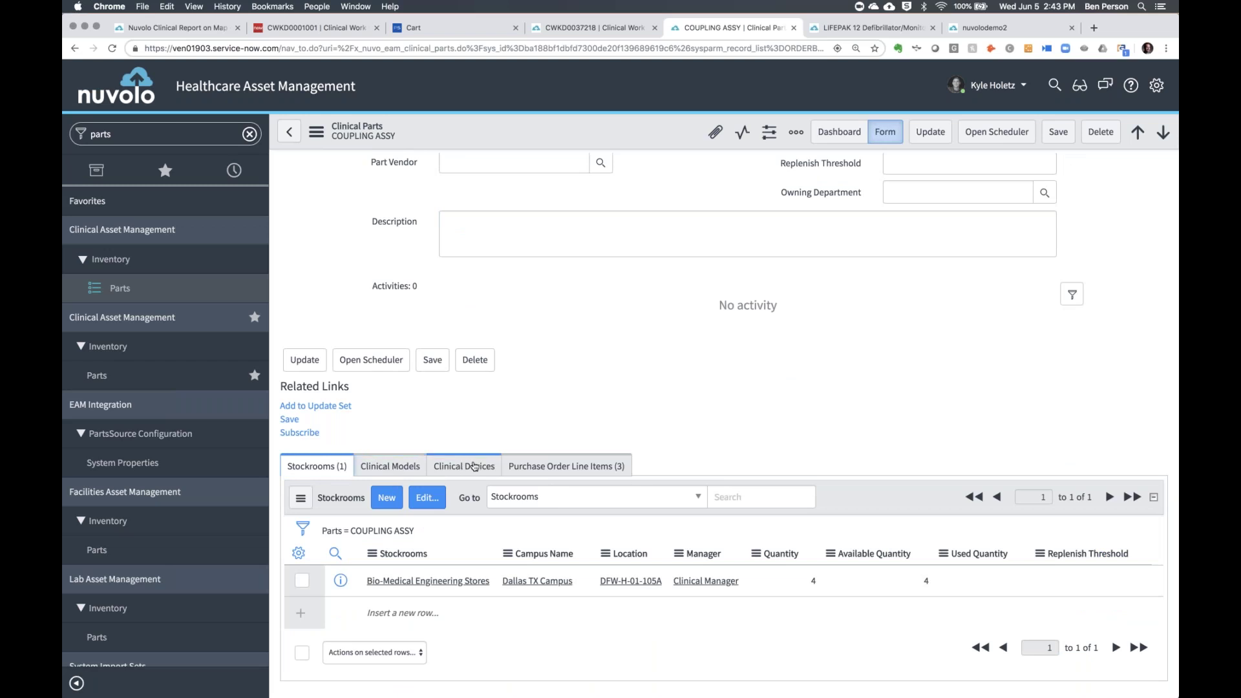
# - Review the part's purchase order line items and quantities, check the infusion pump work order, and return to the part
pyautogui.click(571, 467)
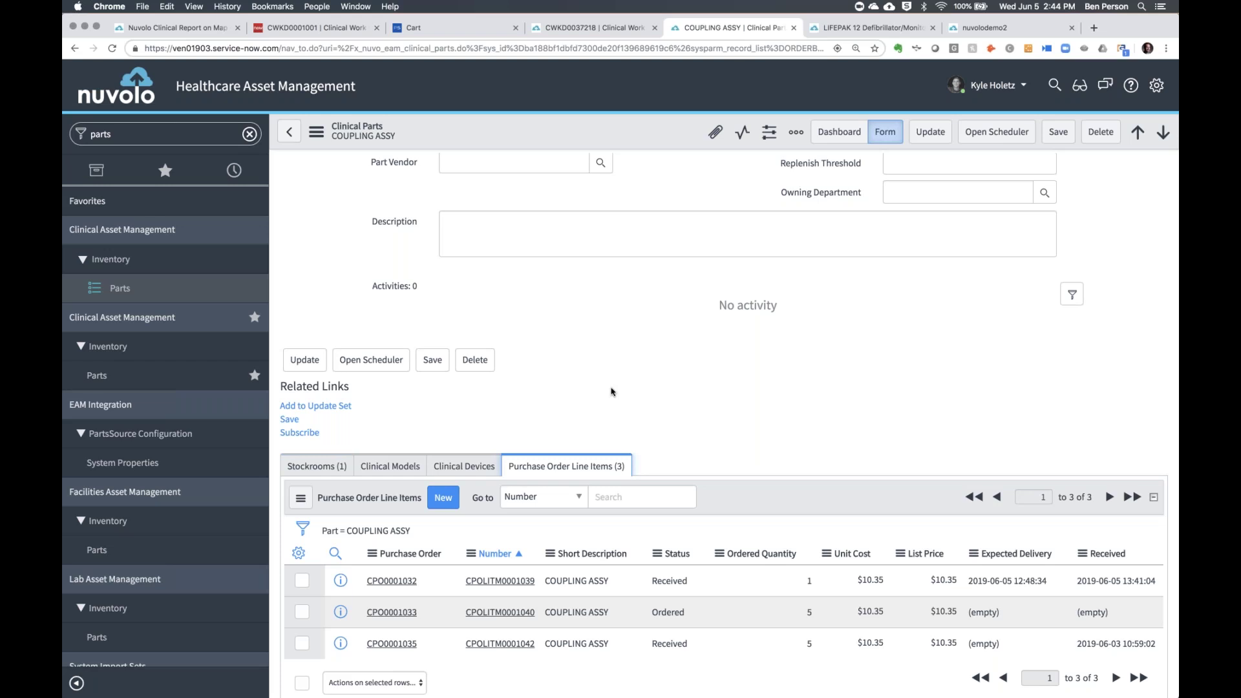
pyautogui.scroll(5, 611, 392)
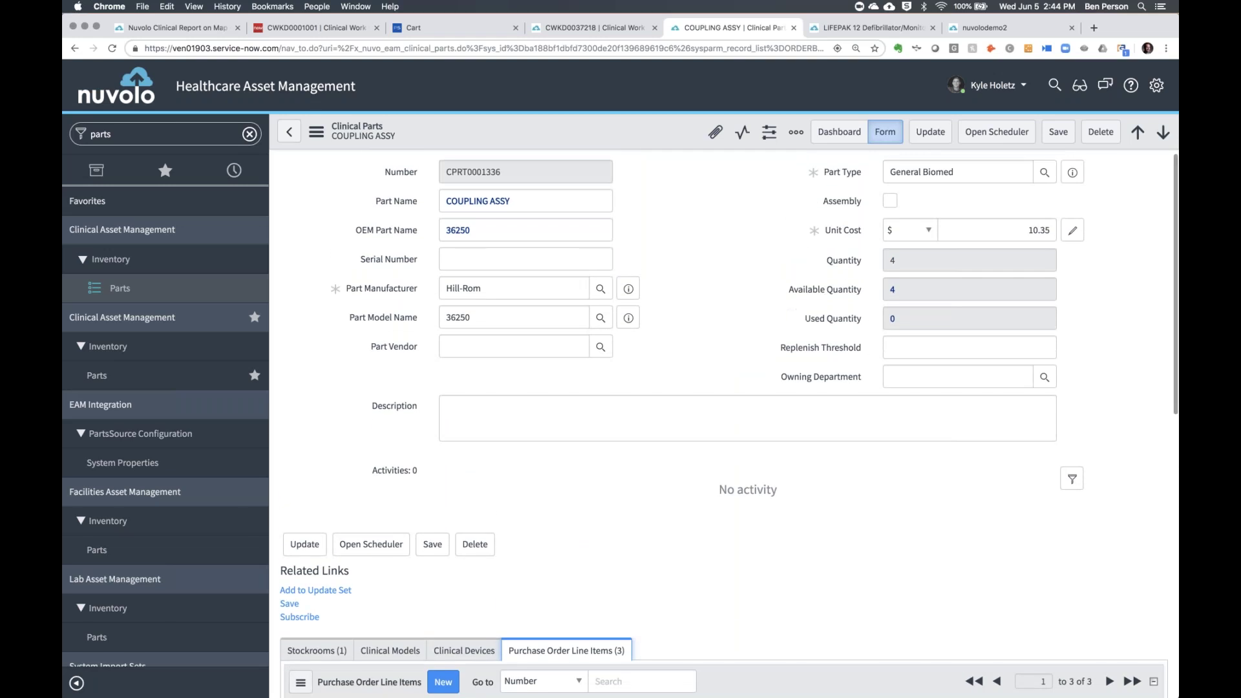
pyautogui.click(584, 27)
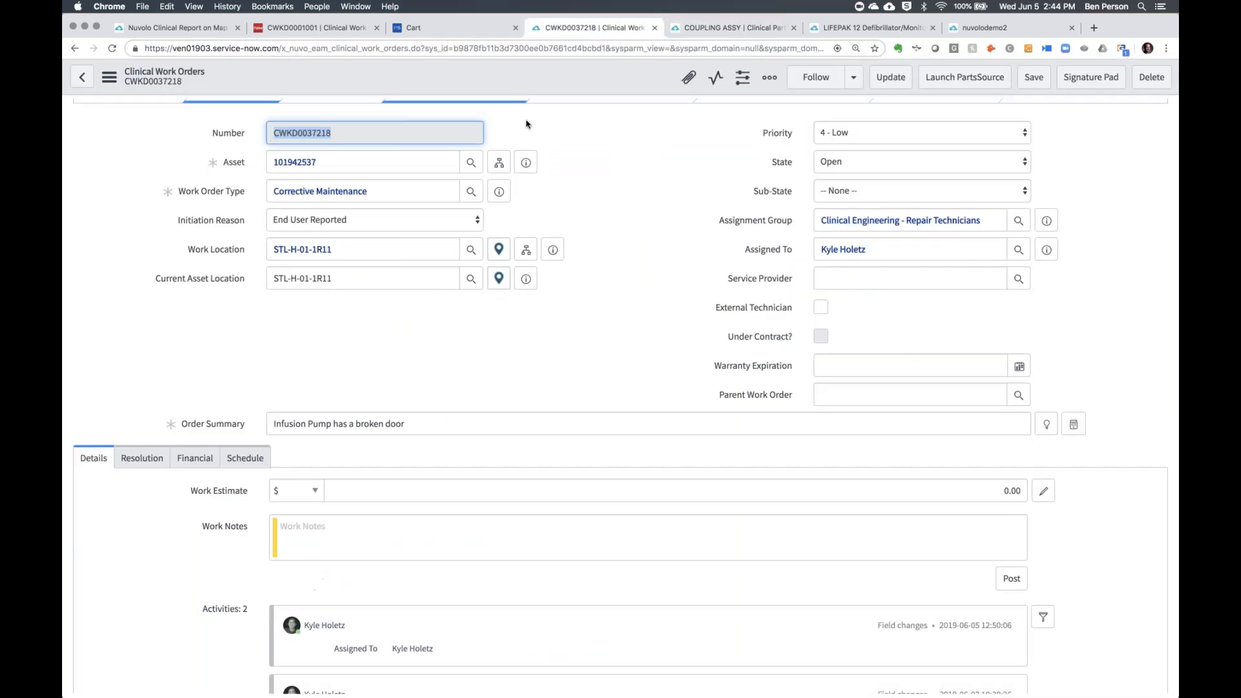
pyautogui.click(709, 29)
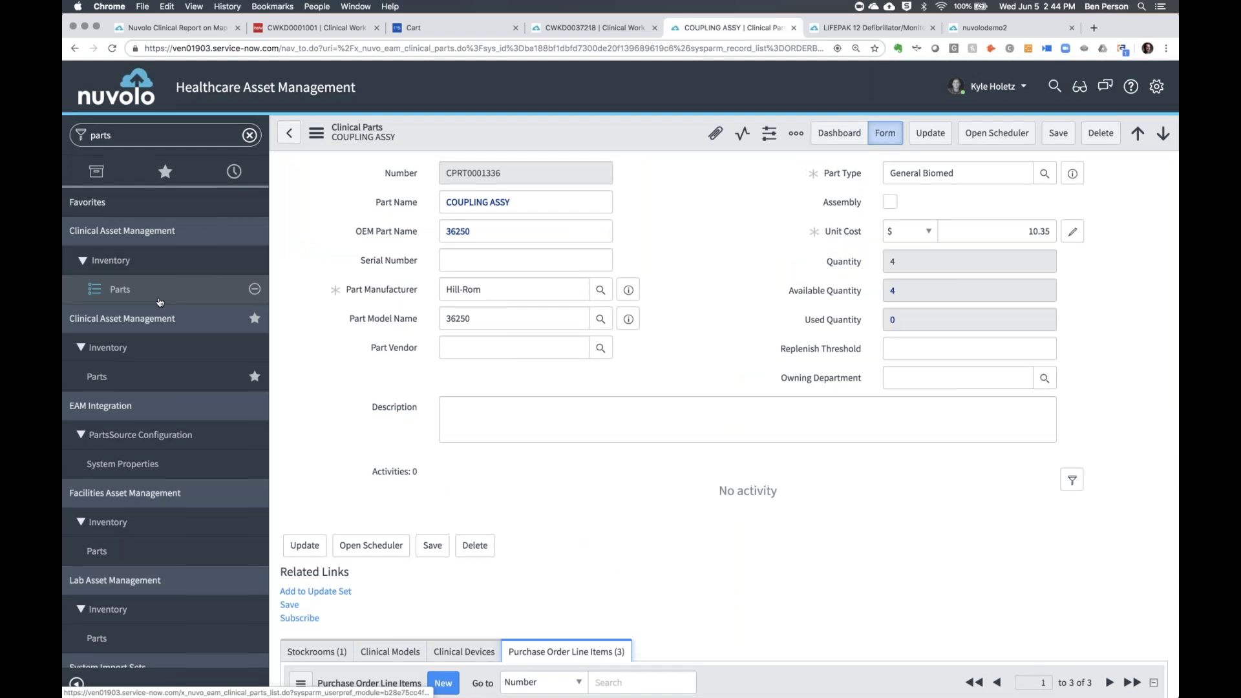
# - Reopen the most recent clinical purchase order from the navigator history and open the full record of its linked work order
pyautogui.click(234, 170)
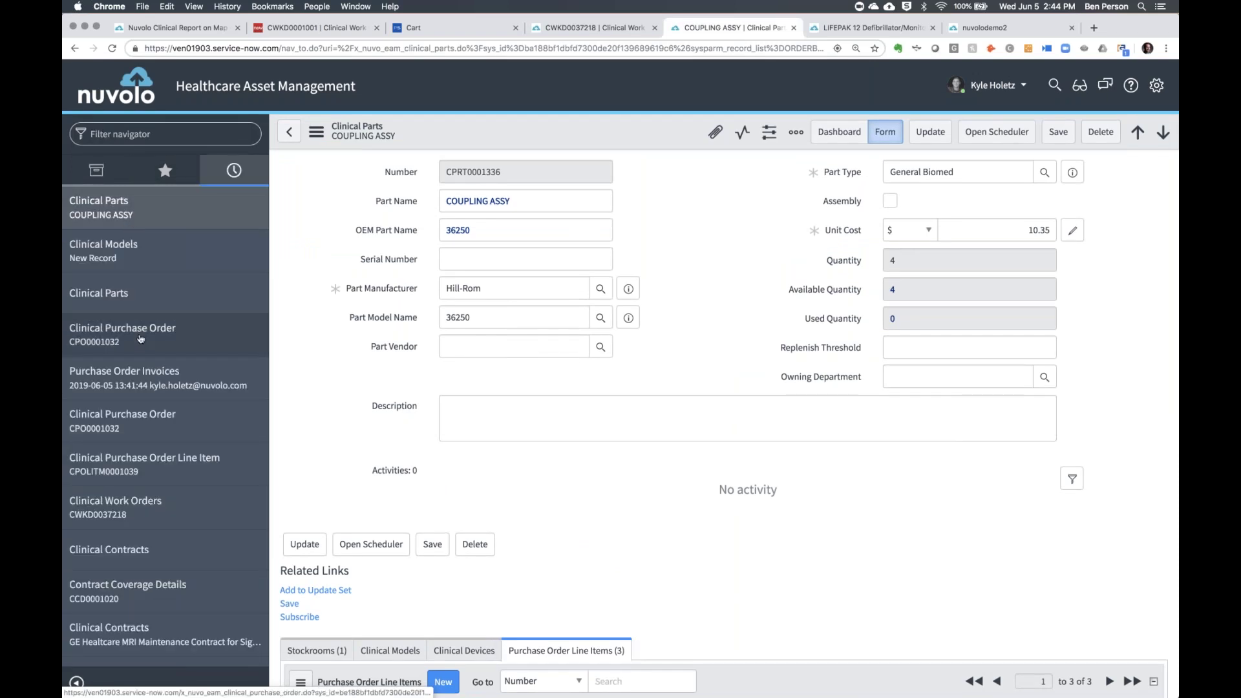
pyautogui.click(197, 331)
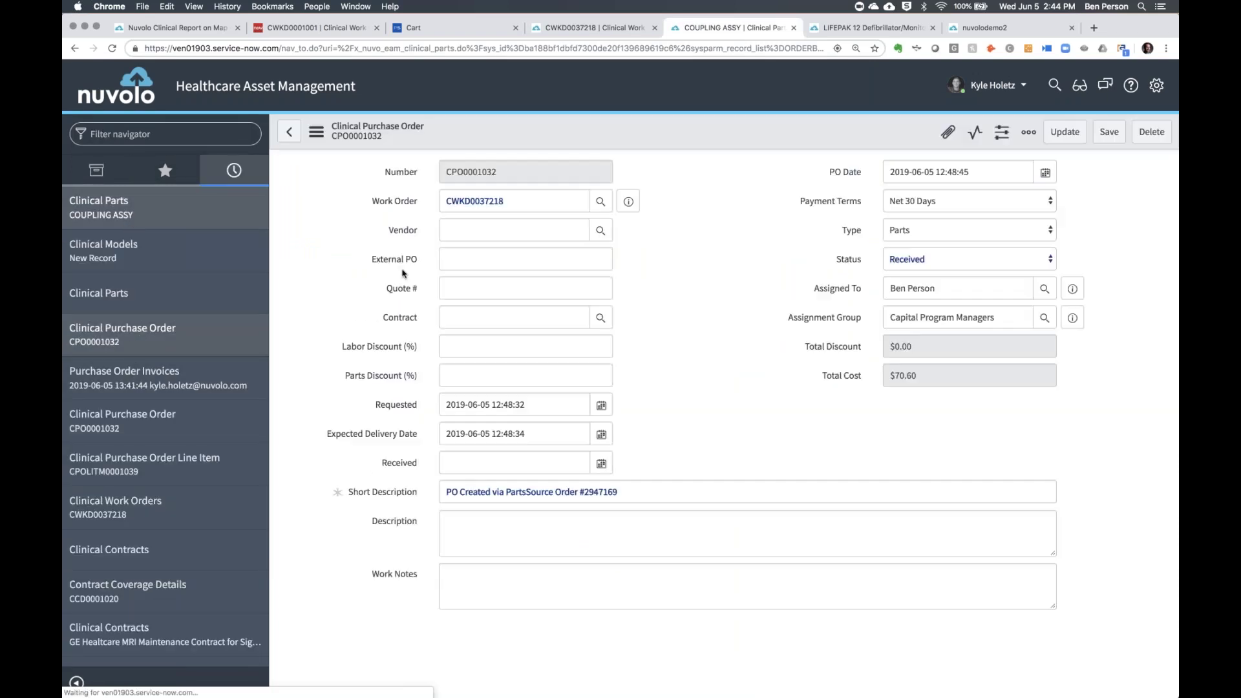
pyautogui.click(630, 203)
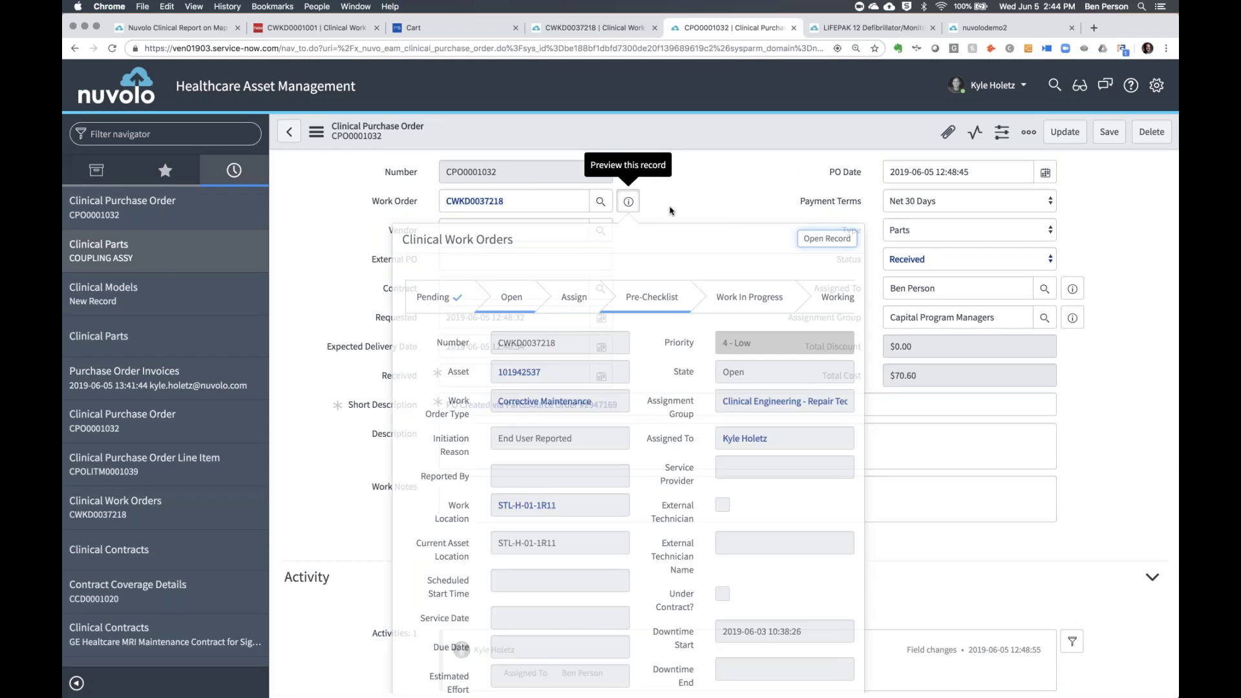
pyautogui.click(813, 241)
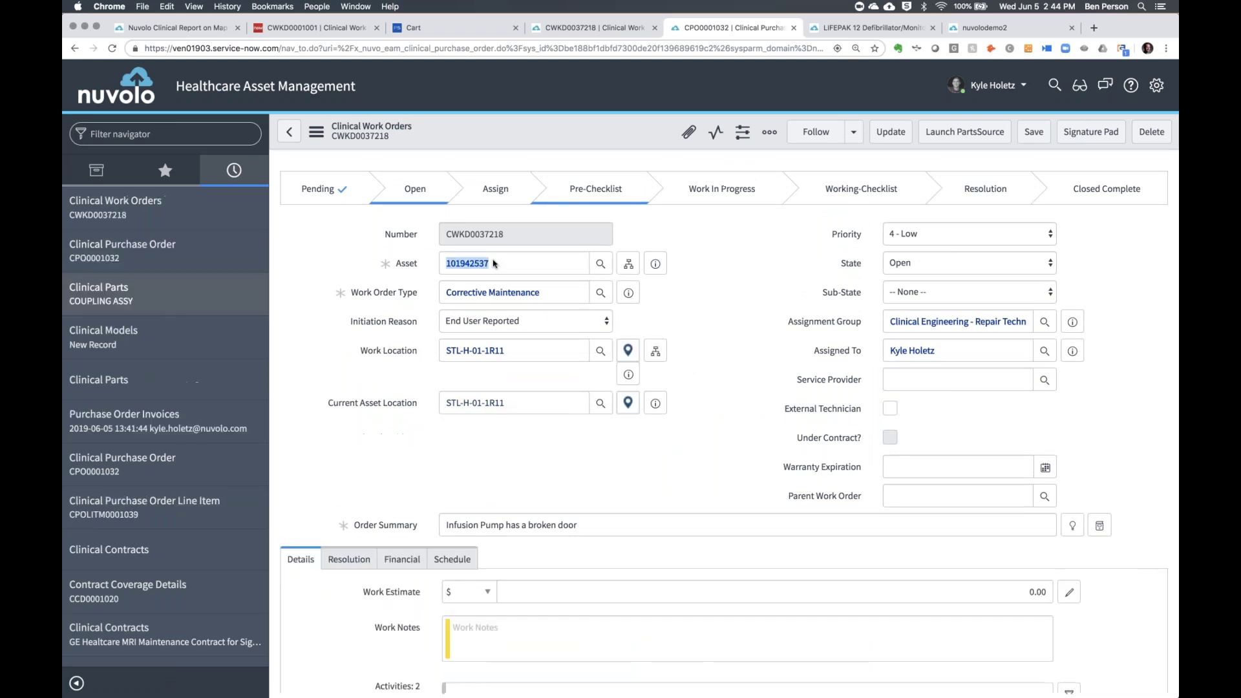
# - Review the infusion pump work order's details, activities, related links and clinical purchase orders
pyautogui.scroll(-1, 768, 304)
pyautogui.scroll(-4, 767, 305)
pyautogui.scroll(-10, 644, 356)
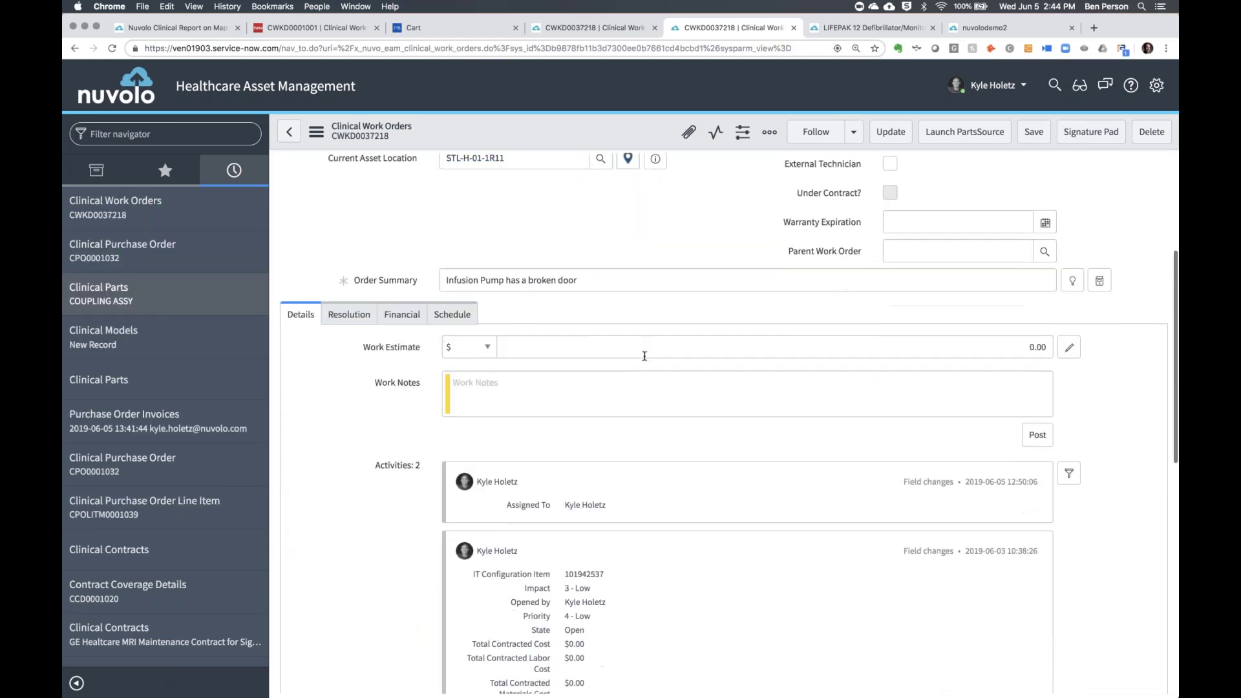
pyautogui.scroll(-6, 644, 356)
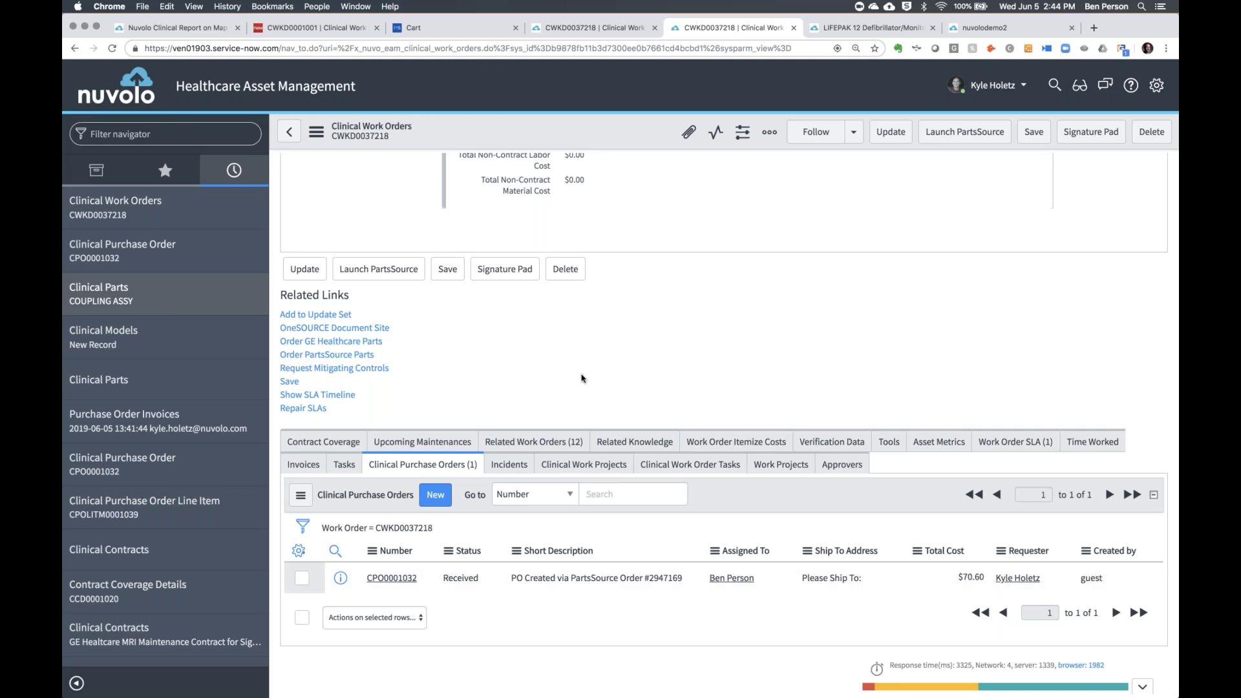
pyautogui.scroll(10, 581, 378)
pyautogui.scroll(5, 581, 378)
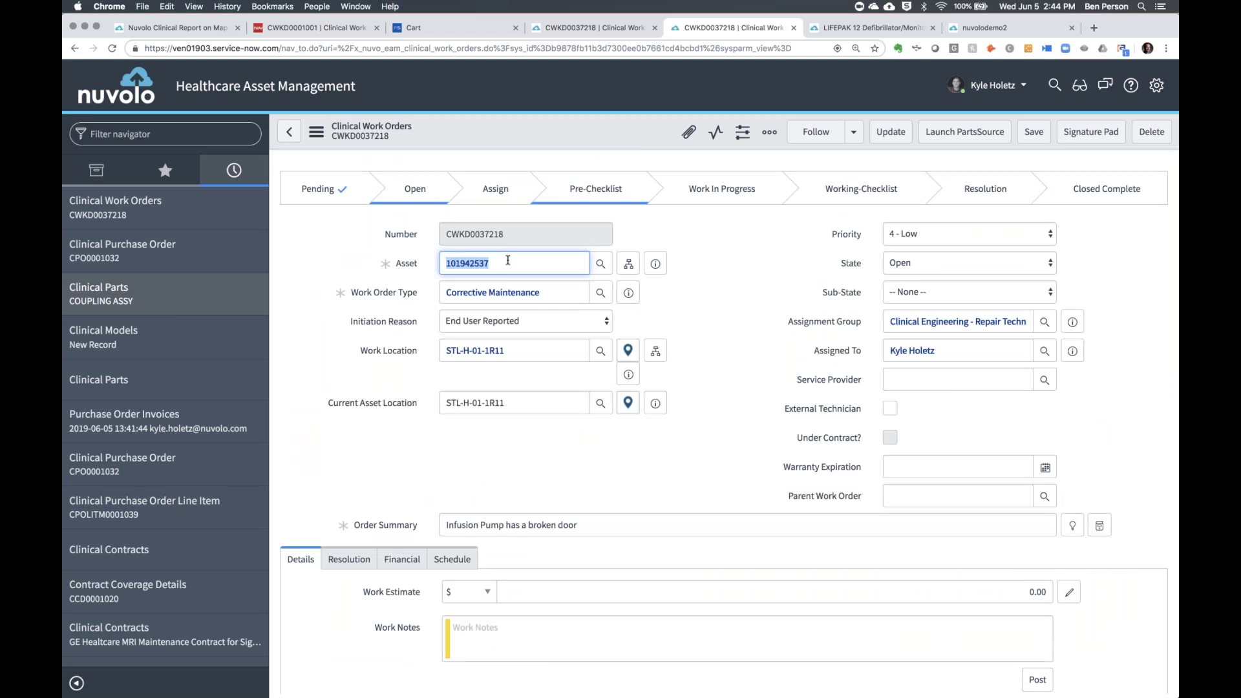
# - View the GE Healthcare Service Shop through the work order's GE Healthcare parts ordering link, and go back to the work order
pyautogui.scroll(-15, 508, 260)
pyautogui.scroll(-2, 517, 415)
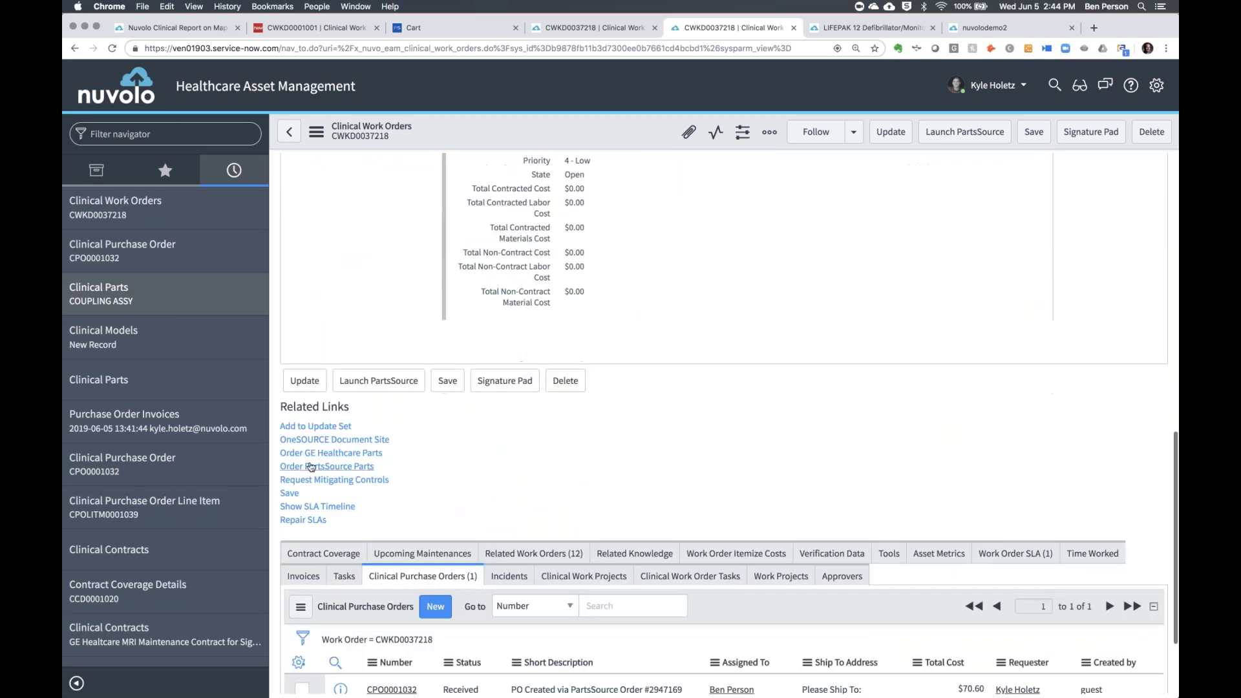
pyautogui.click(349, 453)
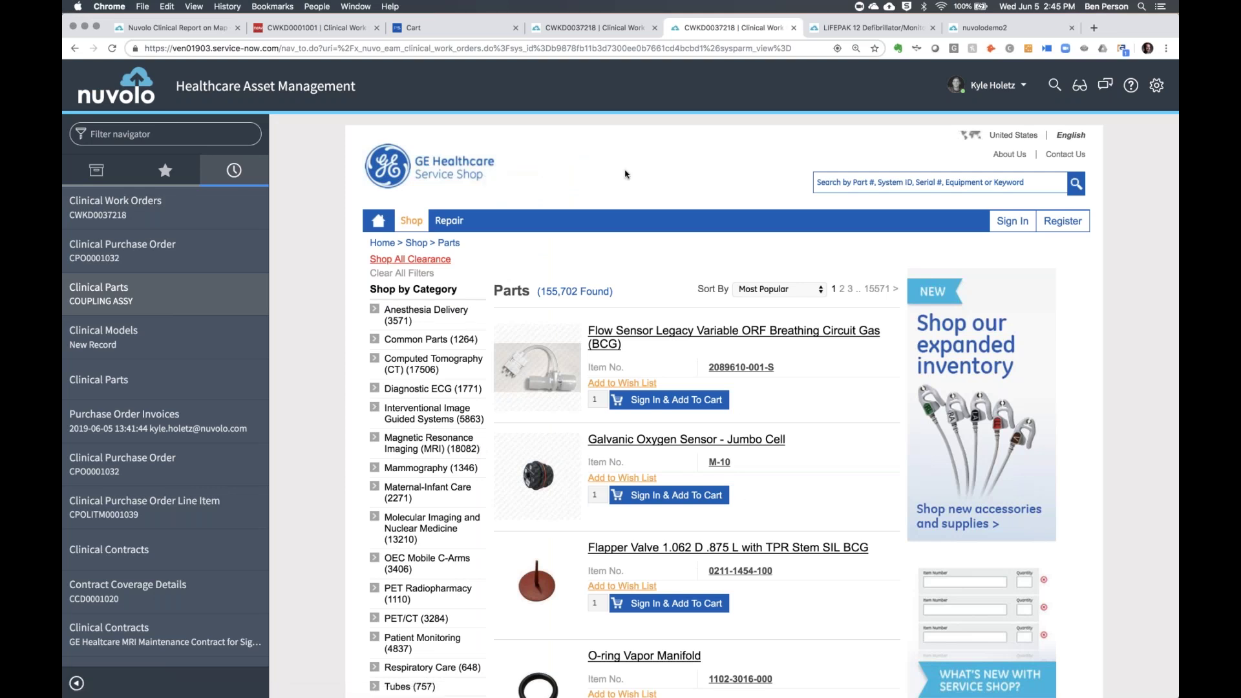
pyautogui.click(73, 49)
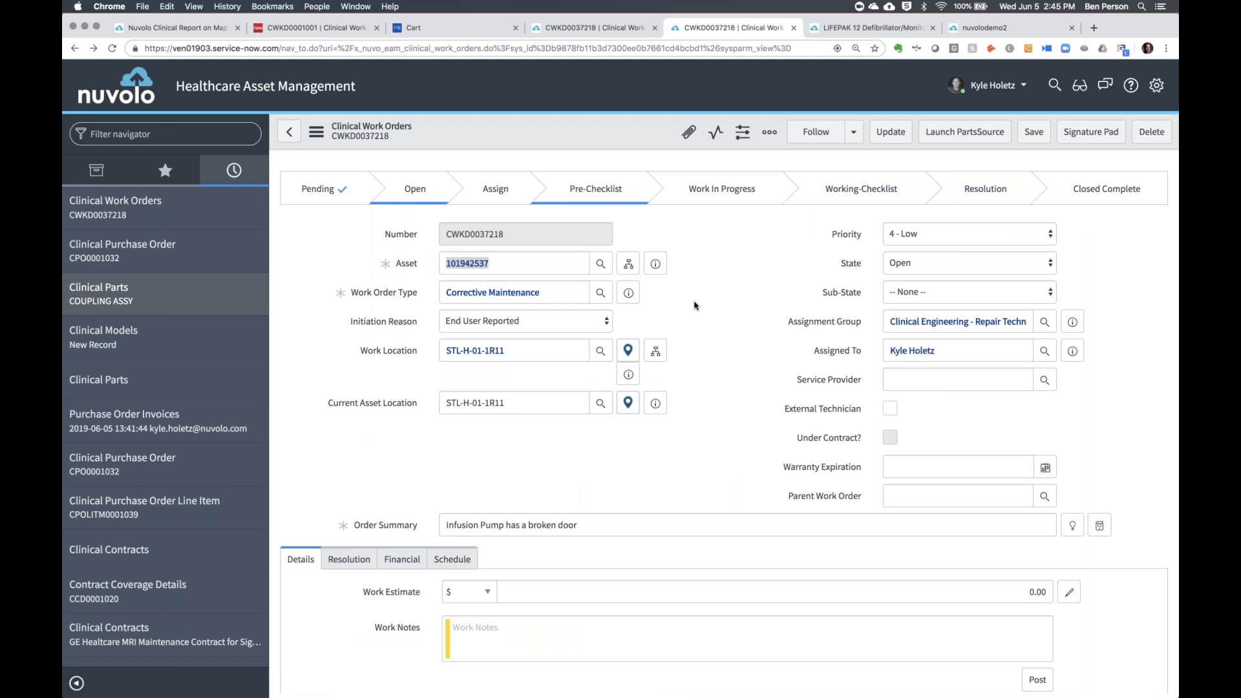
pyautogui.click(998, 27)
pyautogui.click(840, 27)
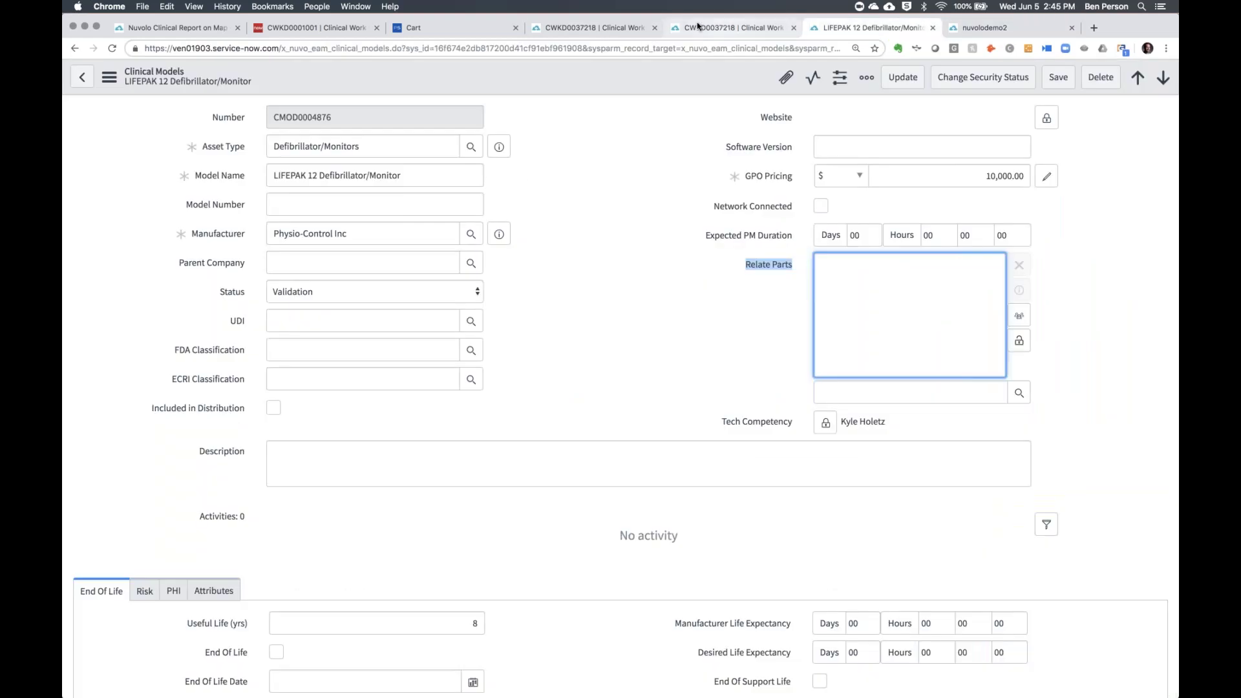
pyautogui.click(686, 27)
# - Open the homepage, switch it to the Parts Management Dashboard, and collapse the navigator
pyautogui.click(100, 163)
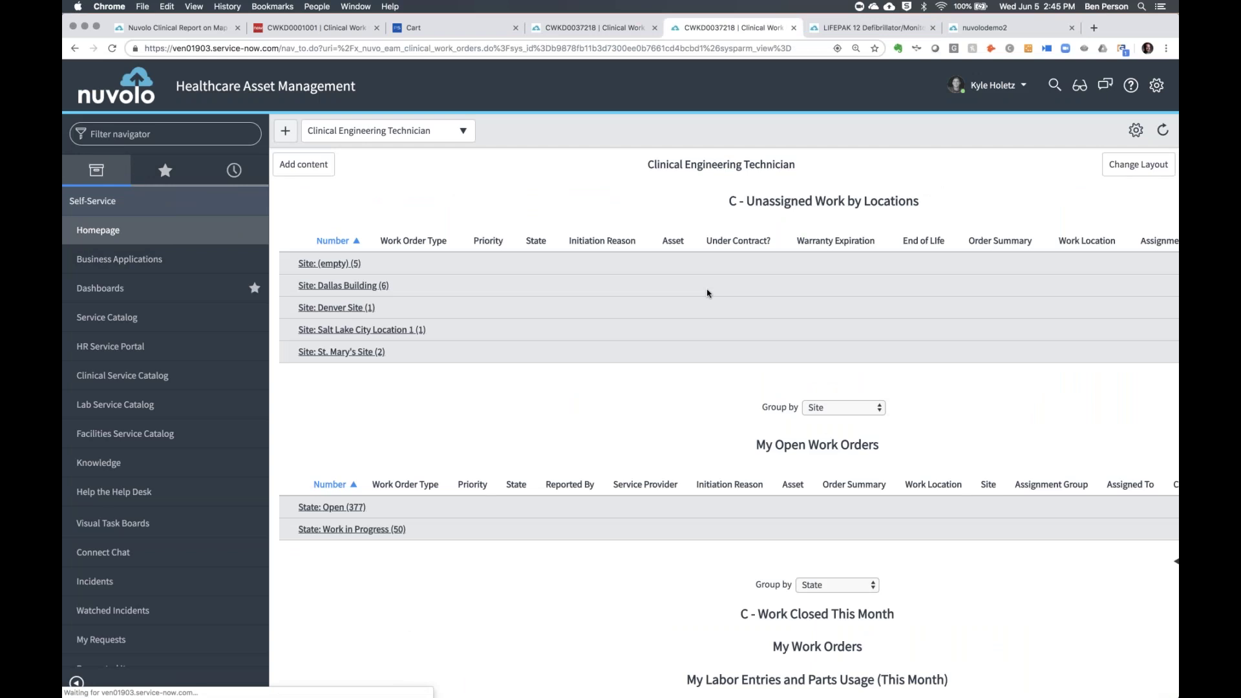
pyautogui.click(454, 138)
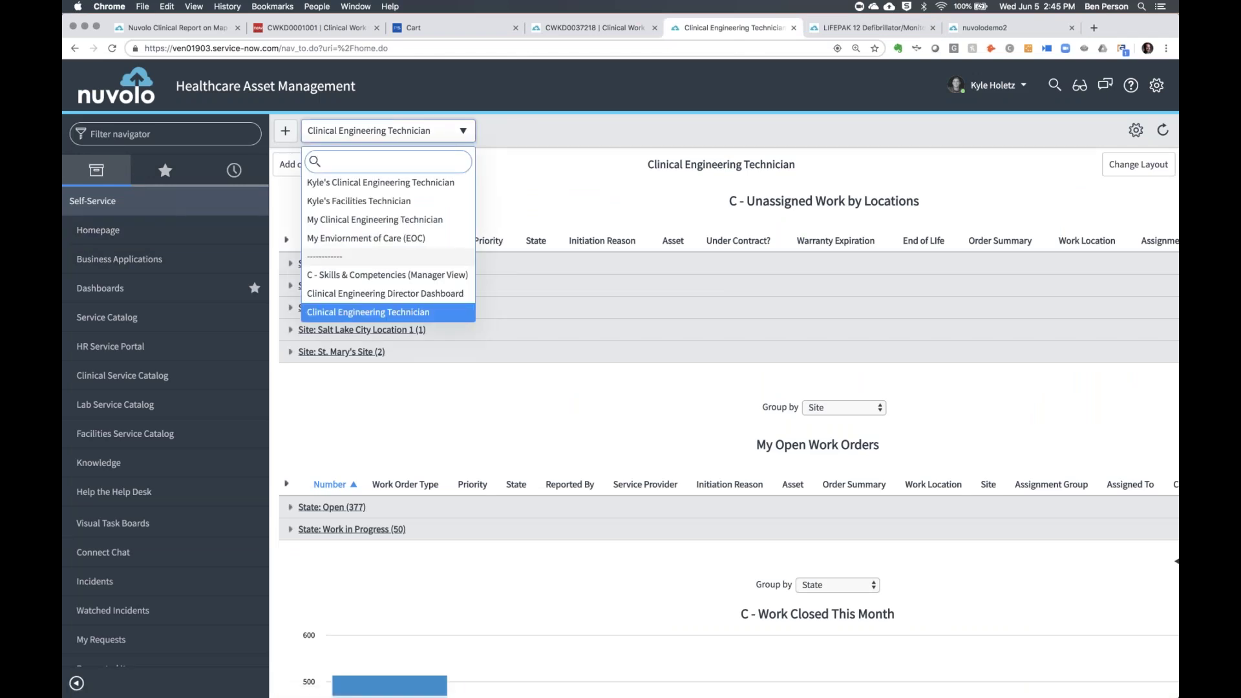
pyautogui.write('pa')
pyautogui.press('Down')
pyautogui.press('Down')
pyautogui.press('Return')
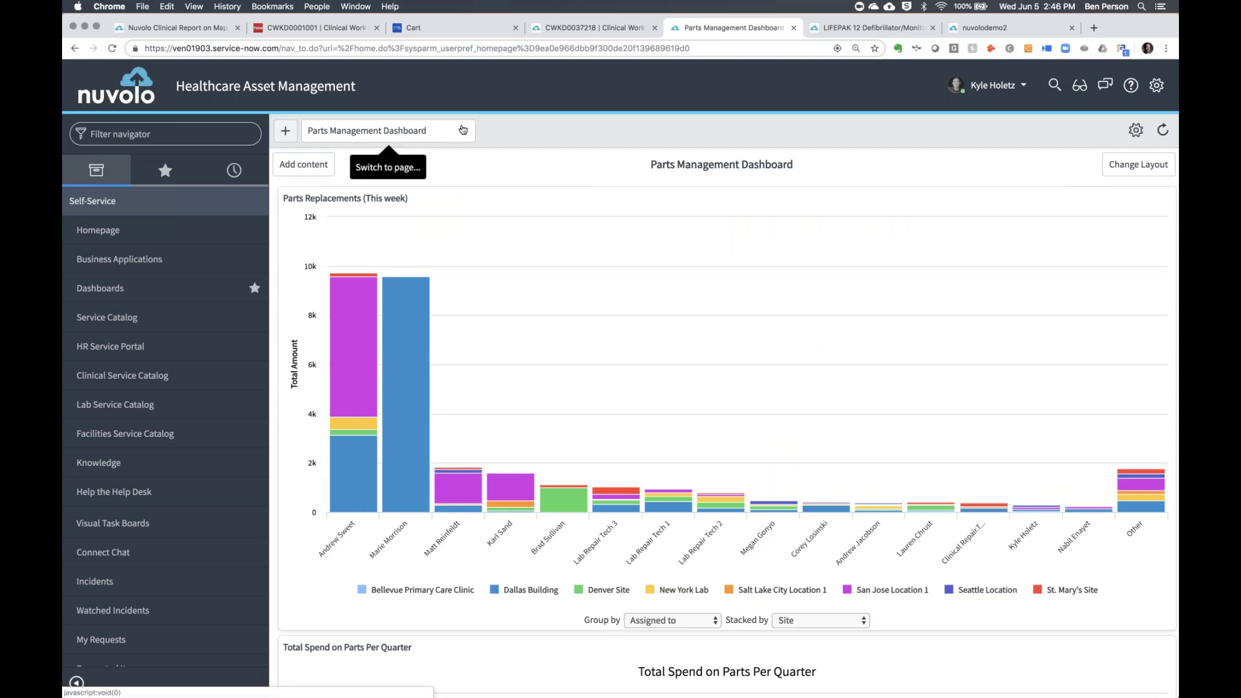
pyautogui.click(77, 682)
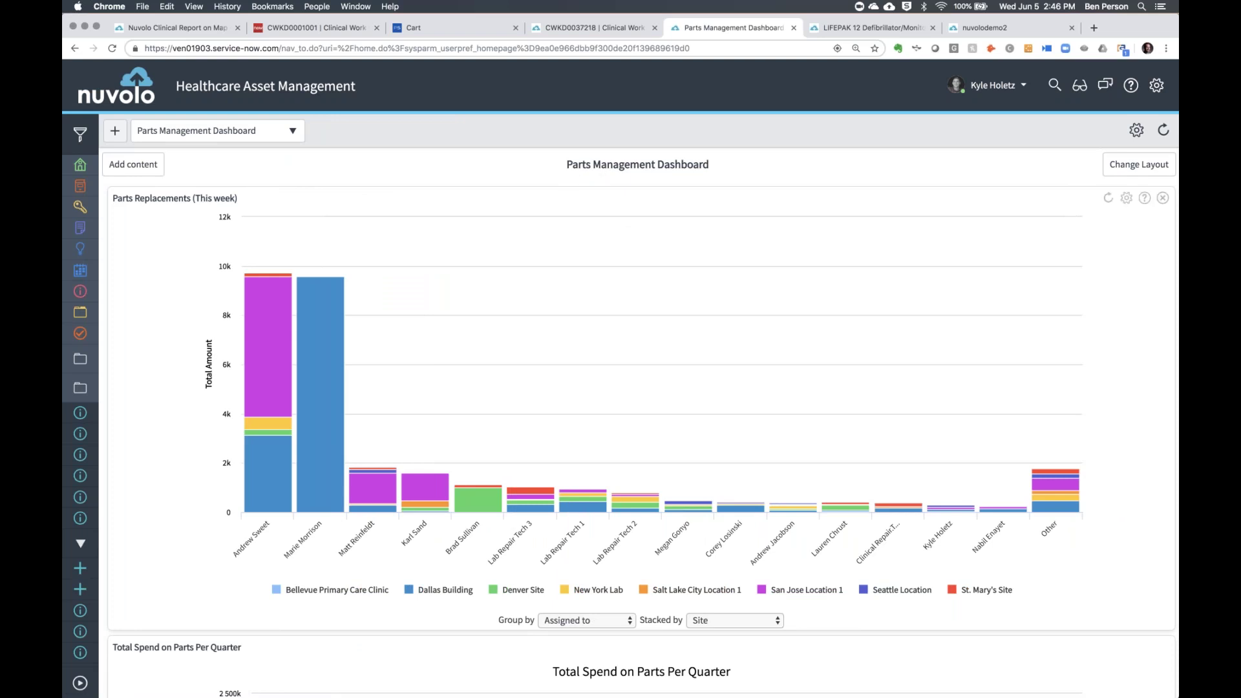
# - Group the Parts Replacements (This week) chart by Owning Department
pyautogui.scroll(-1, 388, 202)
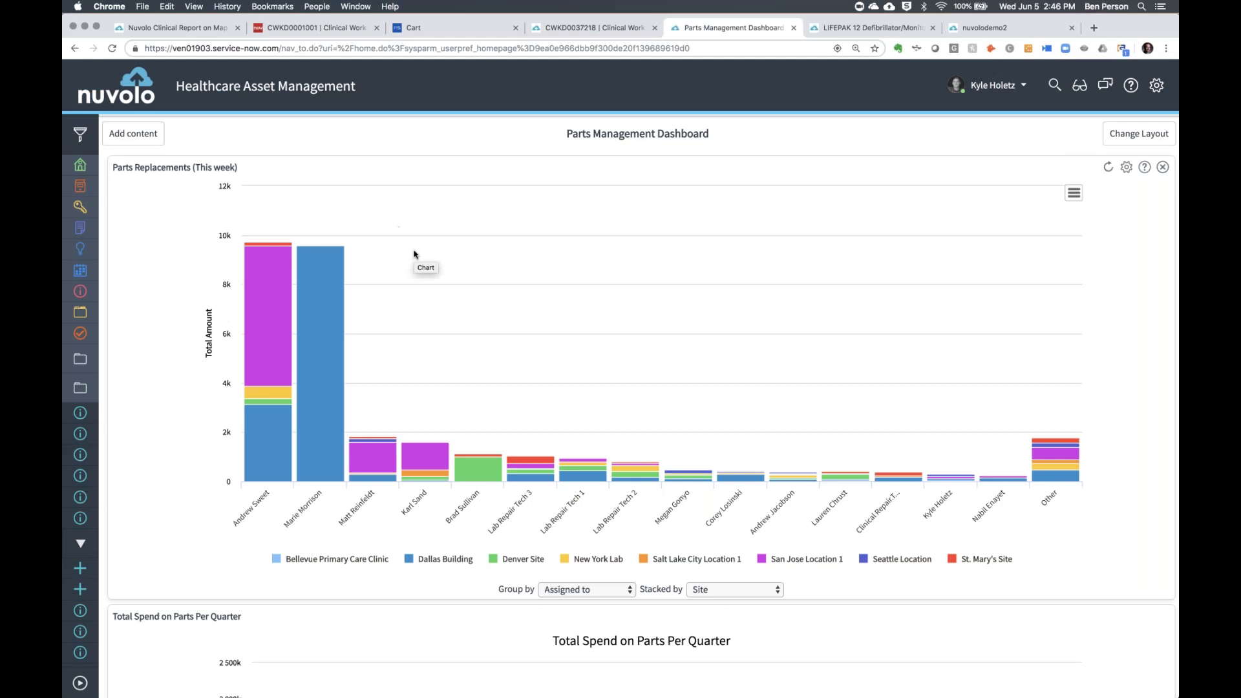
pyautogui.moveTo(317, 387)
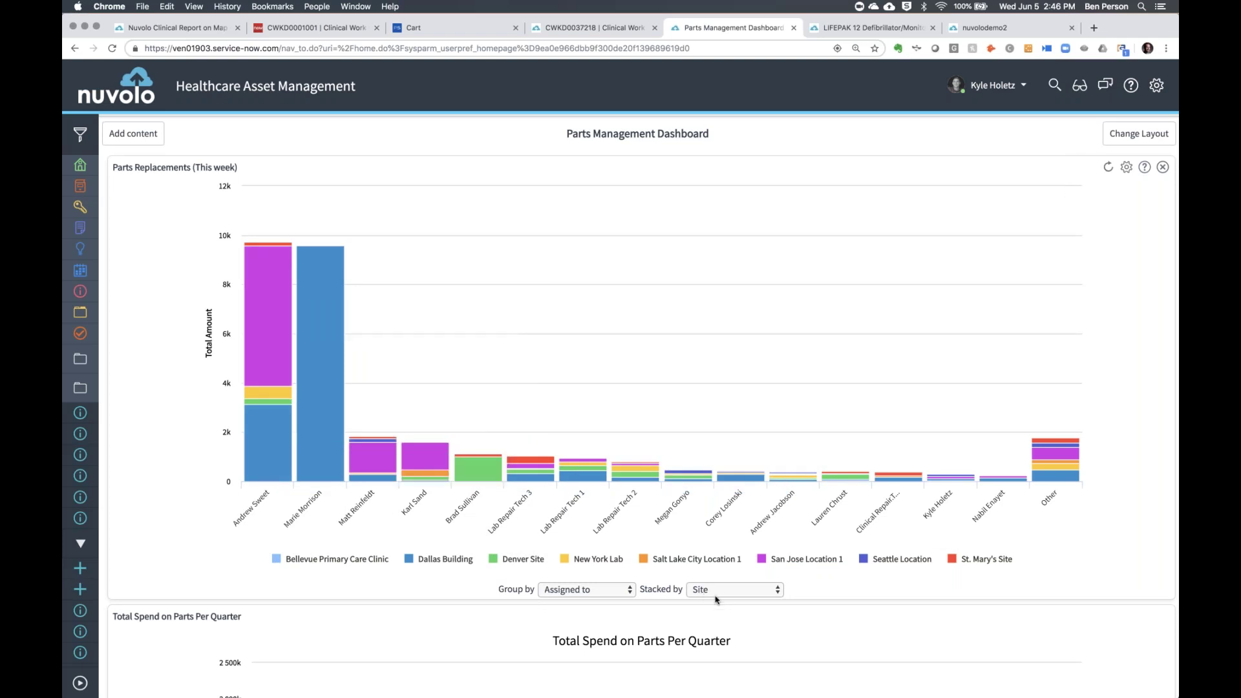
pyautogui.click(605, 596)
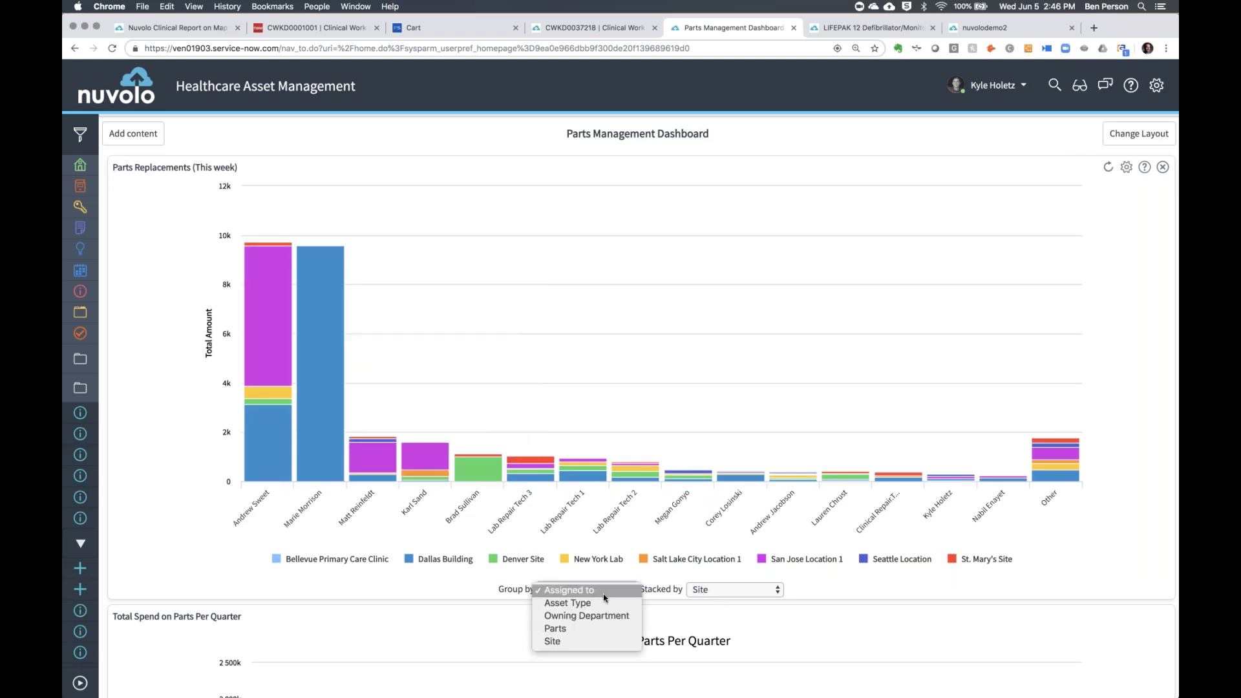
pyautogui.click(596, 616)
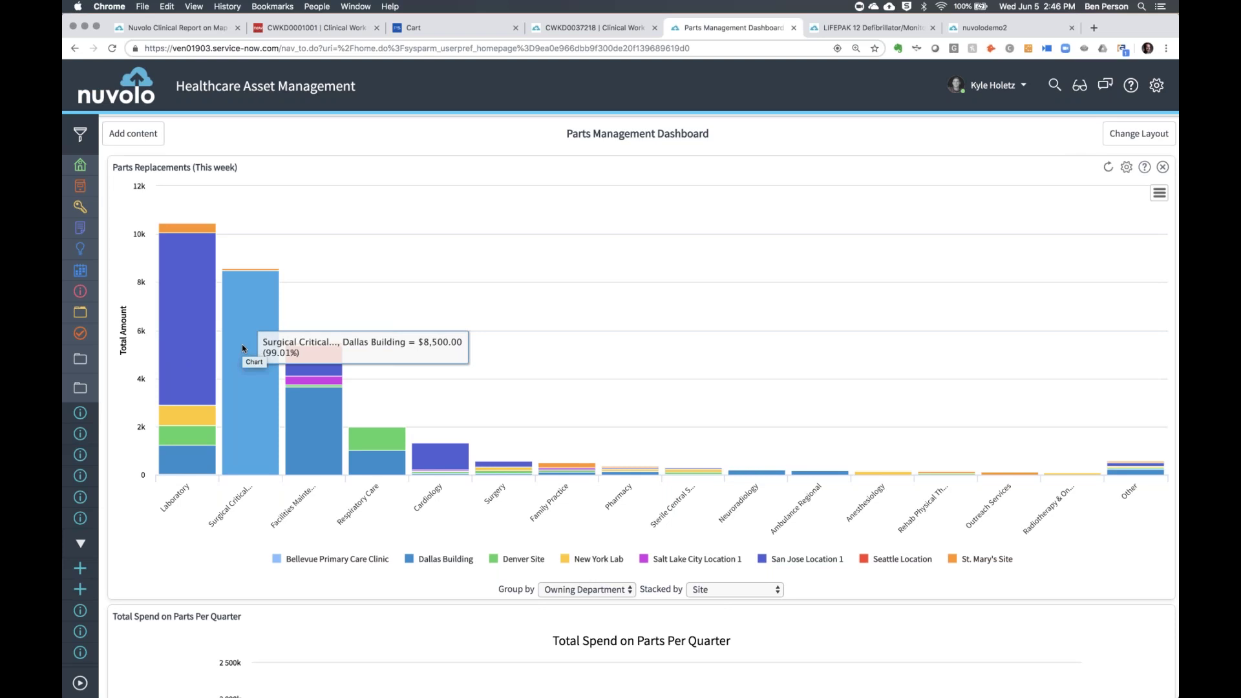
# - Drill into the Dallas Building parts costs for the Surgical Critical Care department, and return to the Parts Management Dashboard
pyautogui.click(247, 392)
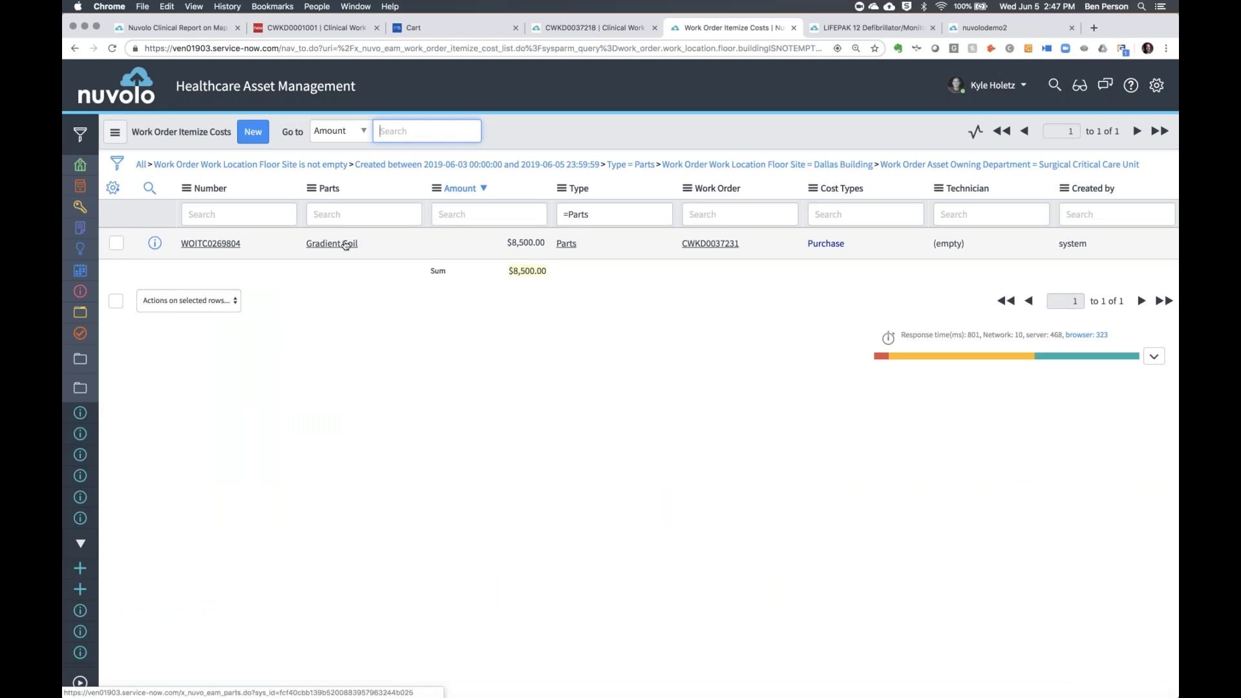
pyautogui.click(80, 164)
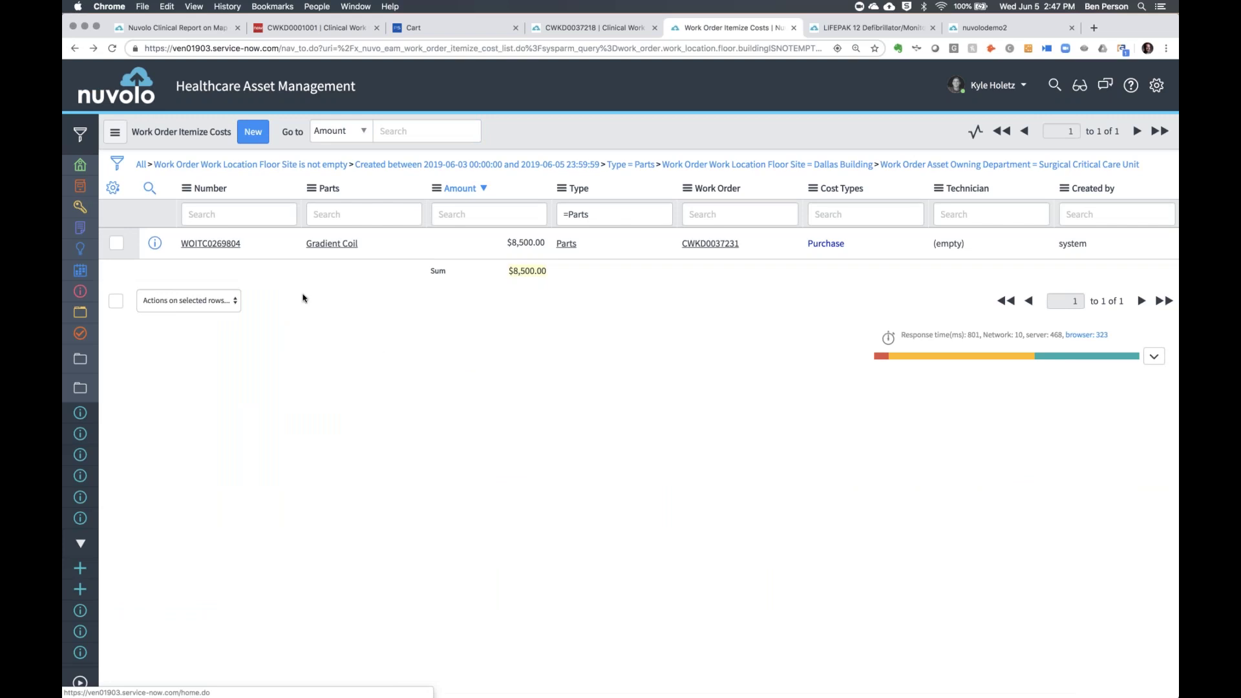
pyautogui.press('super+bracketleft')
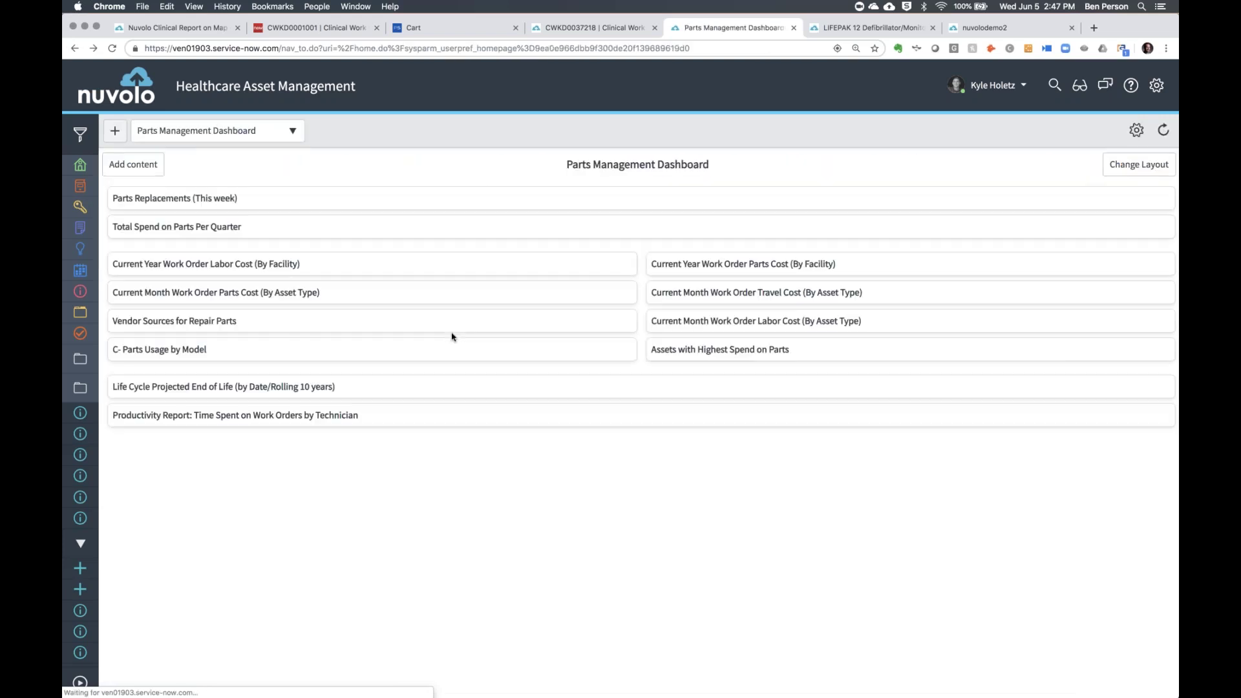
# - Examine the dashboard's quarterly total spend on parts and the current year work order labor and parts costs by facility
pyautogui.scroll(-3, 452, 336)
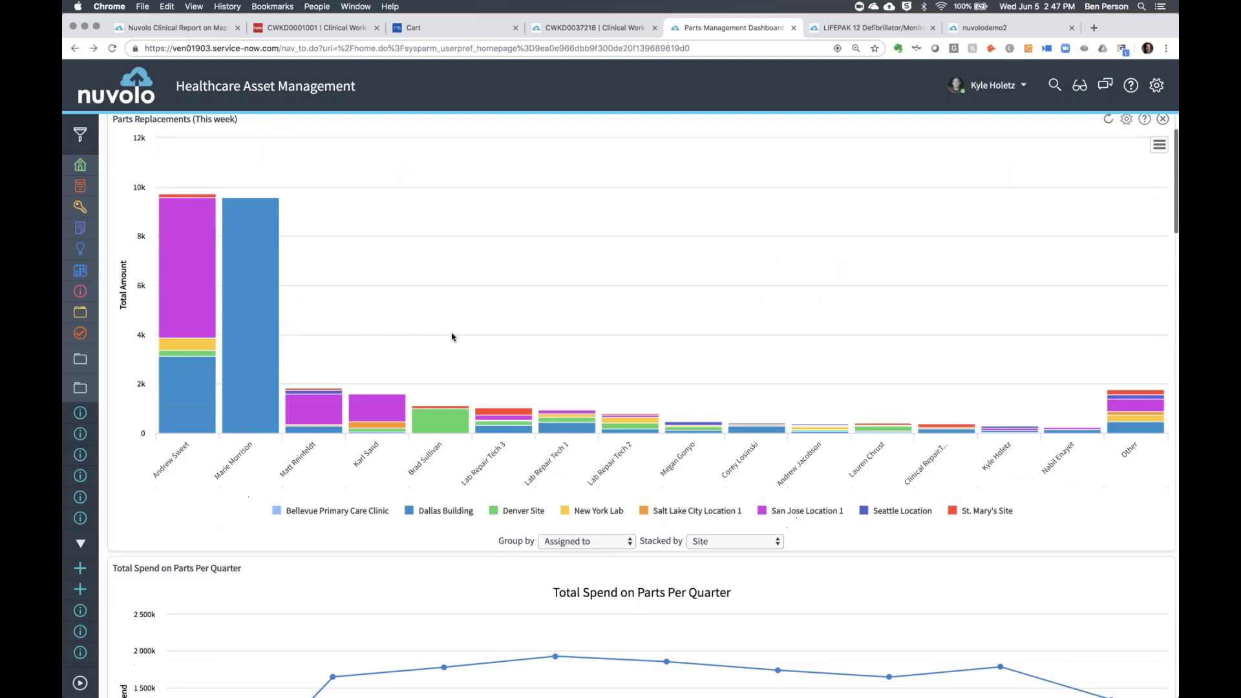
pyautogui.scroll(-3, 452, 336)
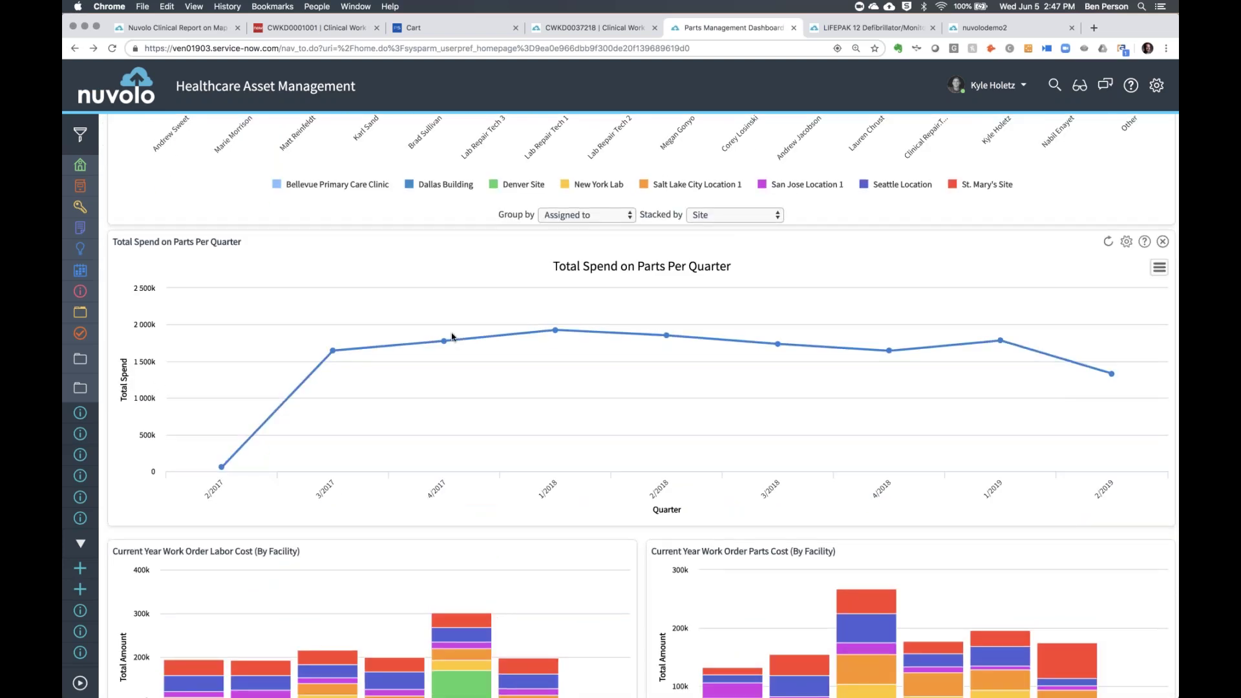
pyautogui.scroll(-1, 451, 337)
pyautogui.moveTo(331, 331)
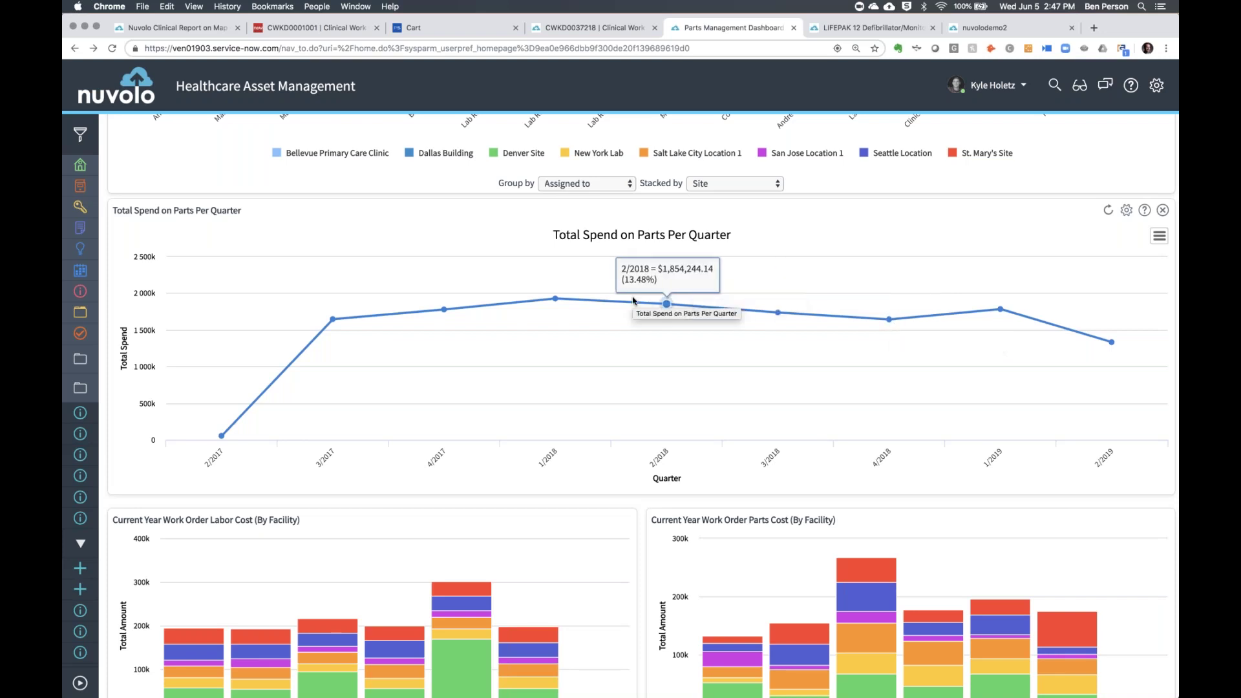
pyautogui.scroll(-1, 633, 301)
pyautogui.scroll(-5, 632, 300)
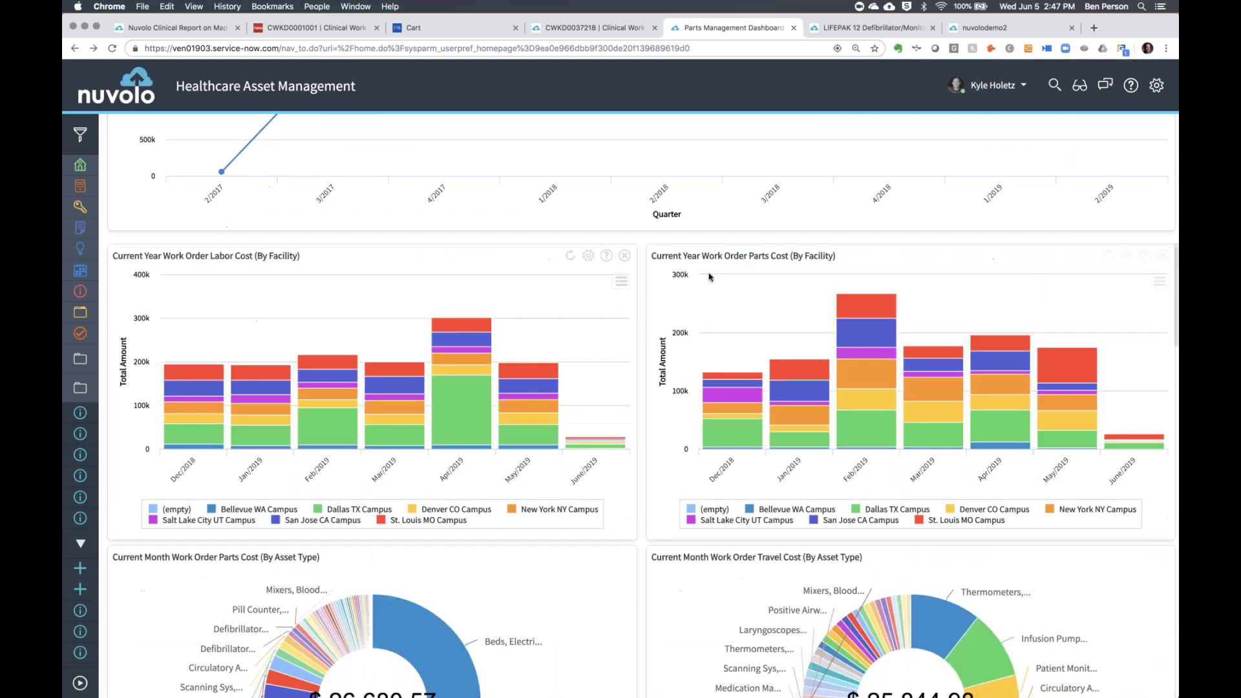
pyautogui.scroll(-1, 709, 277)
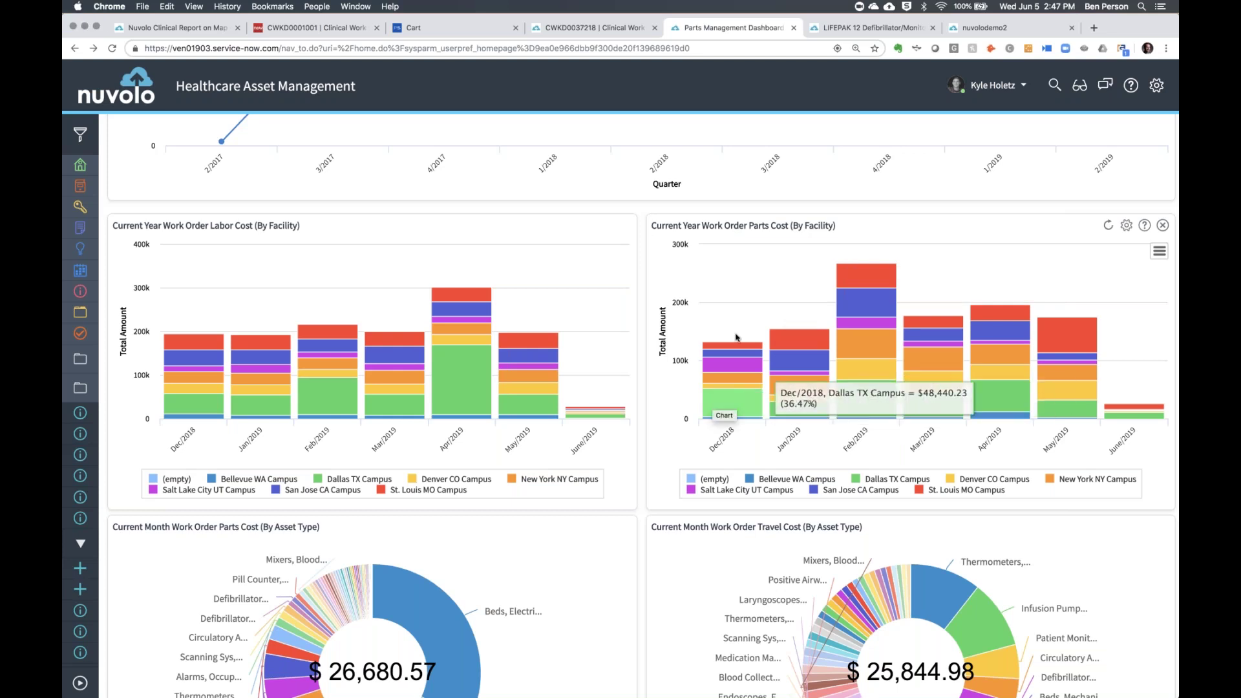
pyautogui.scroll(4, 737, 336)
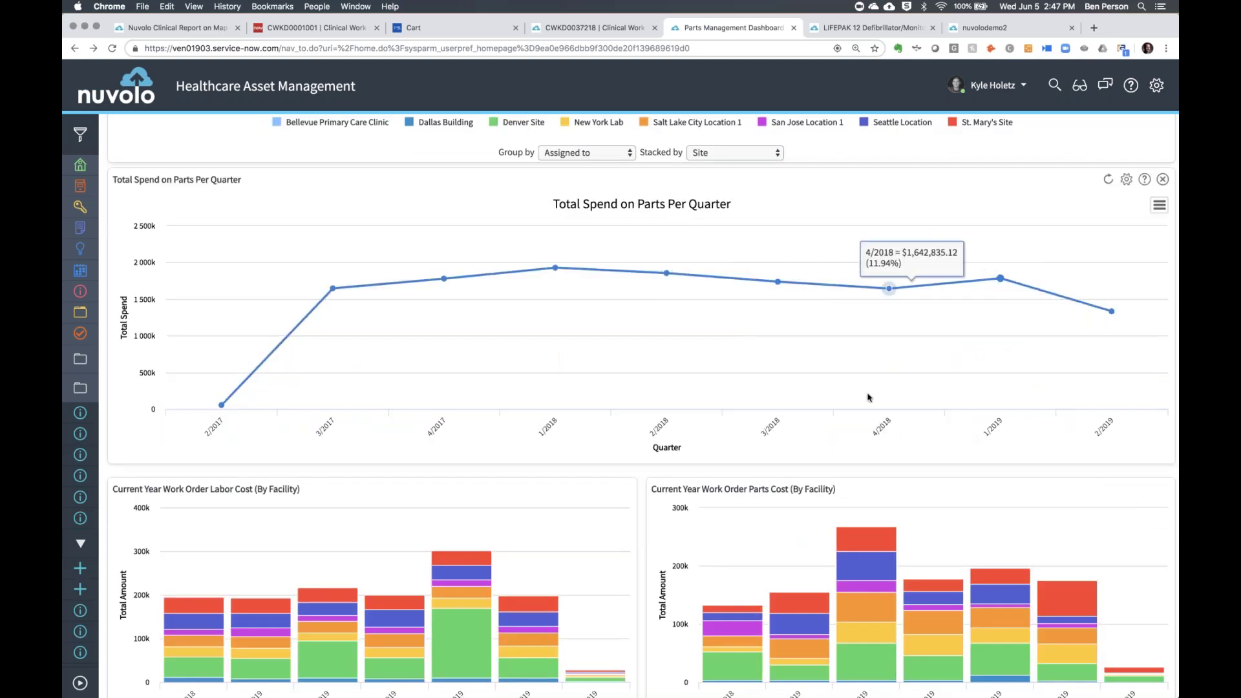
pyautogui.scroll(-4, 870, 397)
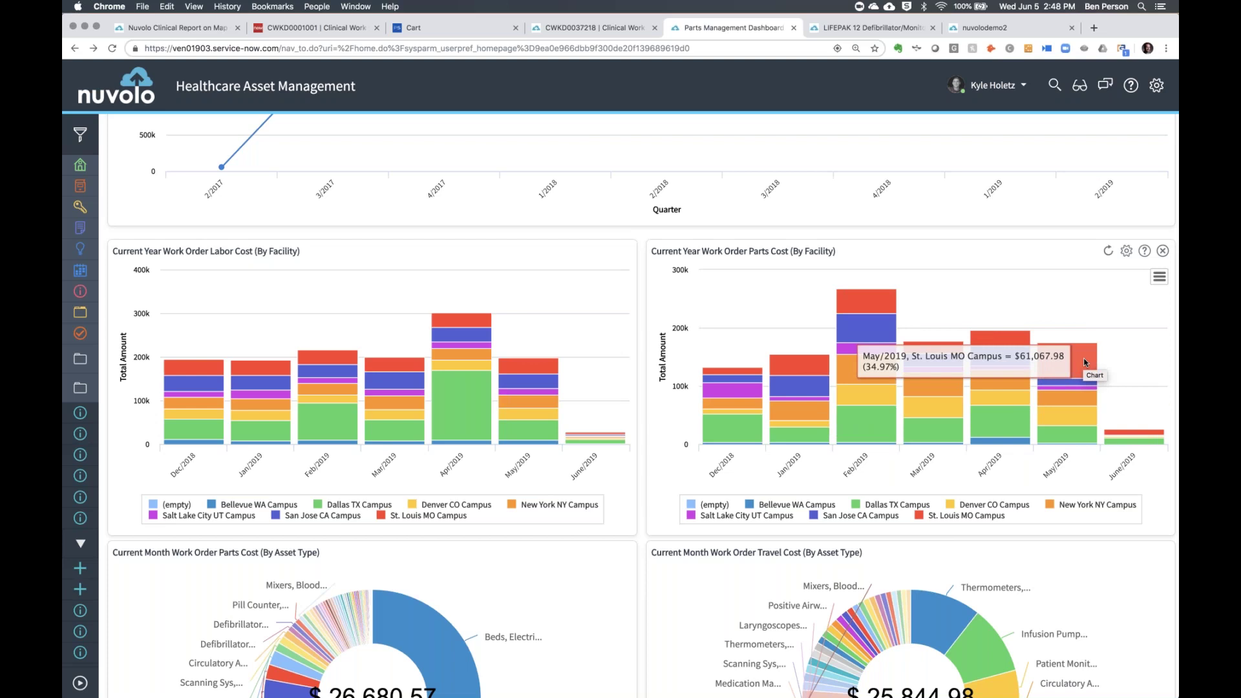
# - Examine the current month work order parts cost by asset type, including the electric beds share, and the neighbouring vendor sources chart
pyautogui.scroll(-3, 1085, 362)
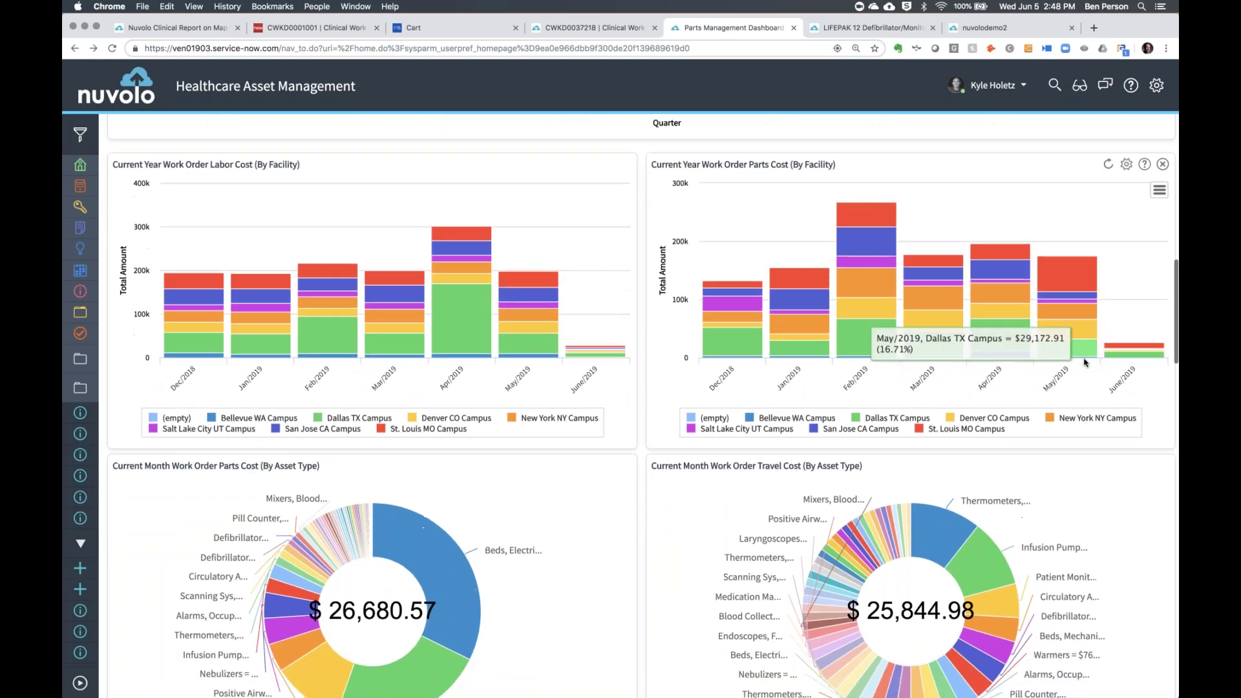
pyautogui.scroll(-1, 1085, 363)
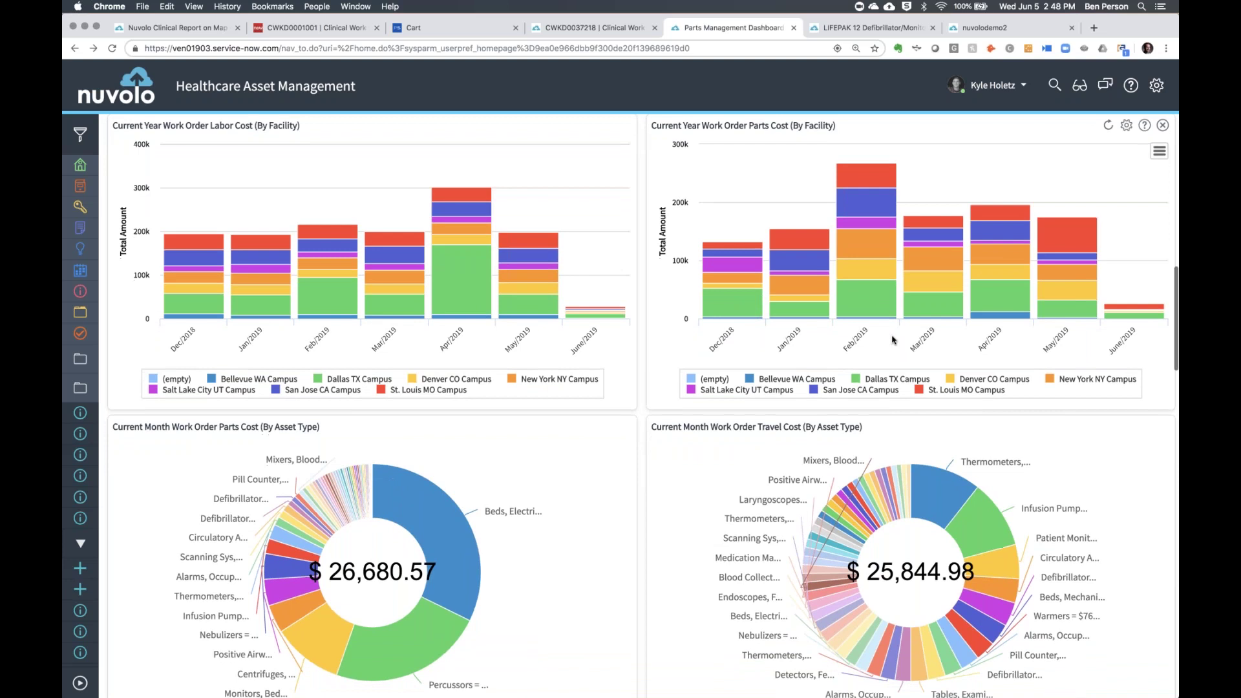
pyautogui.scroll(-7, 892, 339)
pyautogui.scroll(-1, 892, 339)
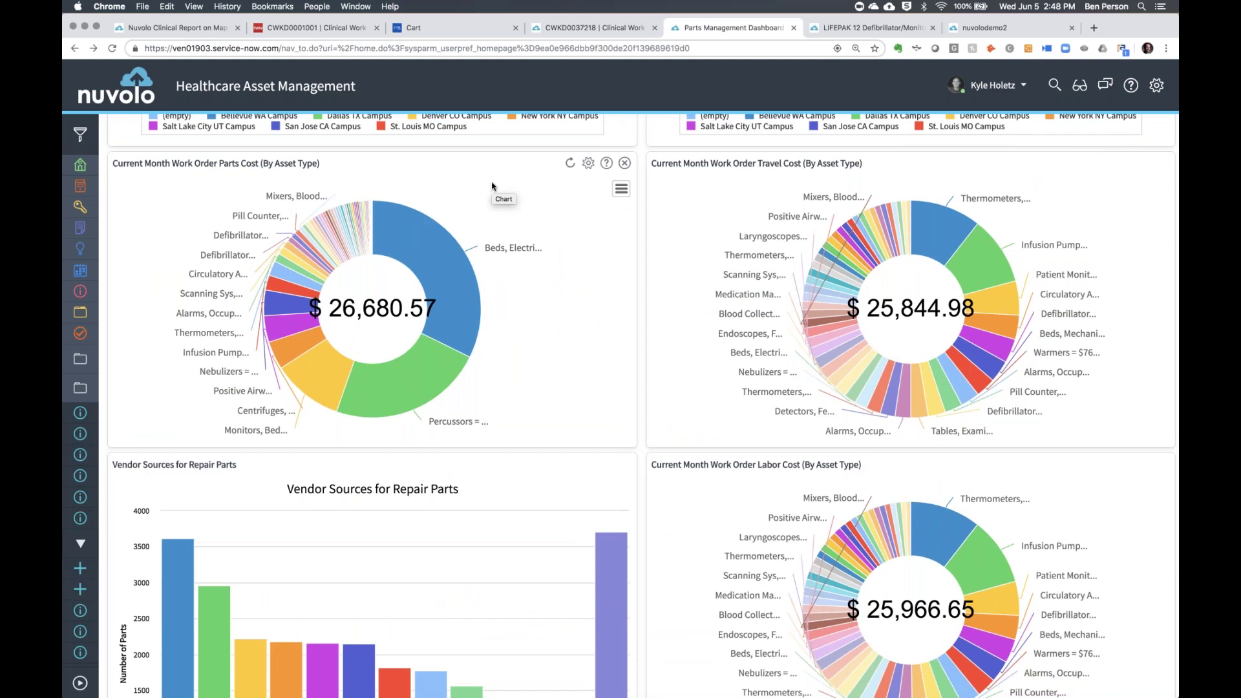
pyautogui.moveTo(437, 255)
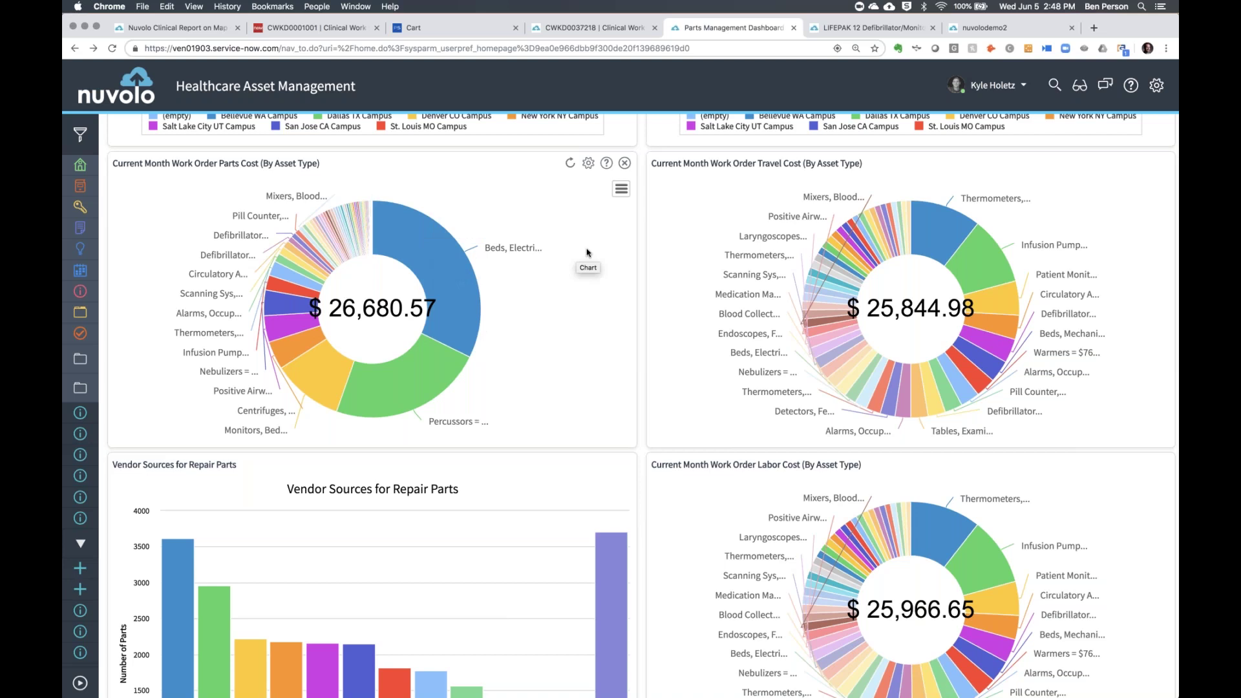
pyautogui.scroll(-1, 587, 252)
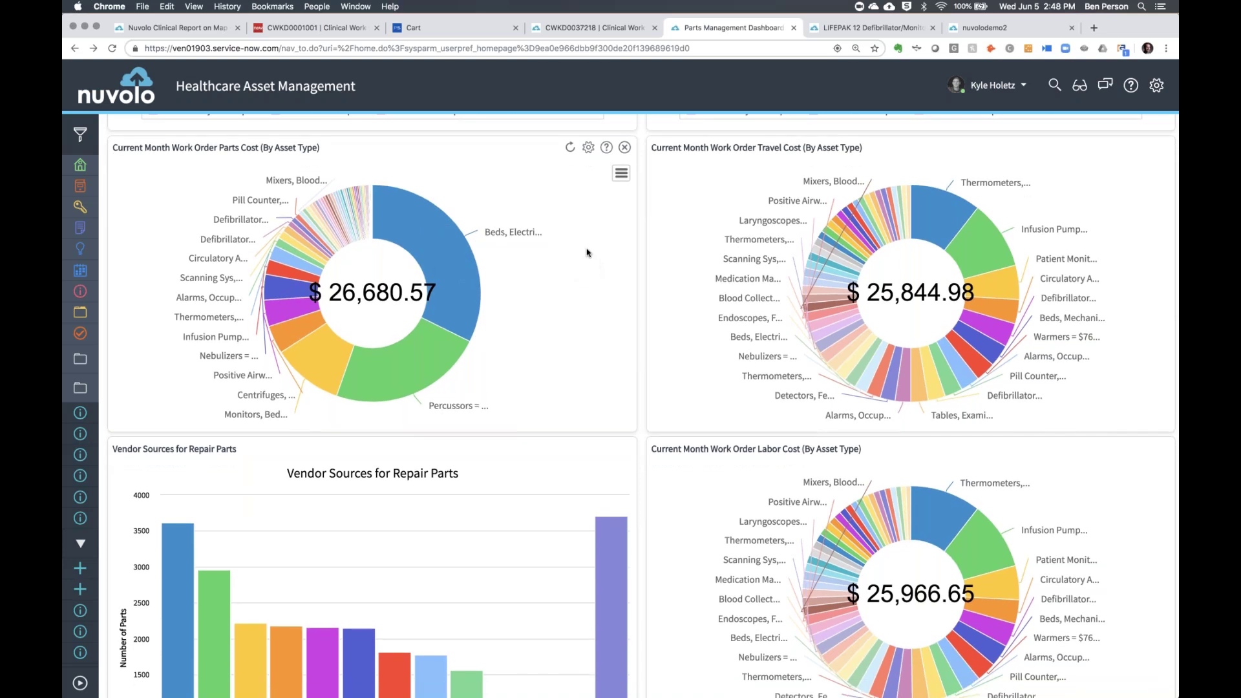
pyautogui.scroll(-1, 587, 256)
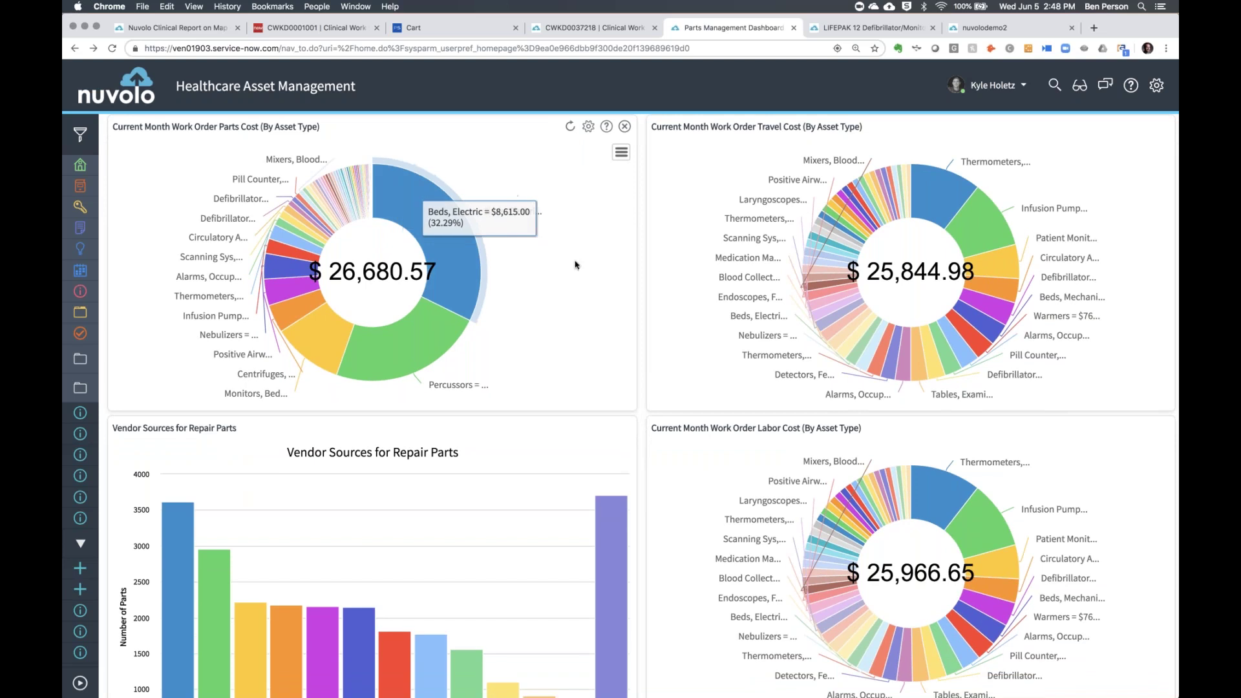
# - Drill into the current month work order parts costs for electric beds, and return to the Parts Management Dashboard
pyautogui.scroll(-2, 575, 264)
pyautogui.scroll(5, 574, 264)
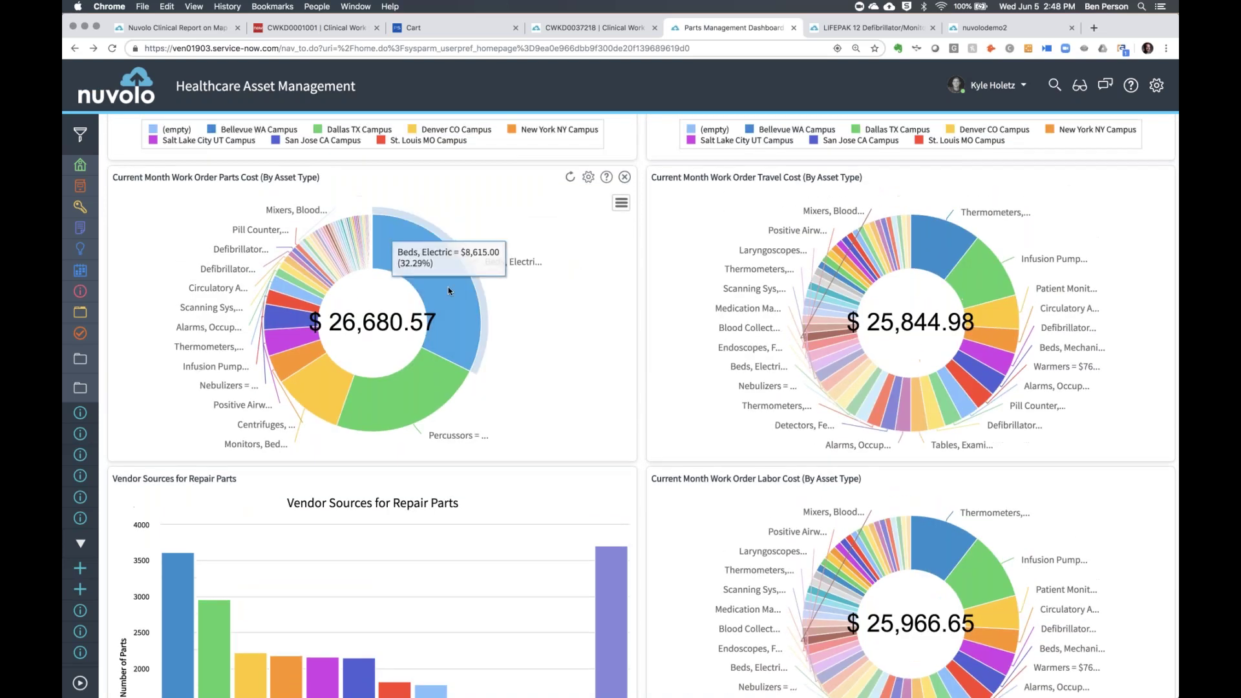
pyautogui.click(449, 291)
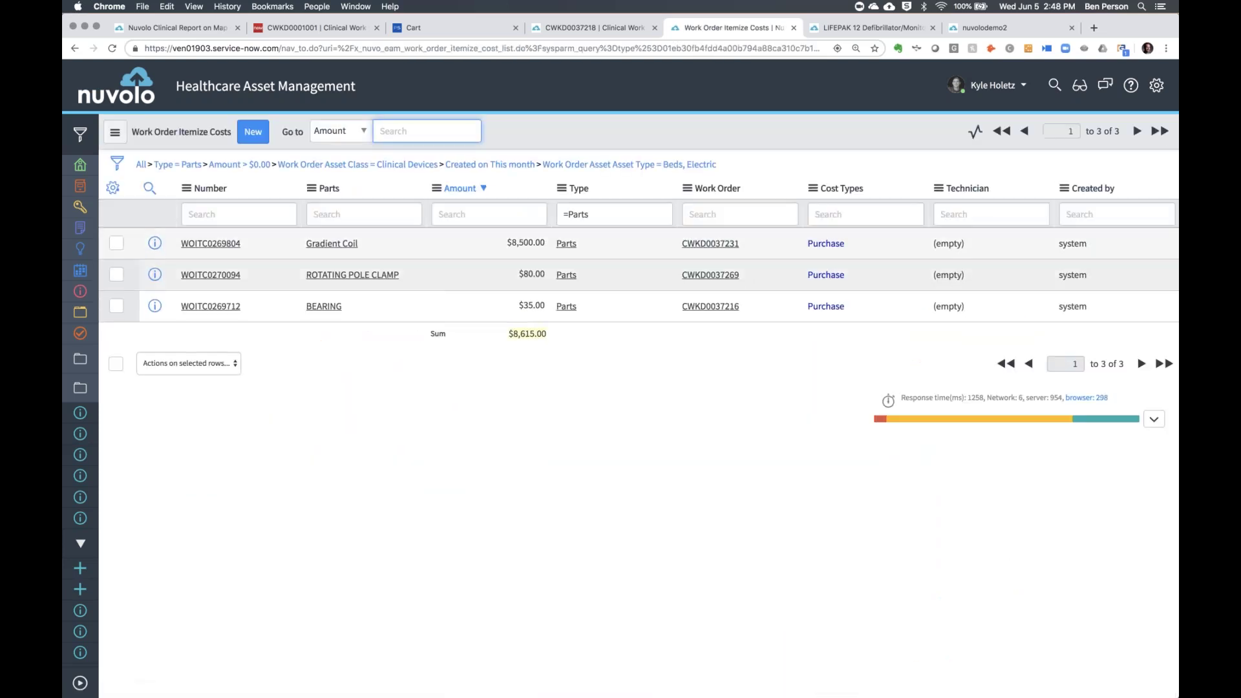
pyautogui.click(74, 48)
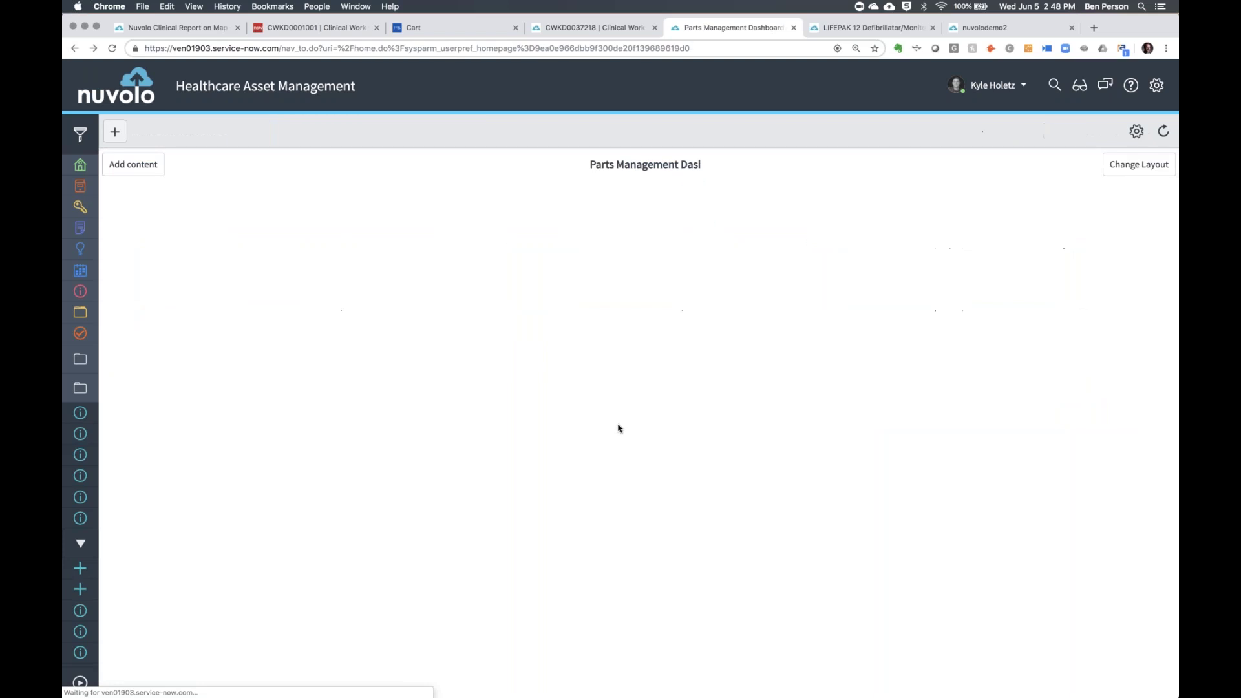
# - Examine the Vendor Sources for Repair Parts chart, comparing the number of parts supplied by vendors such as Carefusion and Welch Allyn
pyautogui.scroll(-10, 618, 427)
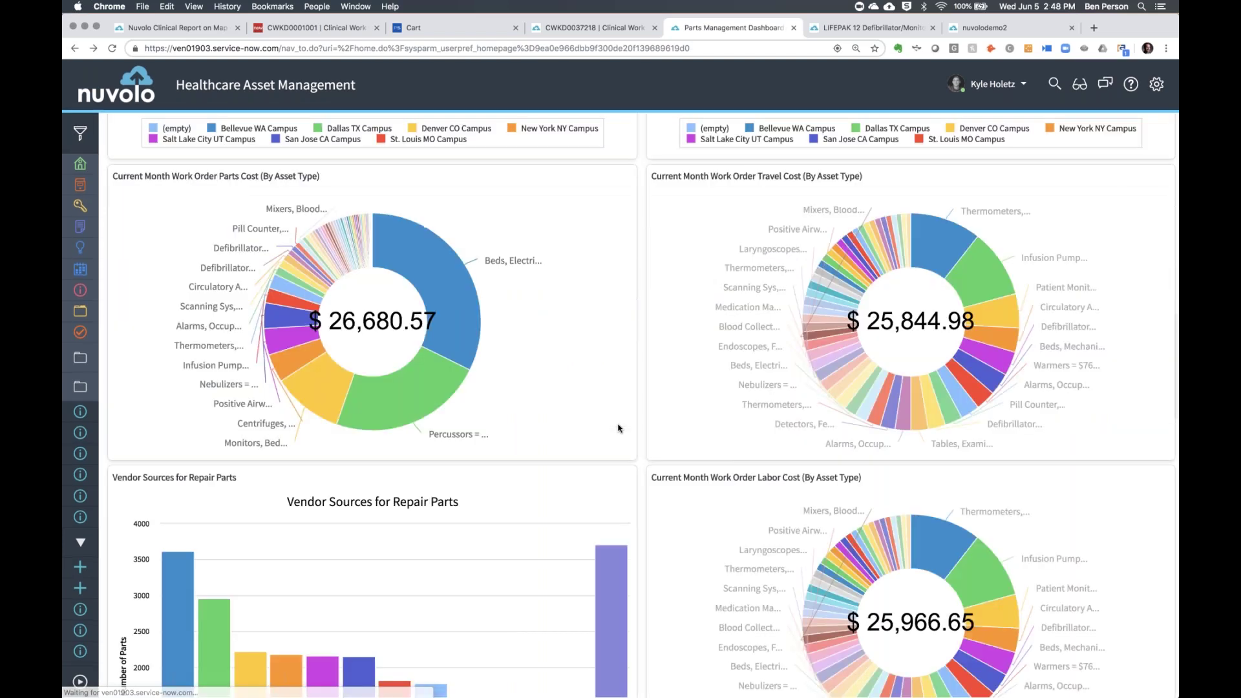
pyautogui.scroll(3, 618, 428)
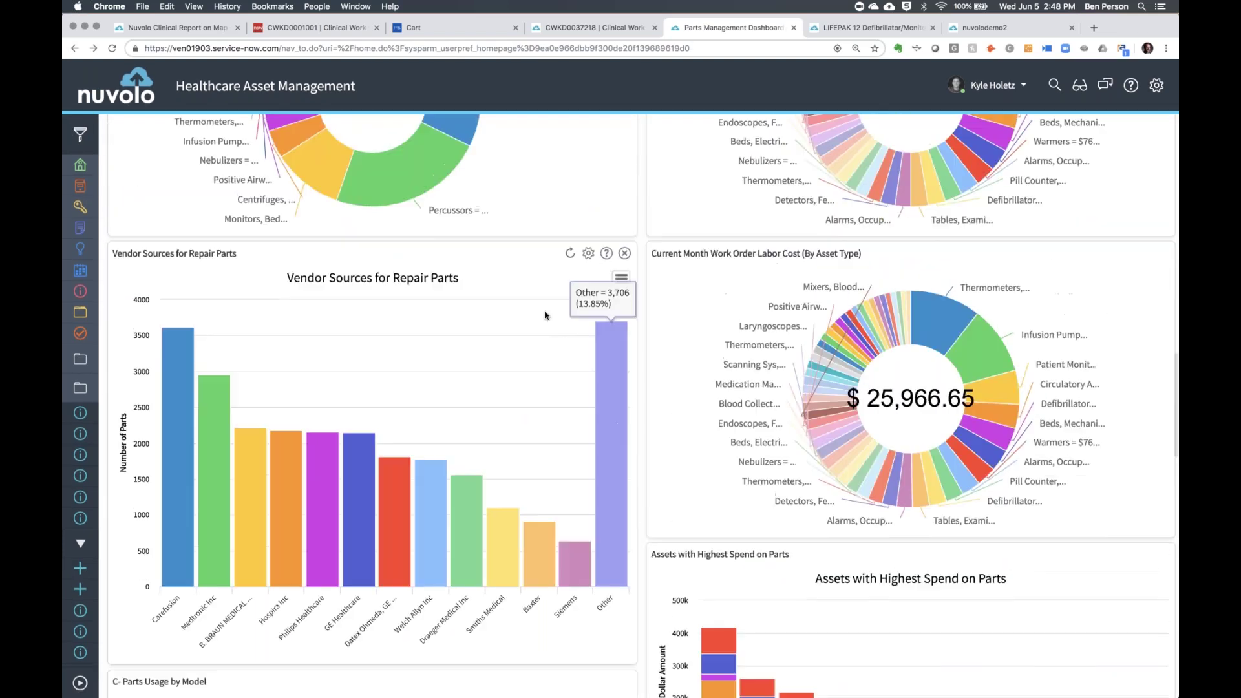
pyautogui.scroll(1, 454, 302)
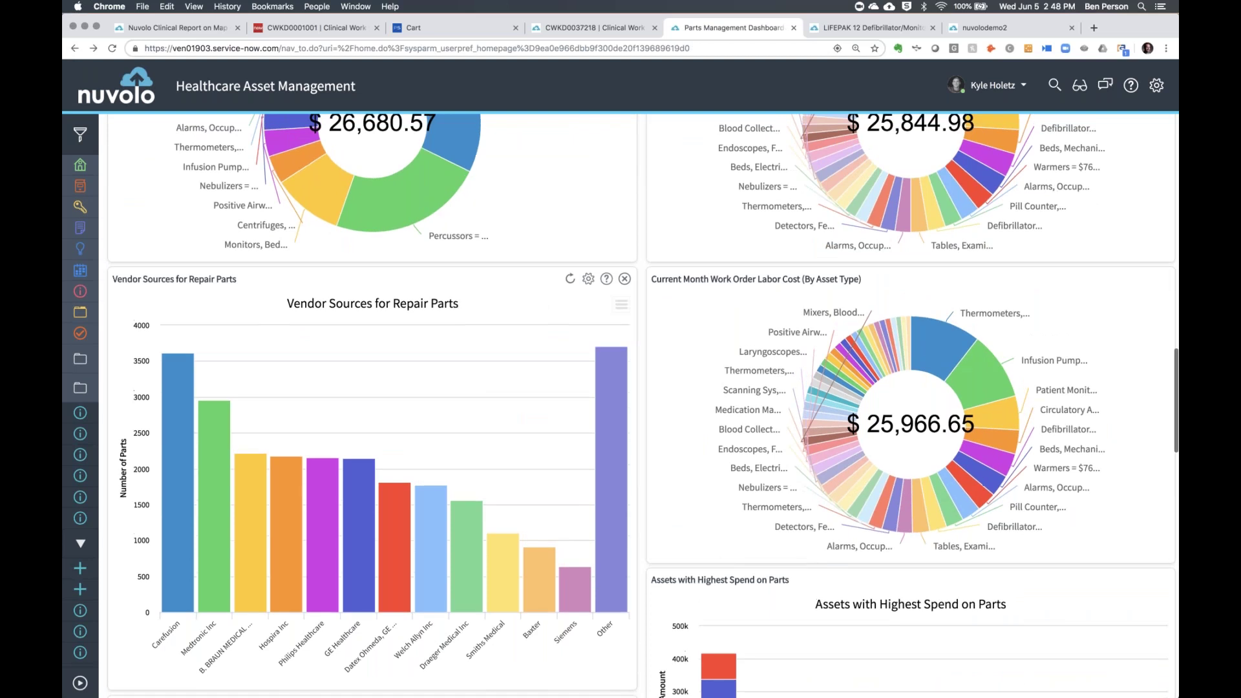
pyautogui.scroll(-1, 453, 303)
pyautogui.scroll(-3, 201, 409)
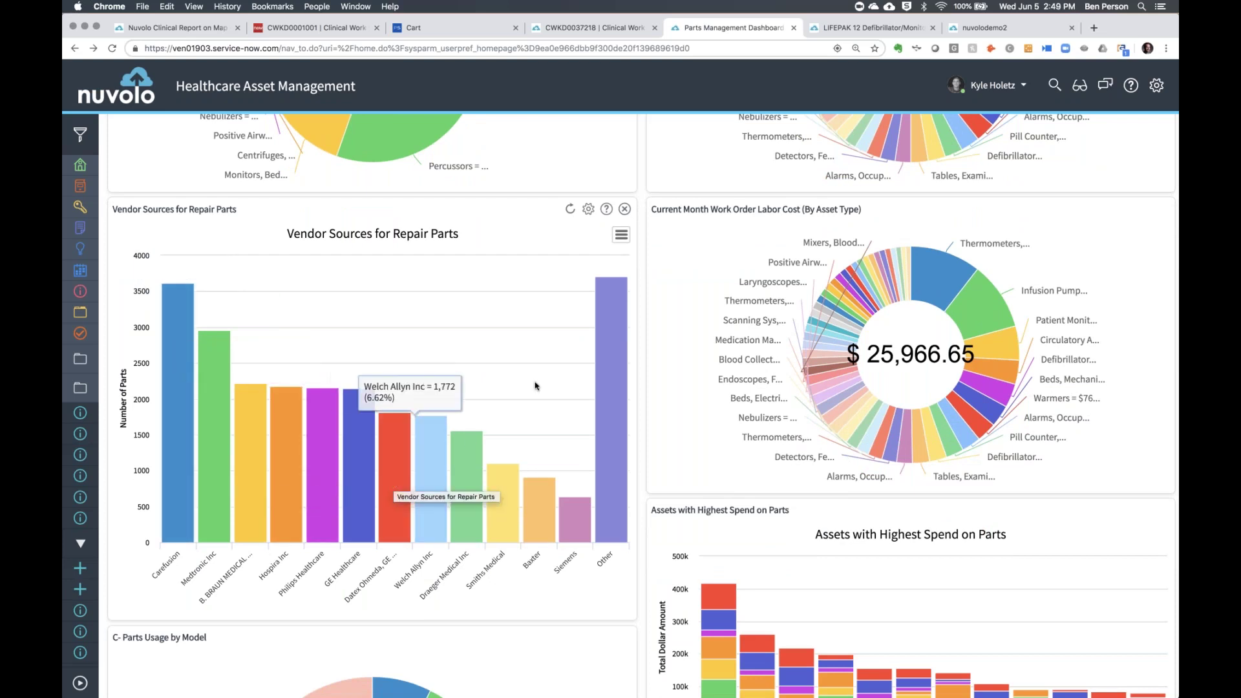
pyautogui.scroll(-2, 539, 354)
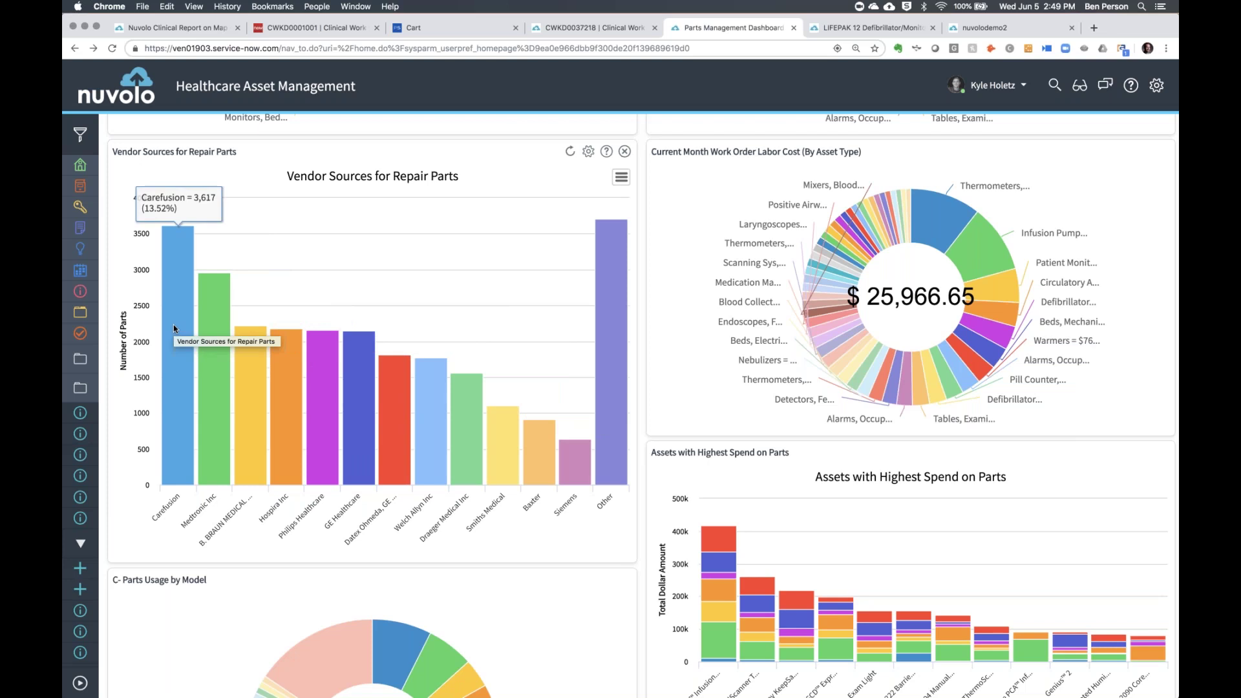
pyautogui.scroll(-2, 506, 265)
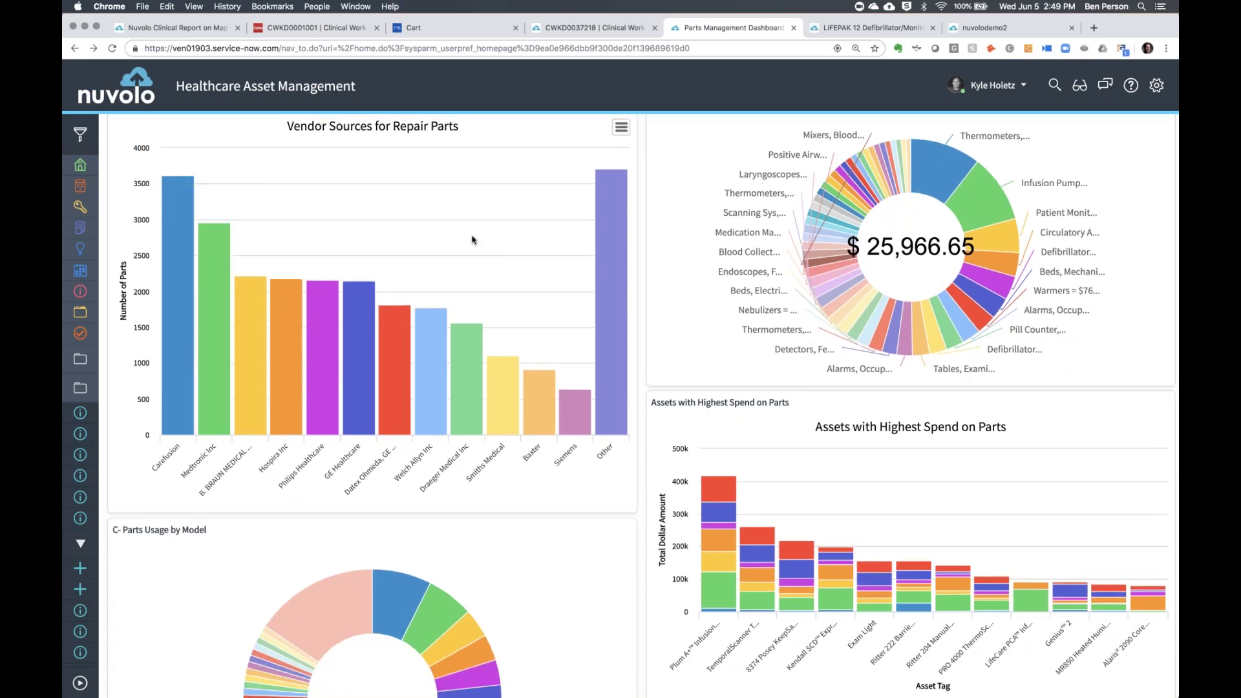
pyautogui.scroll(-2, 471, 240)
pyautogui.scroll(3, 471, 241)
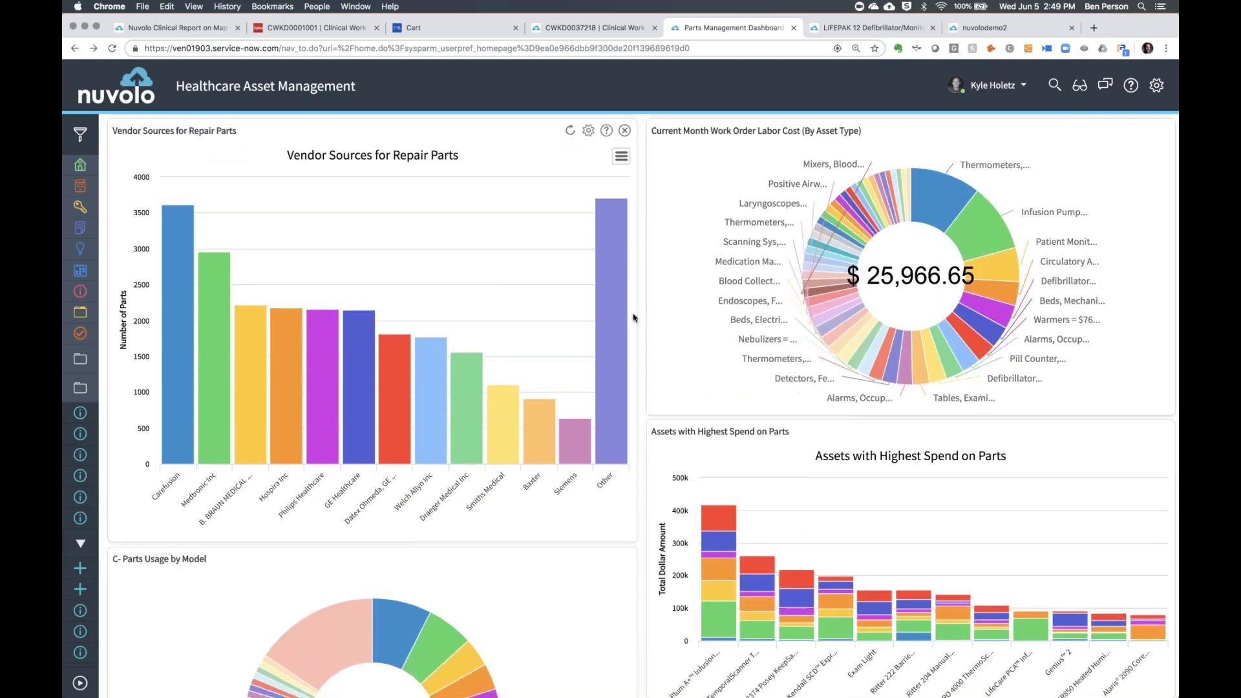
# - Examine the Assets with Highest Spend on Parts chart, checking the Plum A+ infusion spend at each site
pyautogui.scroll(-8, 661, 280)
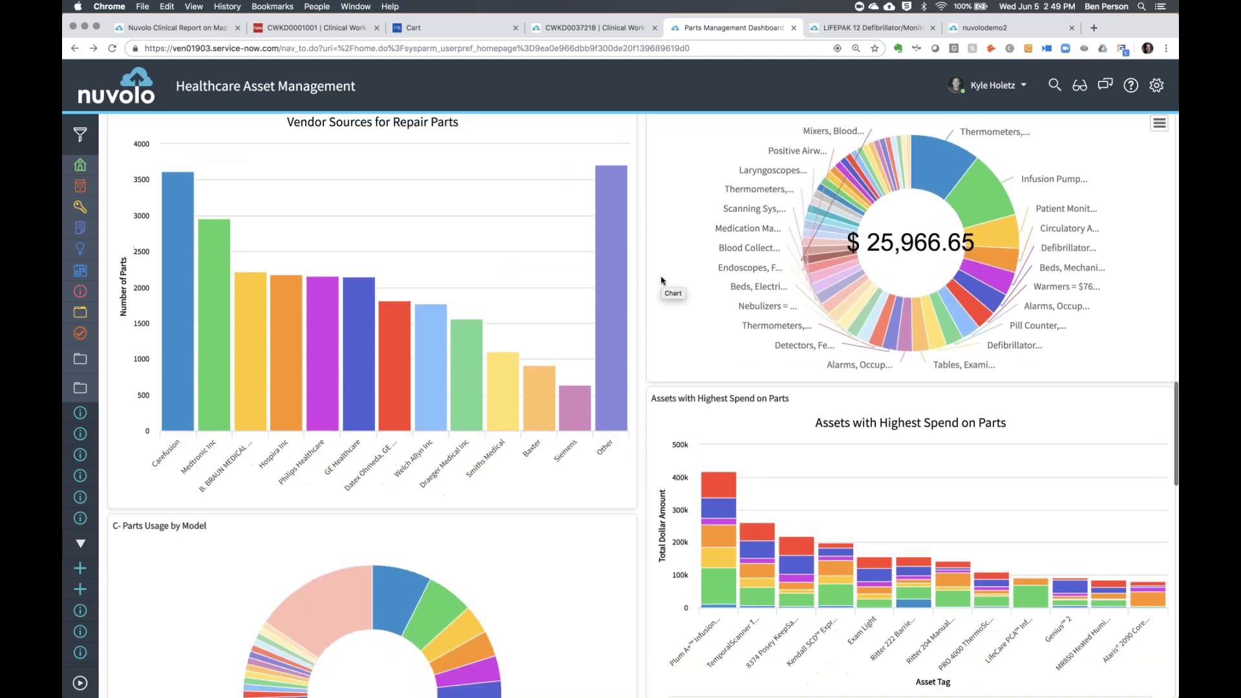
pyautogui.scroll(1, 655, 402)
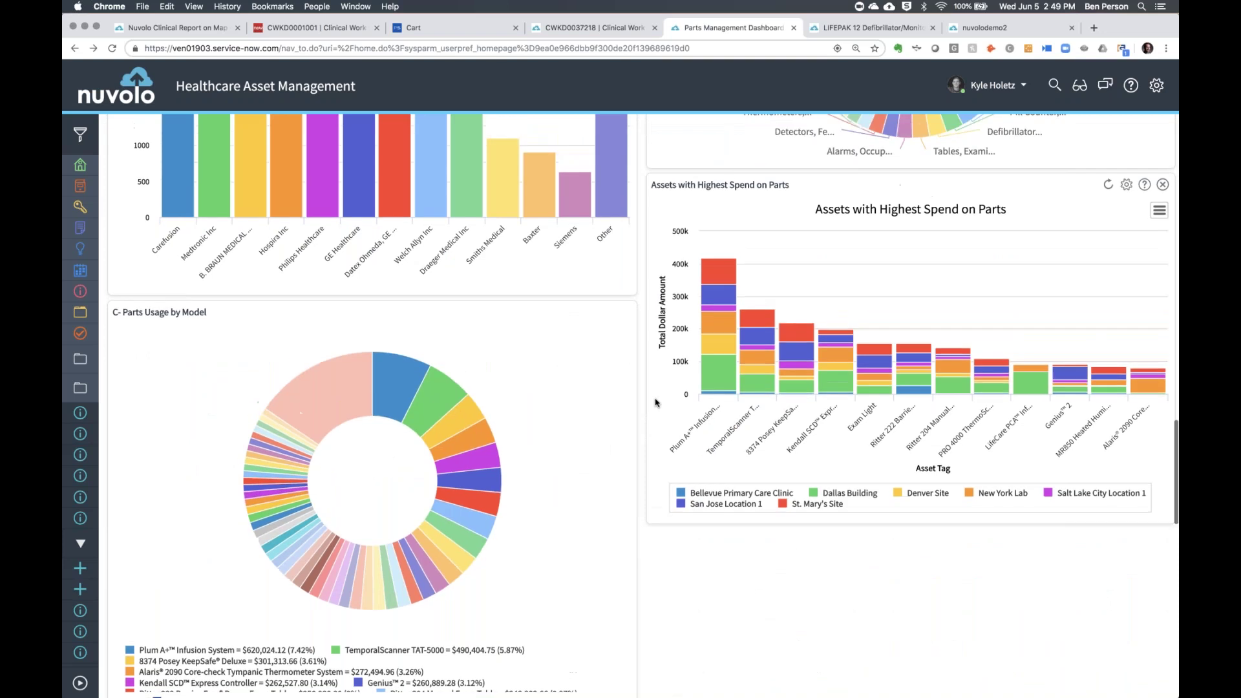
pyautogui.moveTo(709, 266)
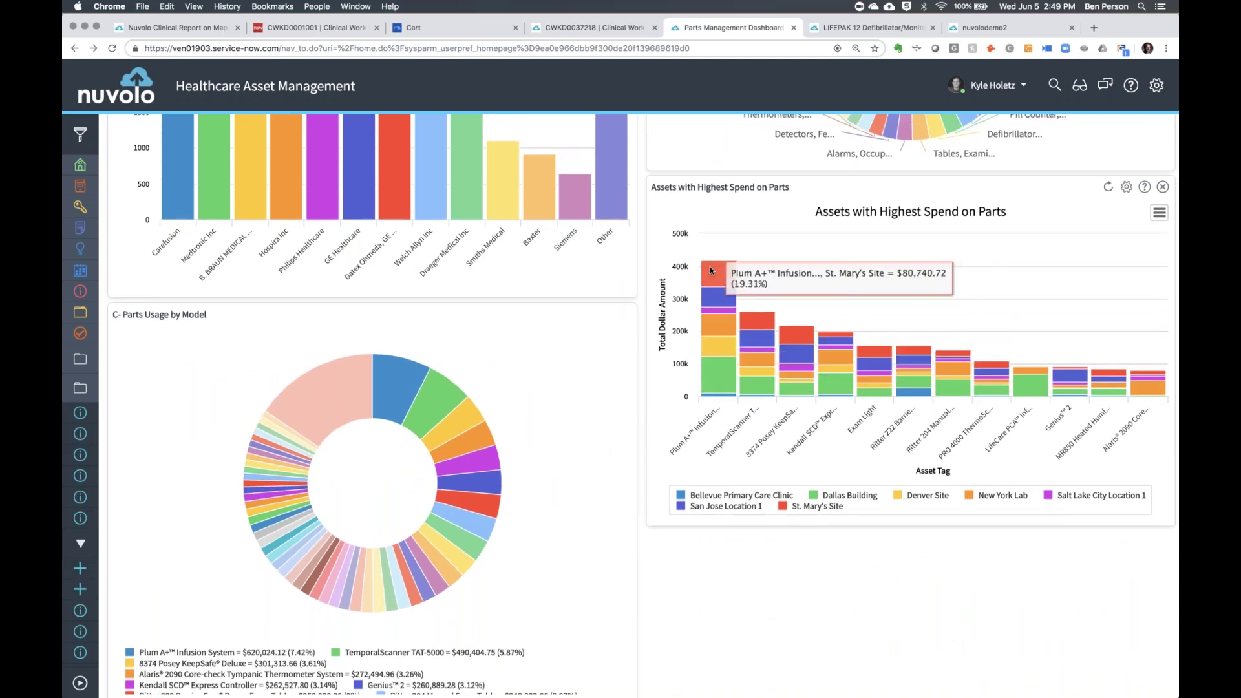
pyautogui.moveTo(719, 387)
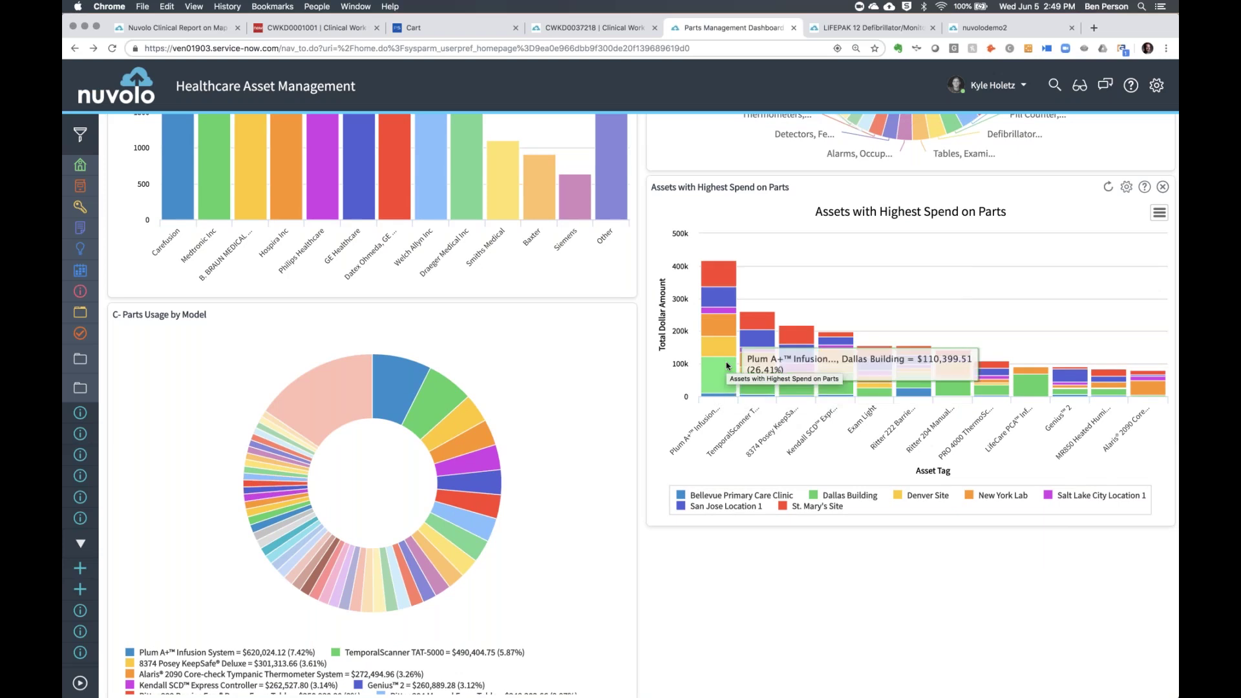
pyautogui.moveTo(724, 312)
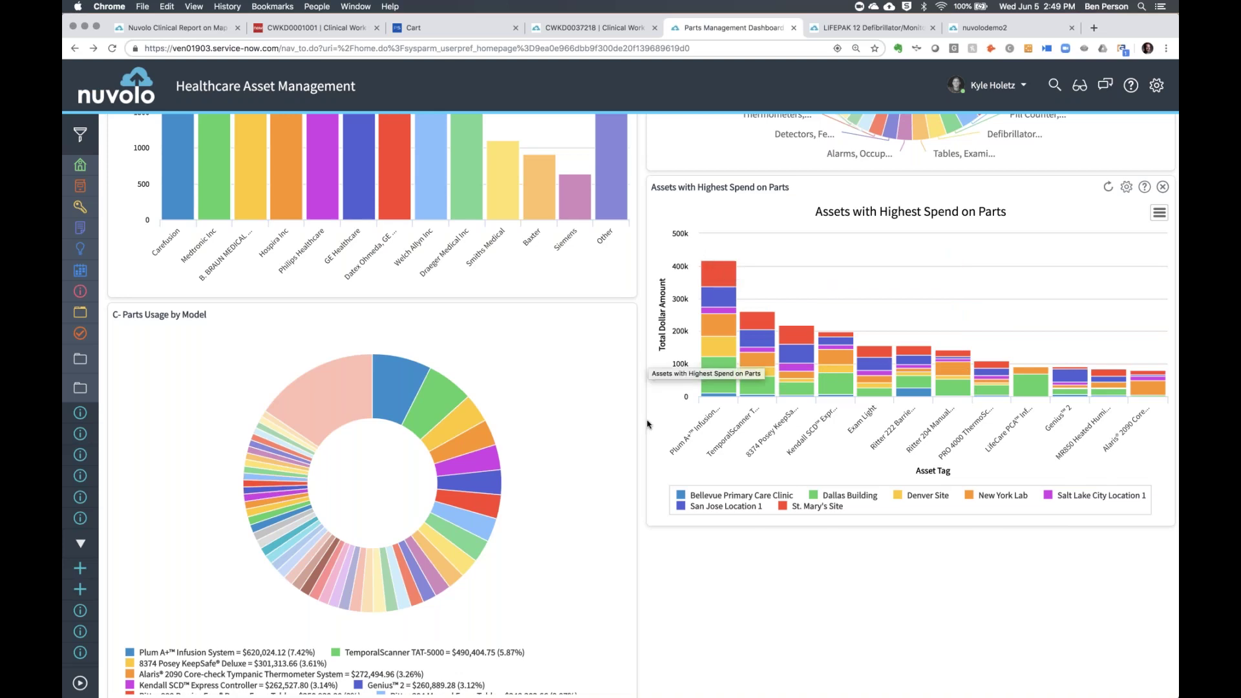
# - Examine the parts usage by model, including the Plum A+ Infusion System, and the life cycle projected end of life chart
pyautogui.scroll(-3, 647, 424)
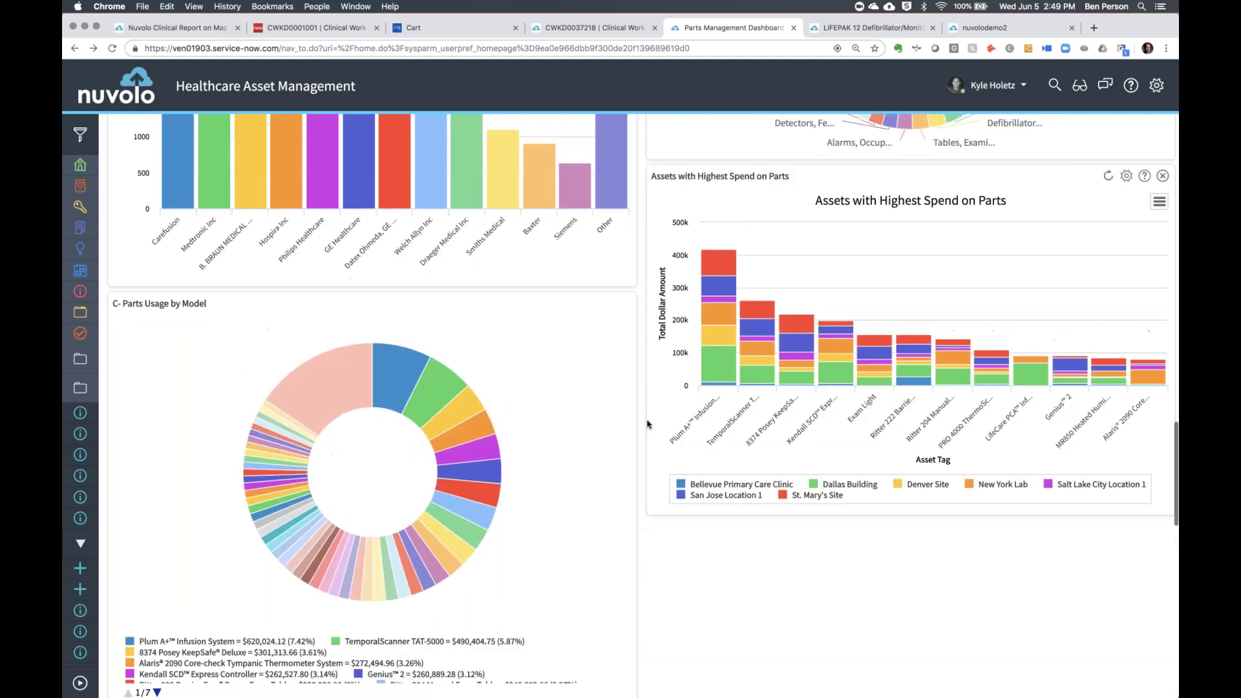
pyautogui.scroll(-6, 647, 423)
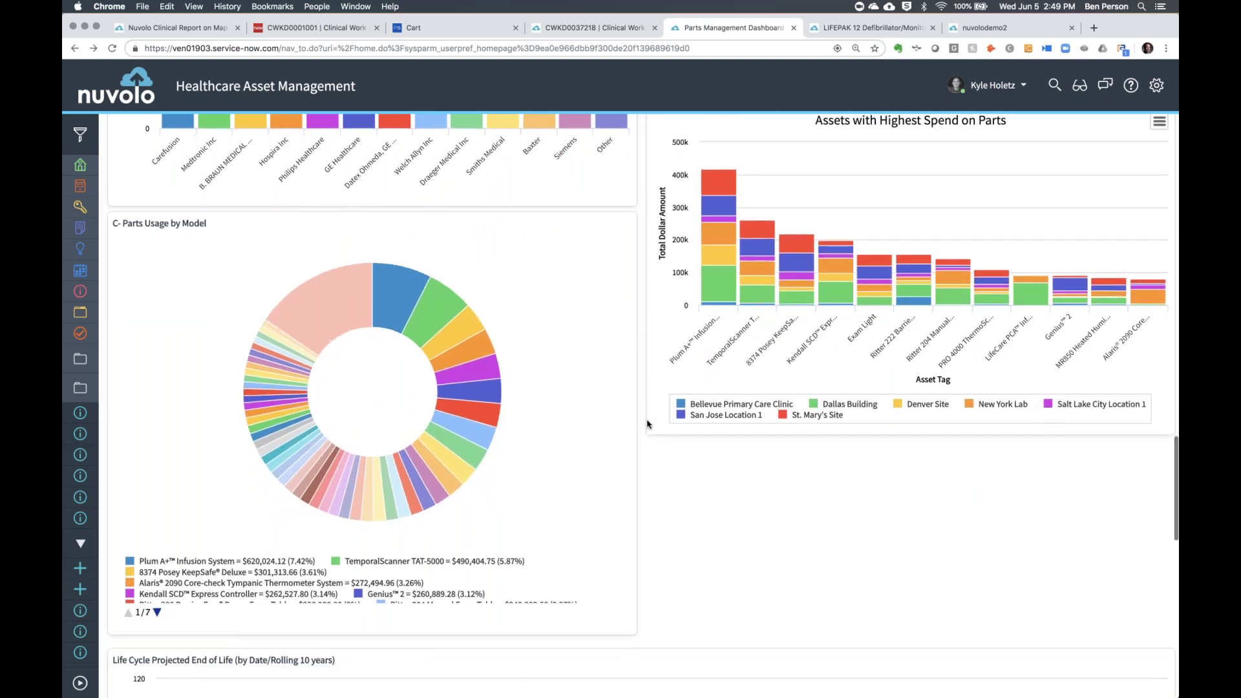
pyautogui.scroll(3, 411, 278)
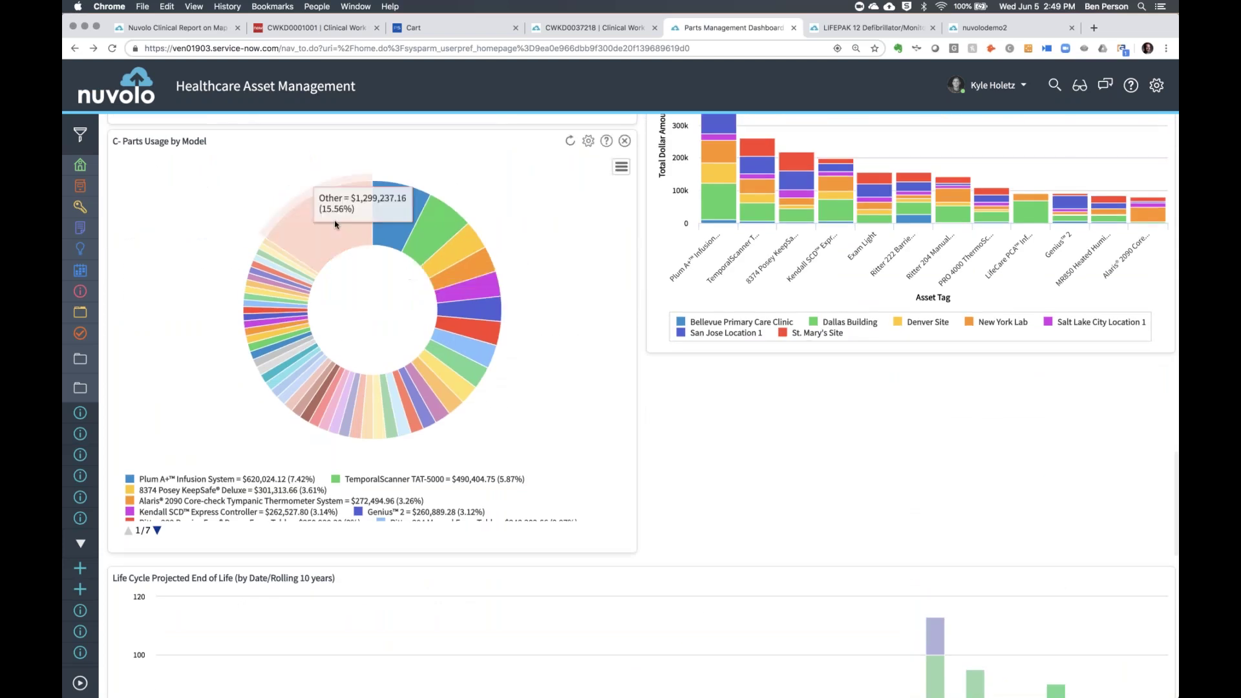
pyautogui.moveTo(386, 217)
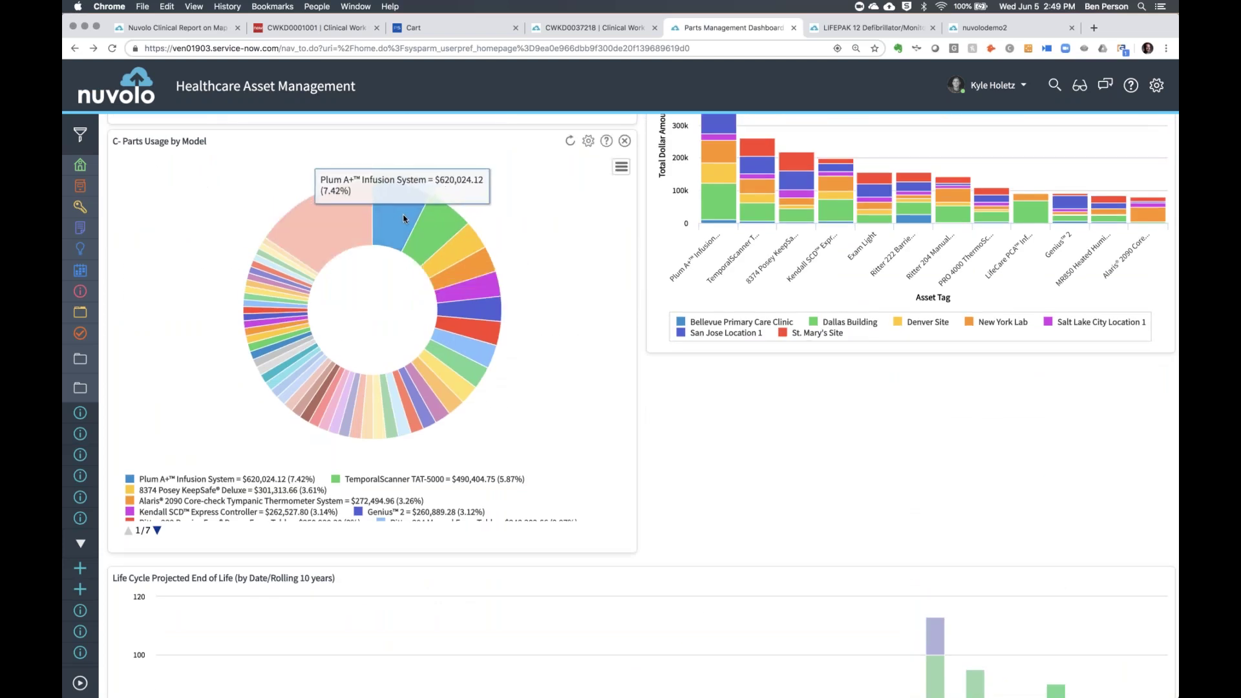
pyautogui.scroll(-9, 612, 398)
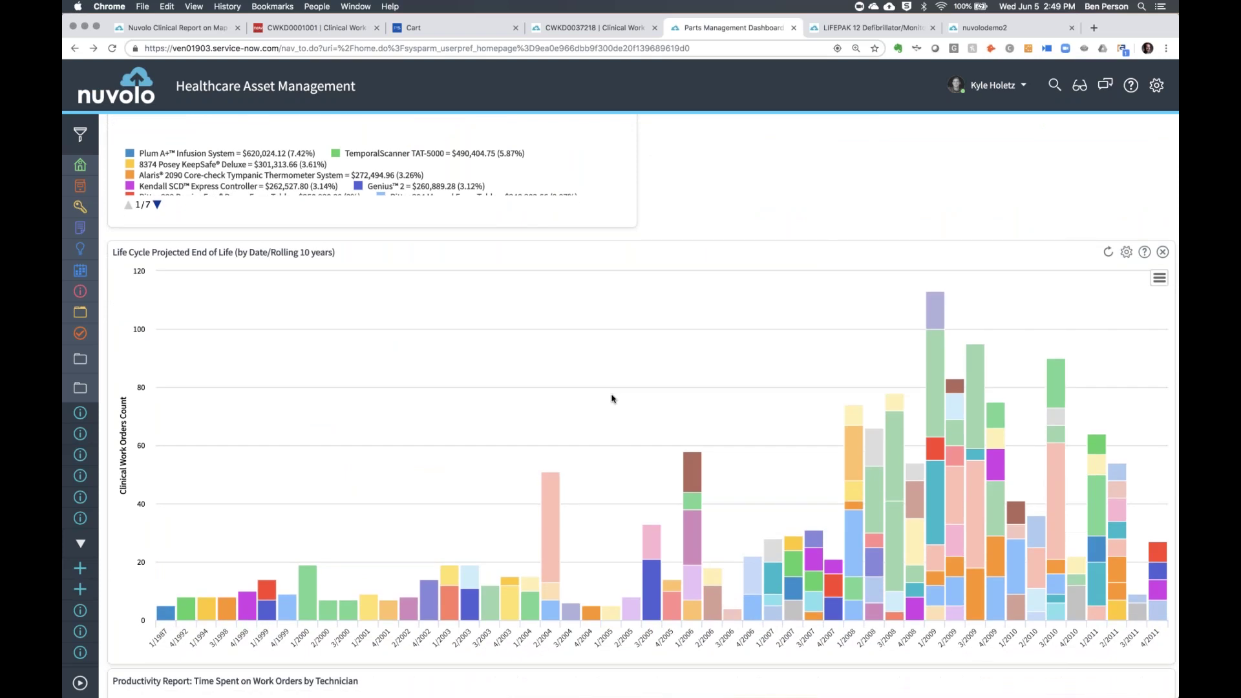
pyautogui.scroll(5, 612, 399)
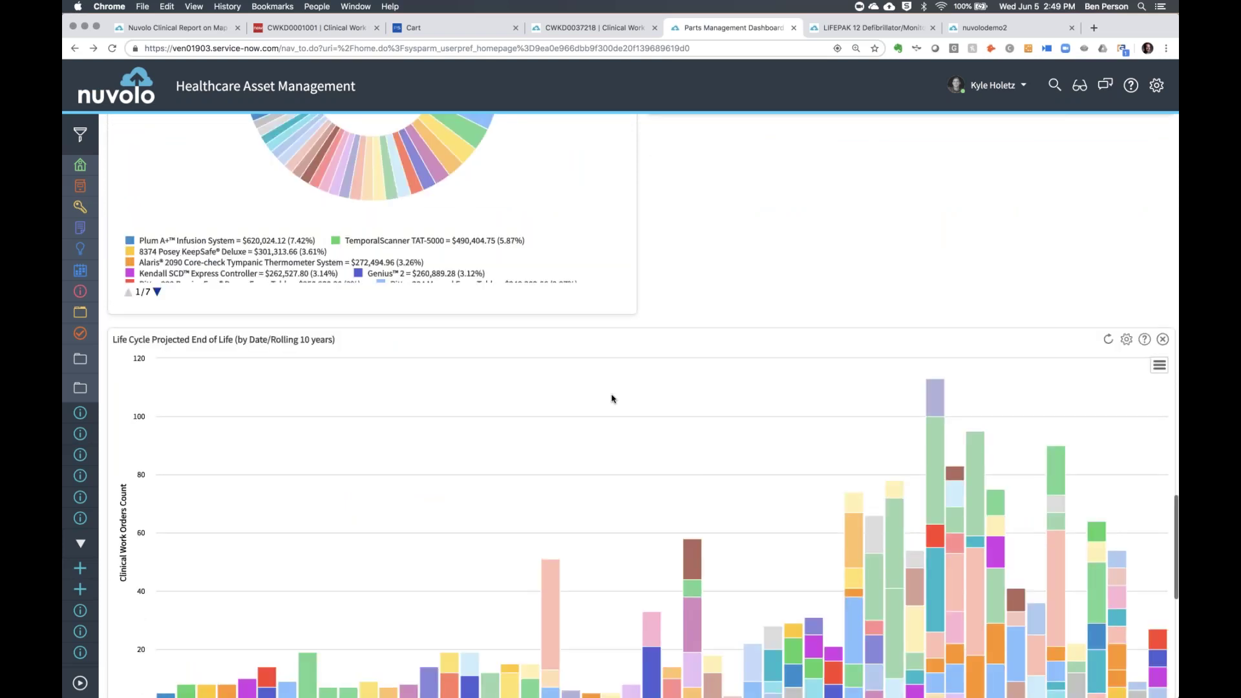
pyautogui.scroll(5, 611, 399)
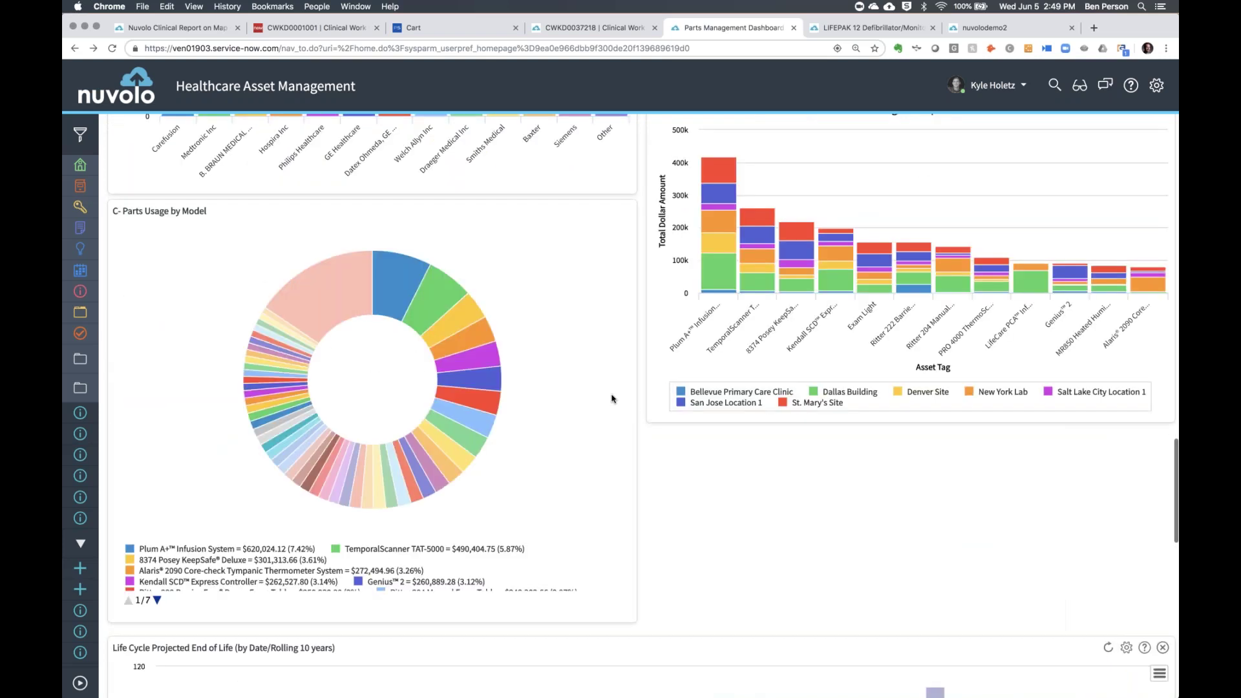
pyautogui.scroll(20, 612, 398)
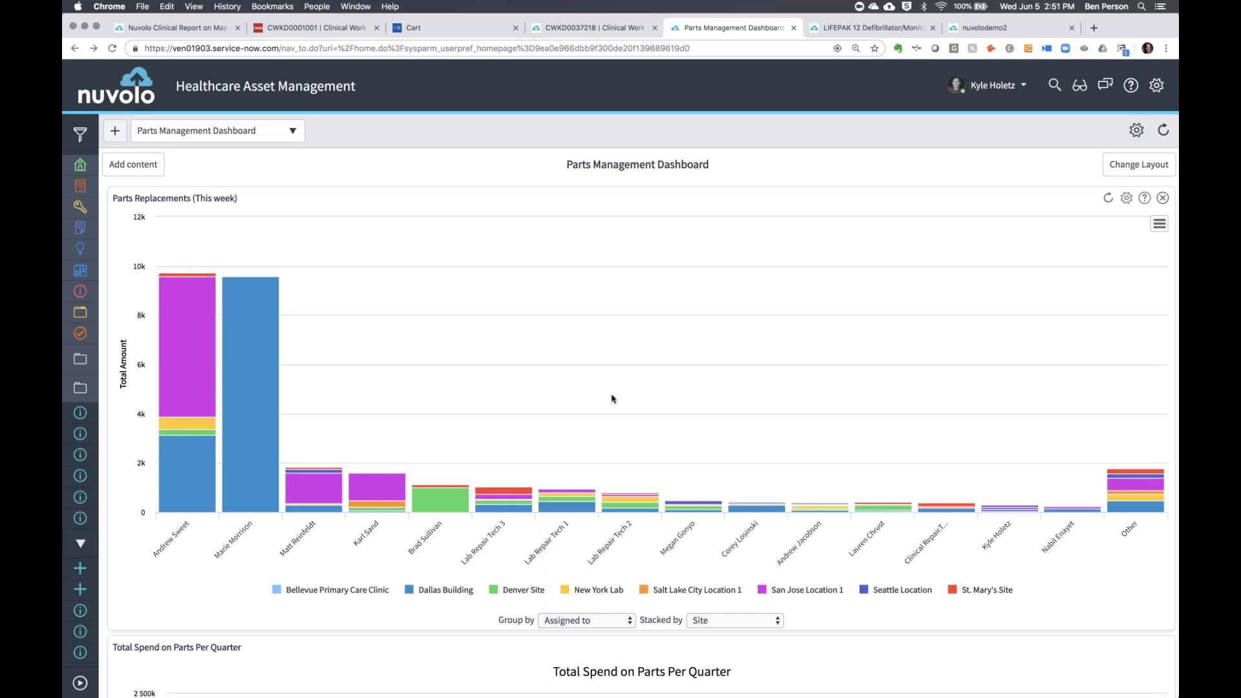
# - Switch to the nuvolodemo2 instance, filter the navigator for "scheduled", and open the clinical maintenance definition MRI: Yearly PM
pyautogui.click(985, 28)
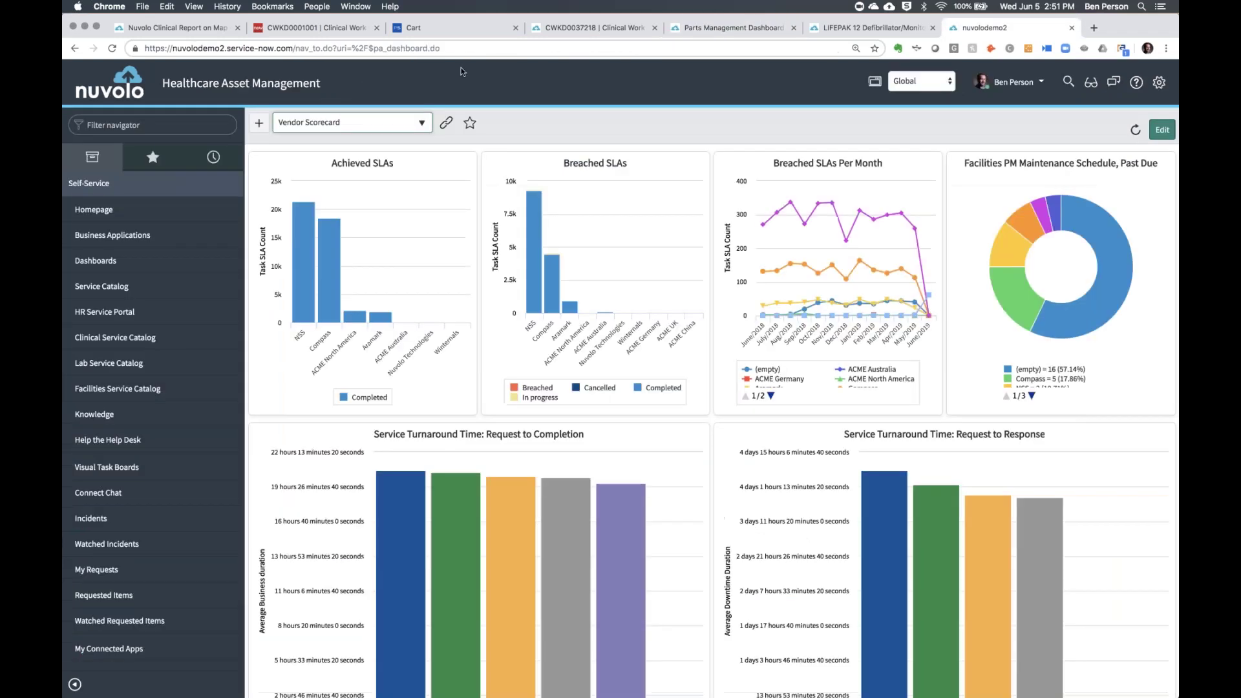
pyautogui.click(181, 121)
pyautogui.write('scheduled')
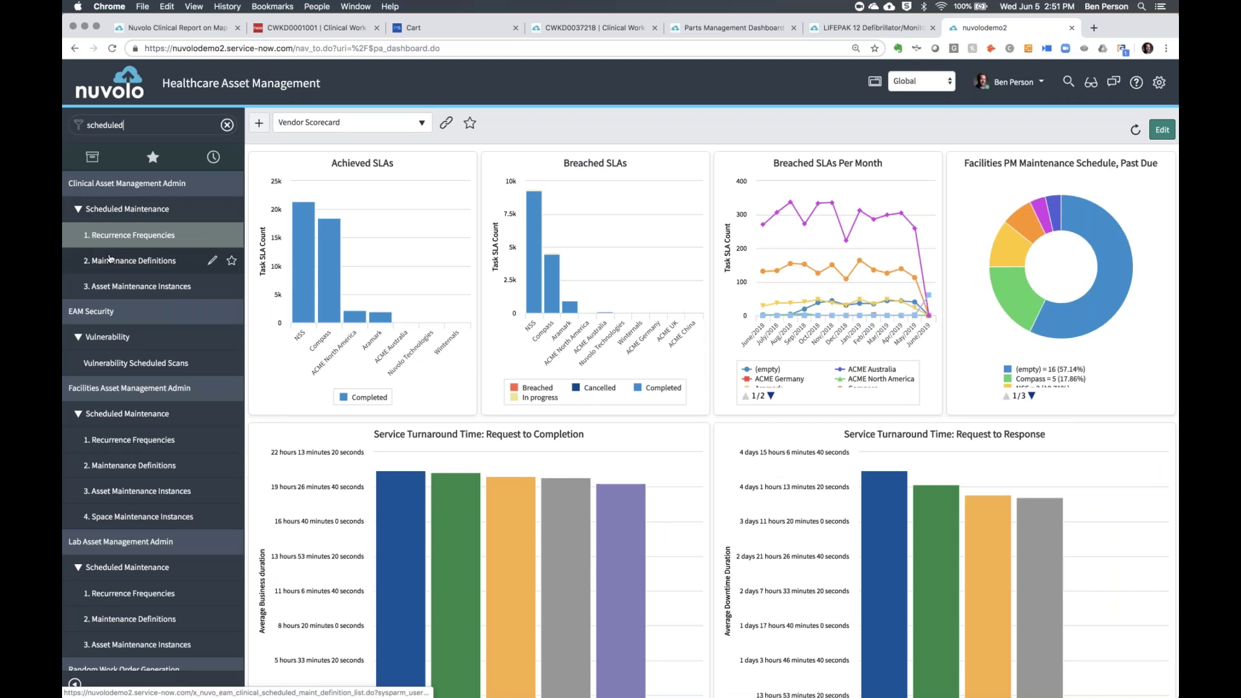
pyautogui.click(129, 261)
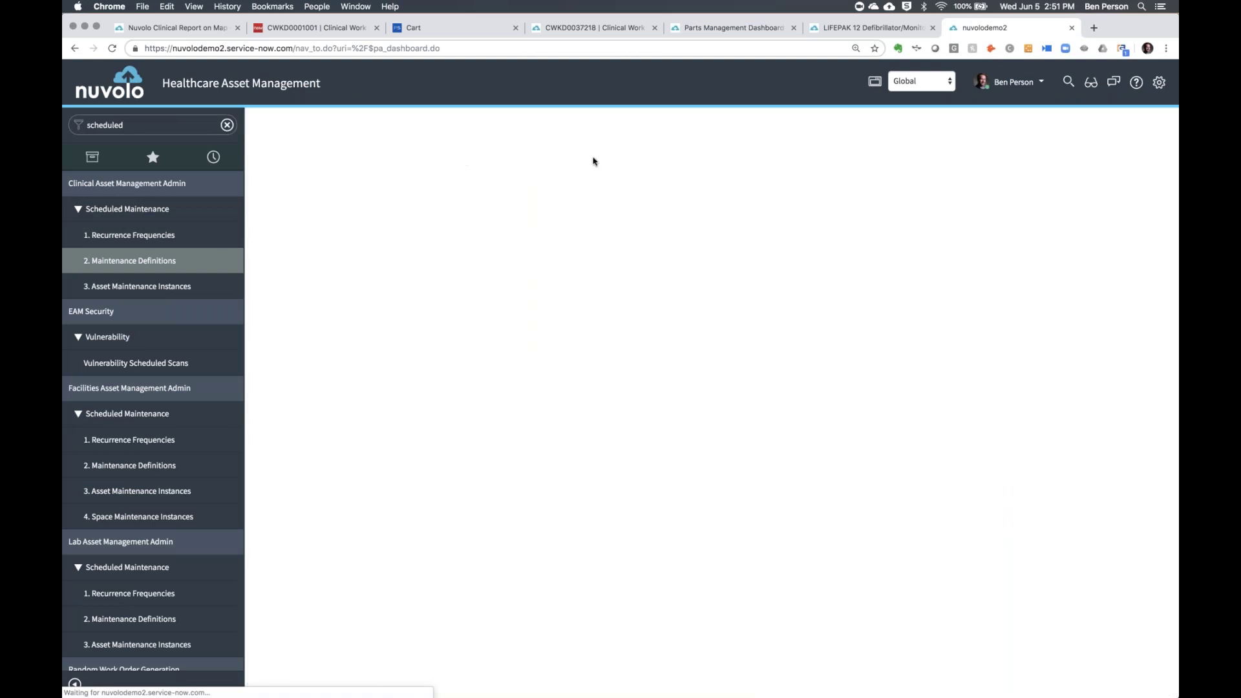
pyautogui.click(337, 223)
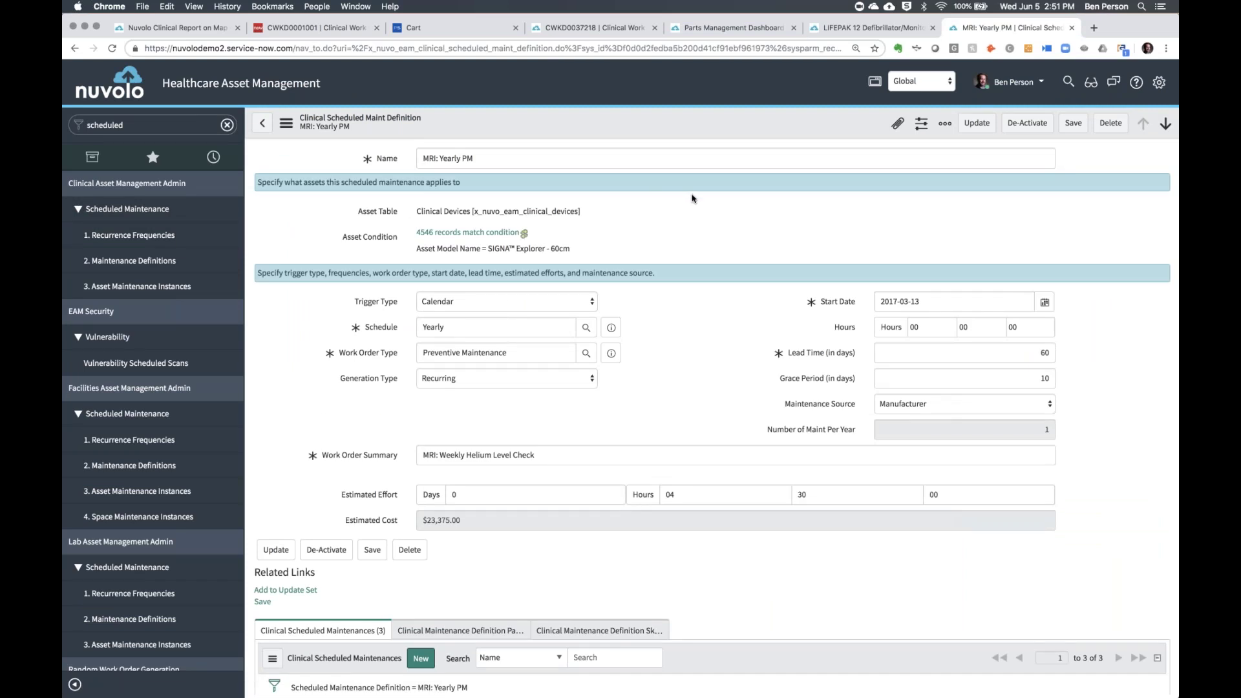
# - Enlarge the page and collapse the navigator to give the maintenance definition form the full width
pyautogui.press('super+equal')
pyautogui.press('super+equal')
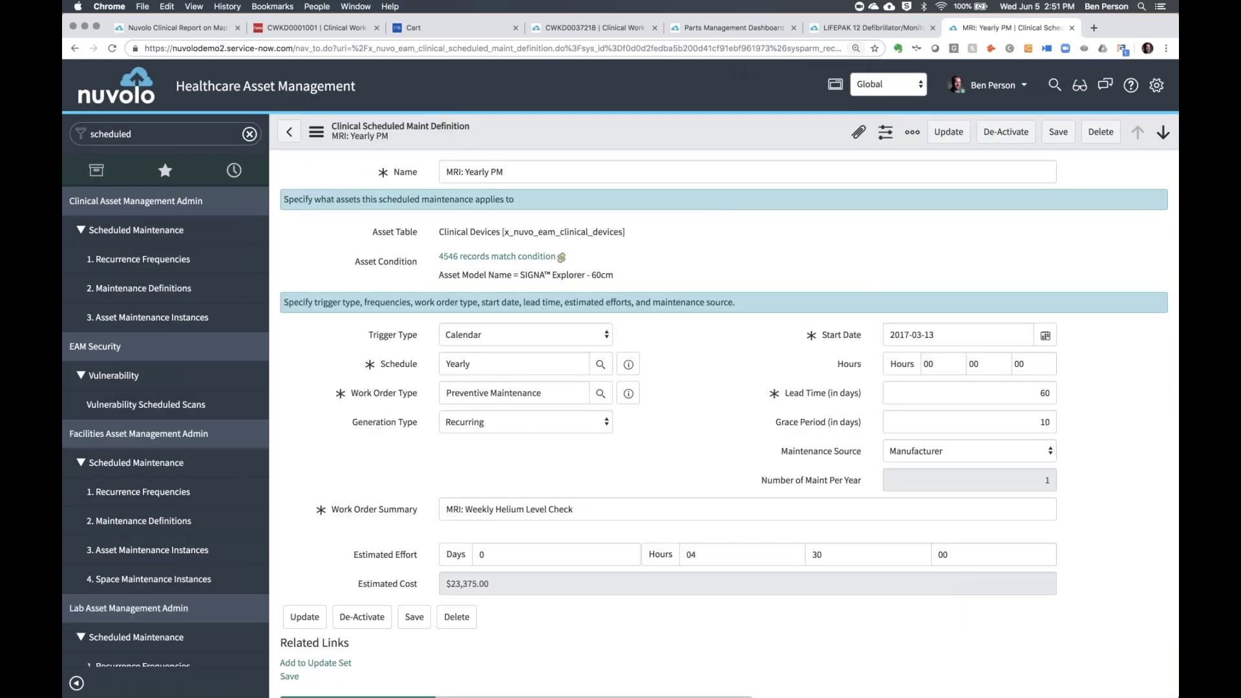
pyautogui.click(75, 683)
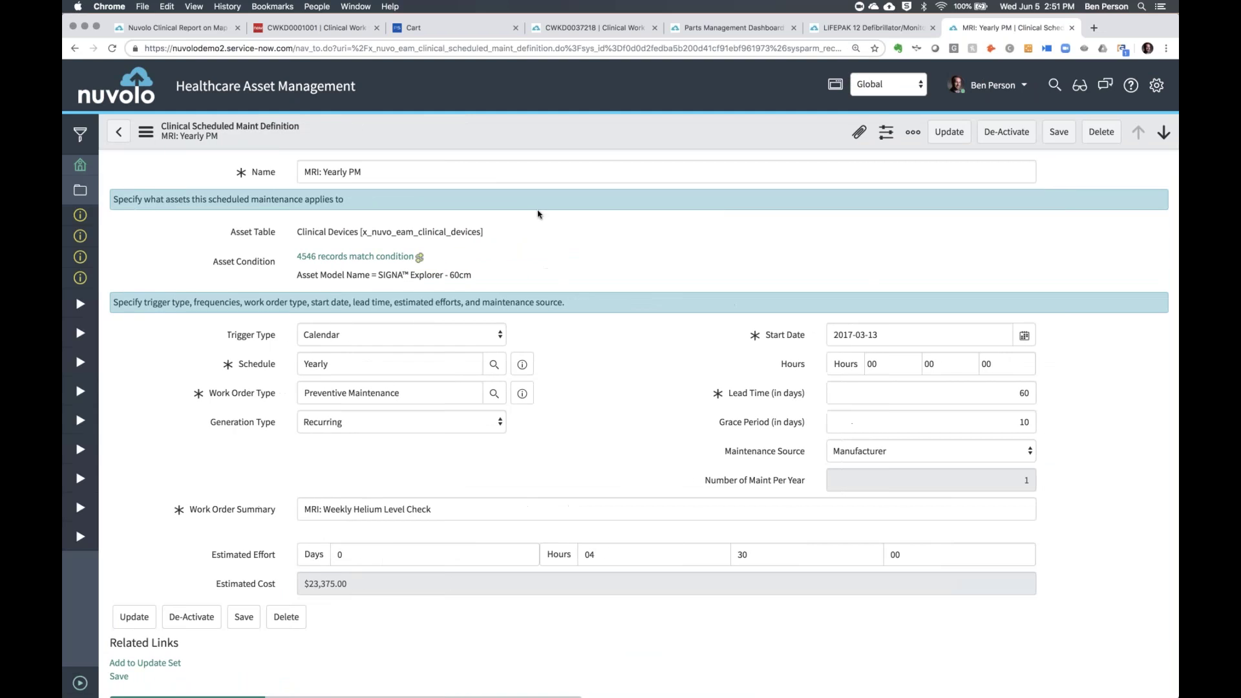
# - Review the MRI: Yearly PM definition's schedule settings and estimated cost, and show its related maintenance definition parts
pyautogui.scroll(-1, 577, 369)
pyautogui.scroll(1, 577, 370)
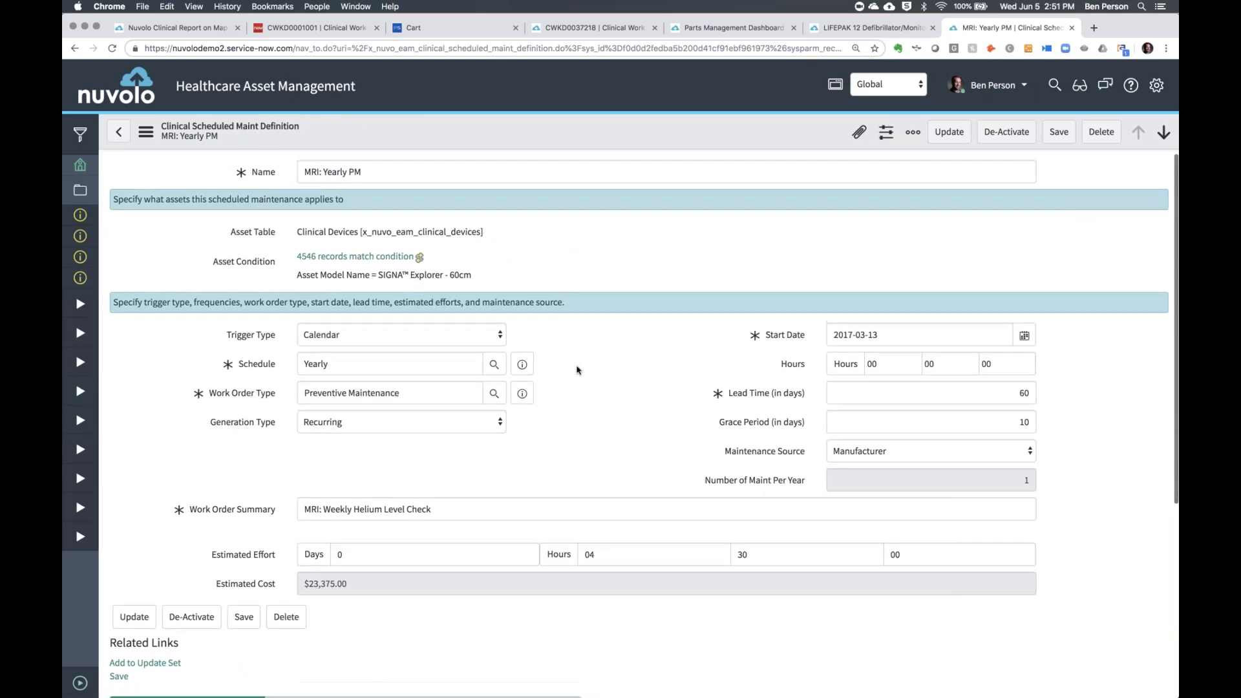
pyautogui.scroll(-5, 625, 405)
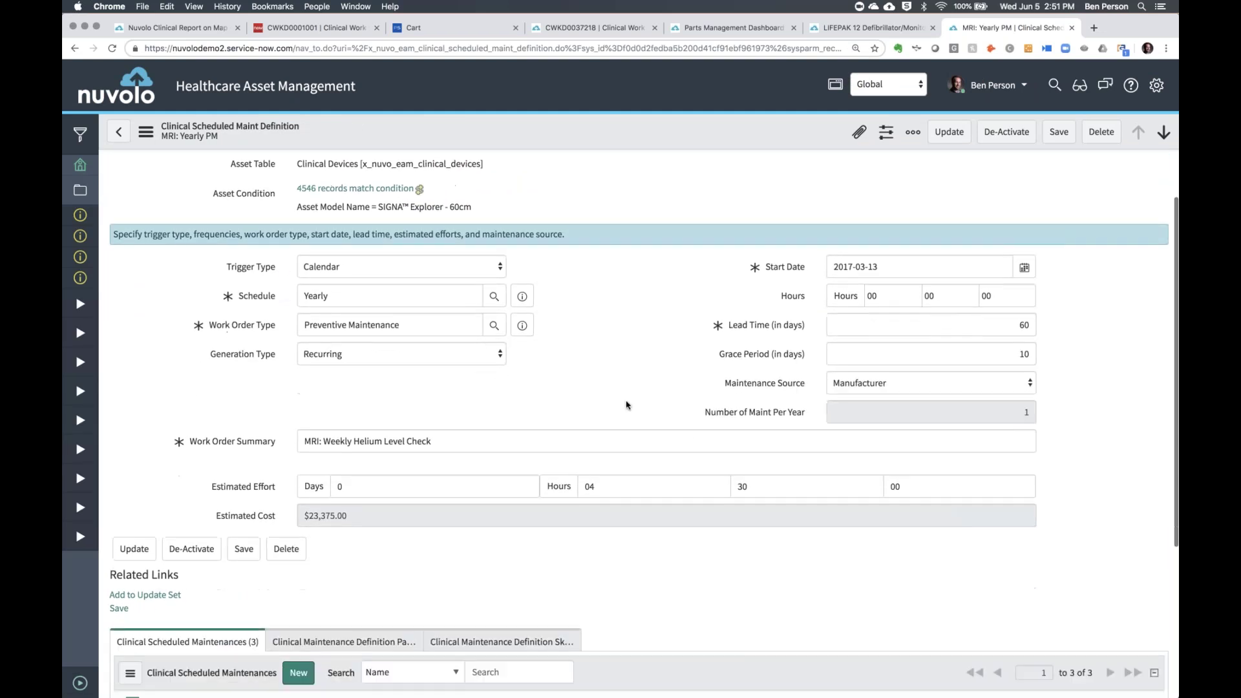
pyautogui.scroll(-4, 600, 337)
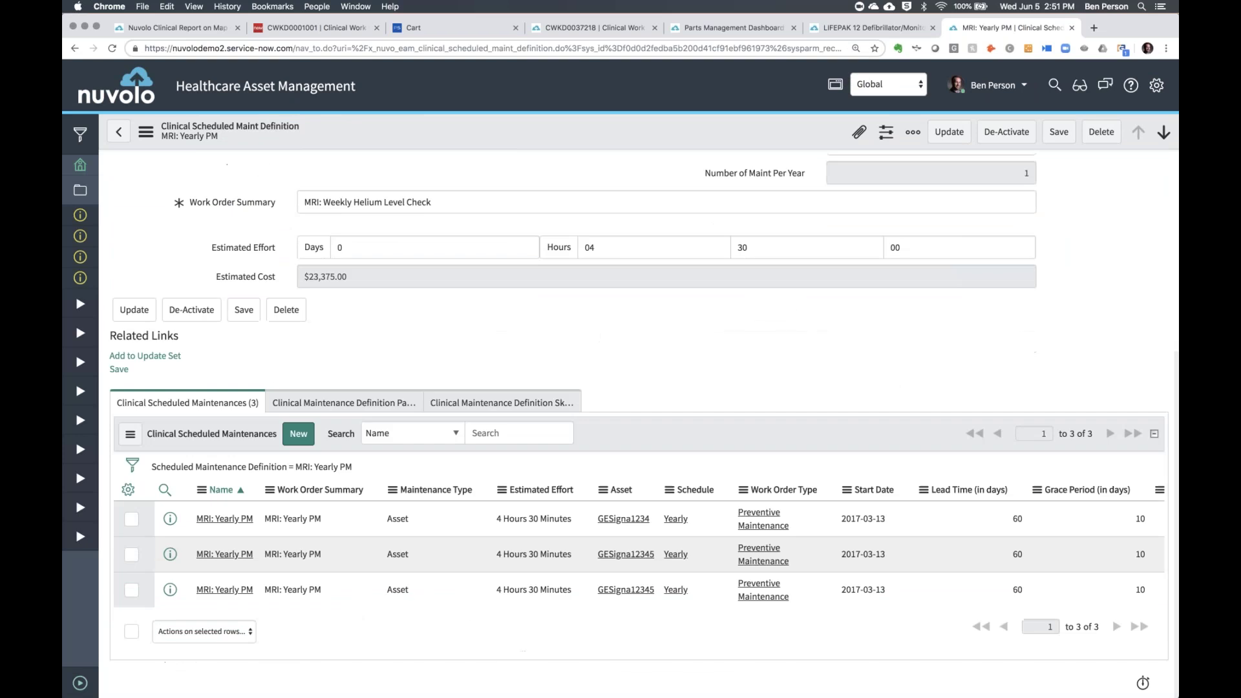
pyautogui.tripleClick(304, 278)
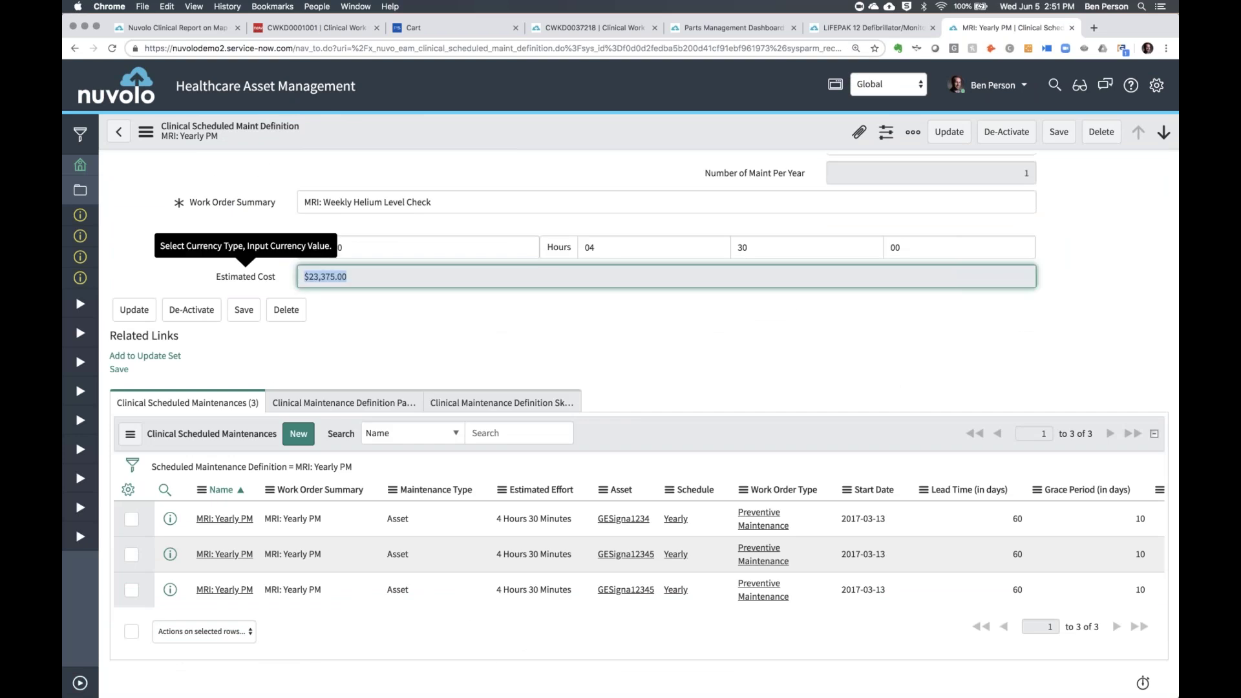
pyautogui.click(396, 310)
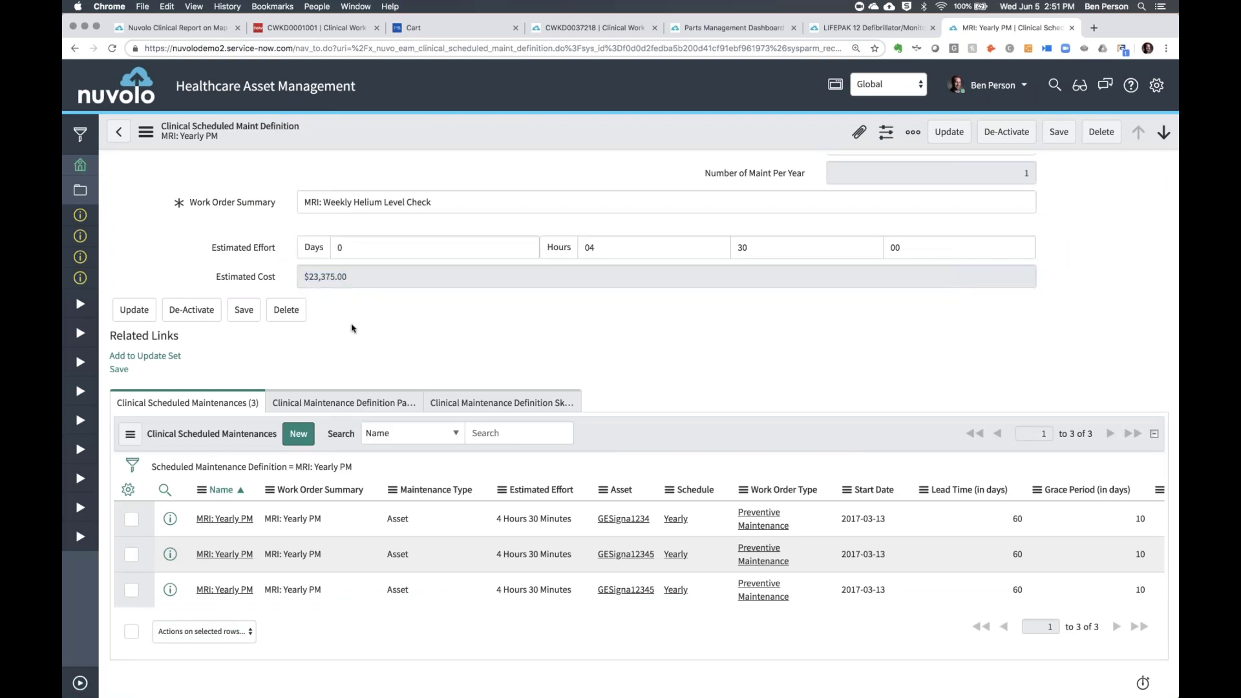
pyautogui.click(333, 404)
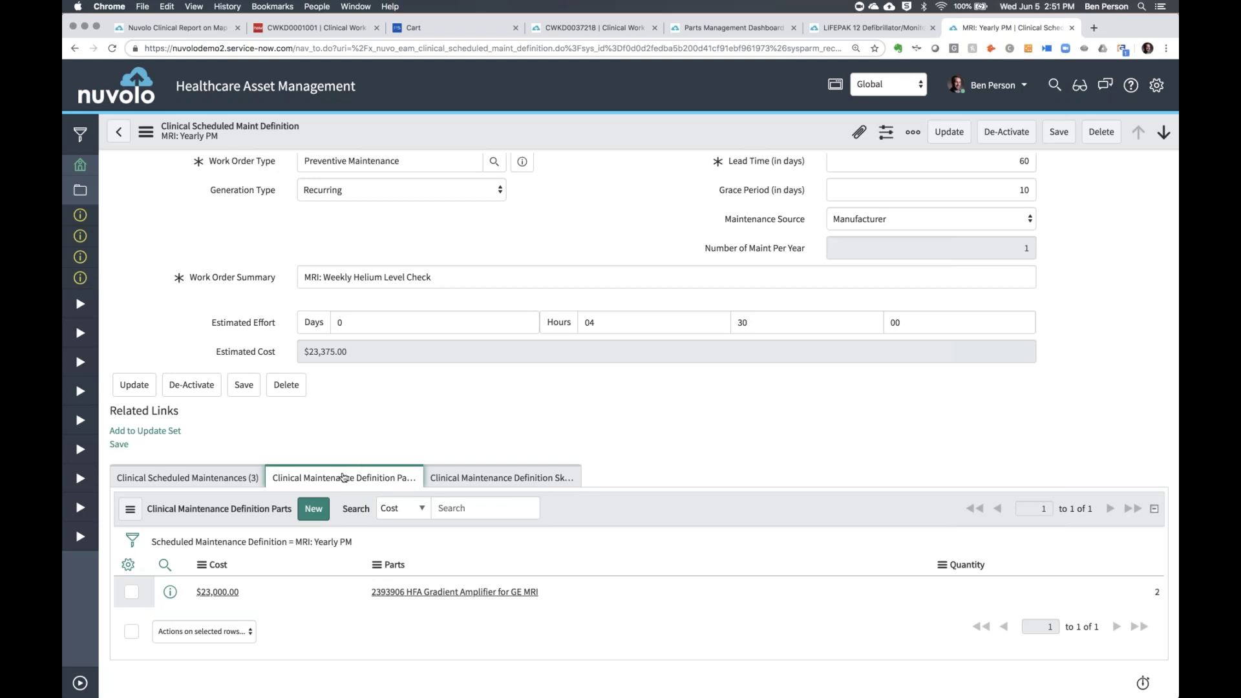
# - Review the MRI: Yearly PM definition's related skills and parts, and return to the start of the form
pyautogui.click(505, 479)
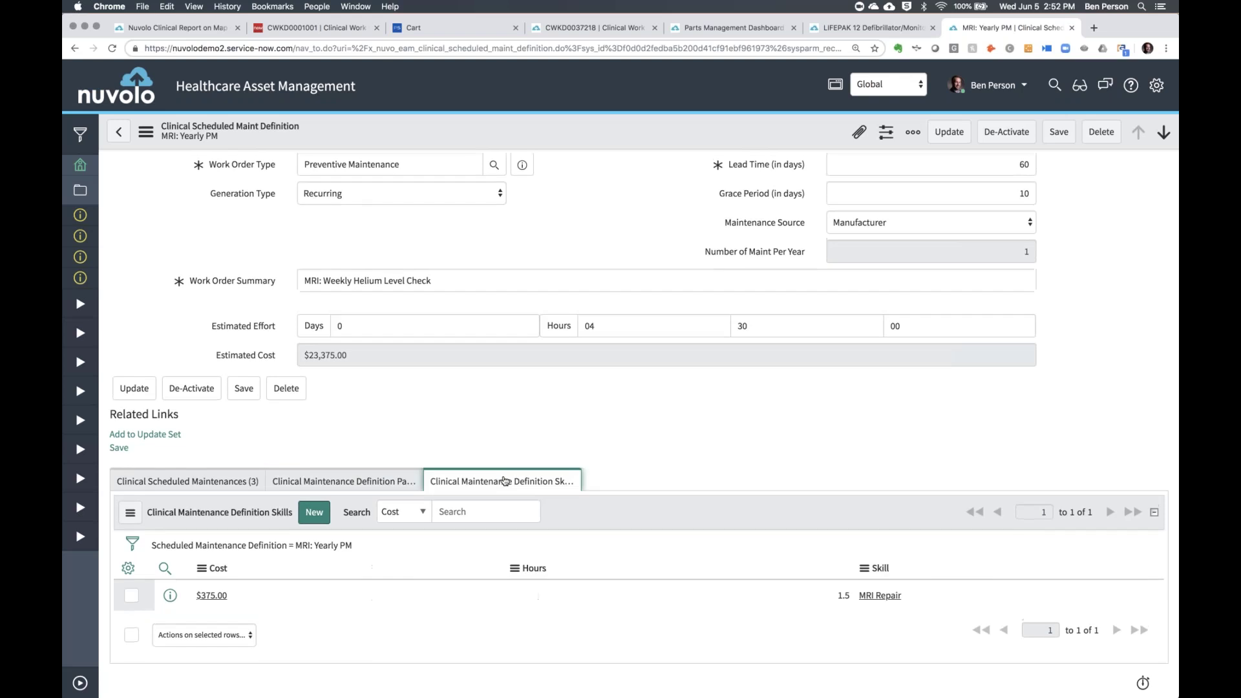
pyautogui.click(336, 482)
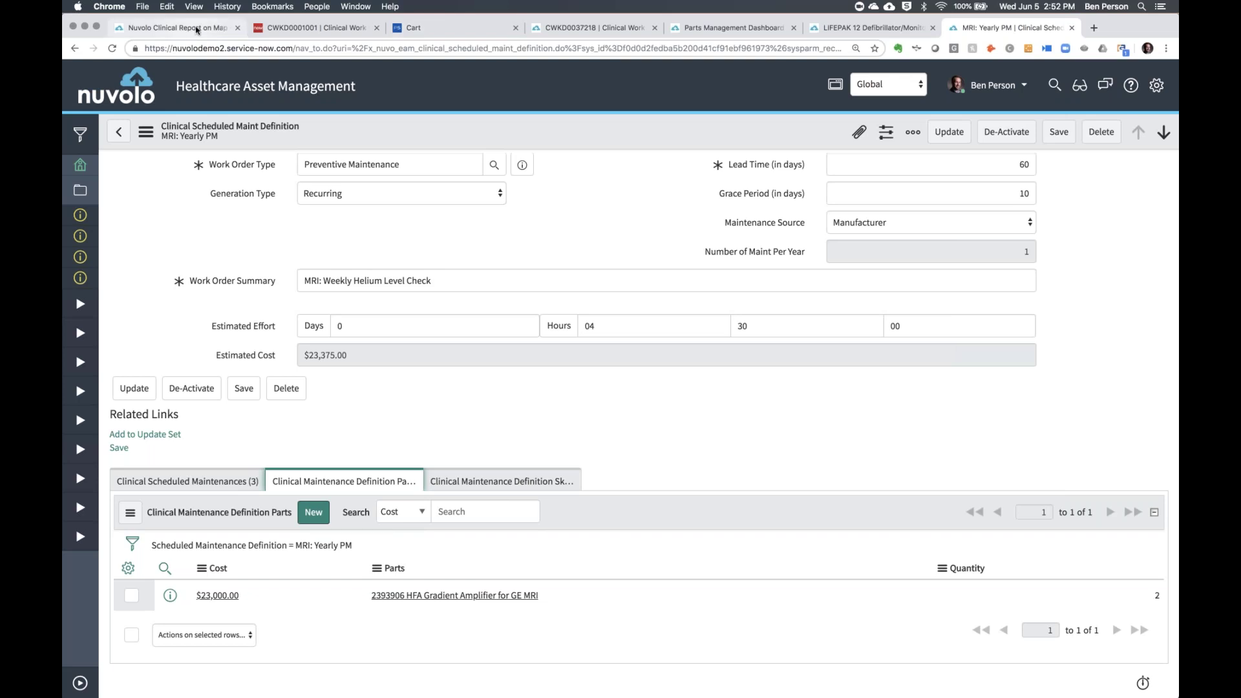
pyautogui.scroll(5, 413, 391)
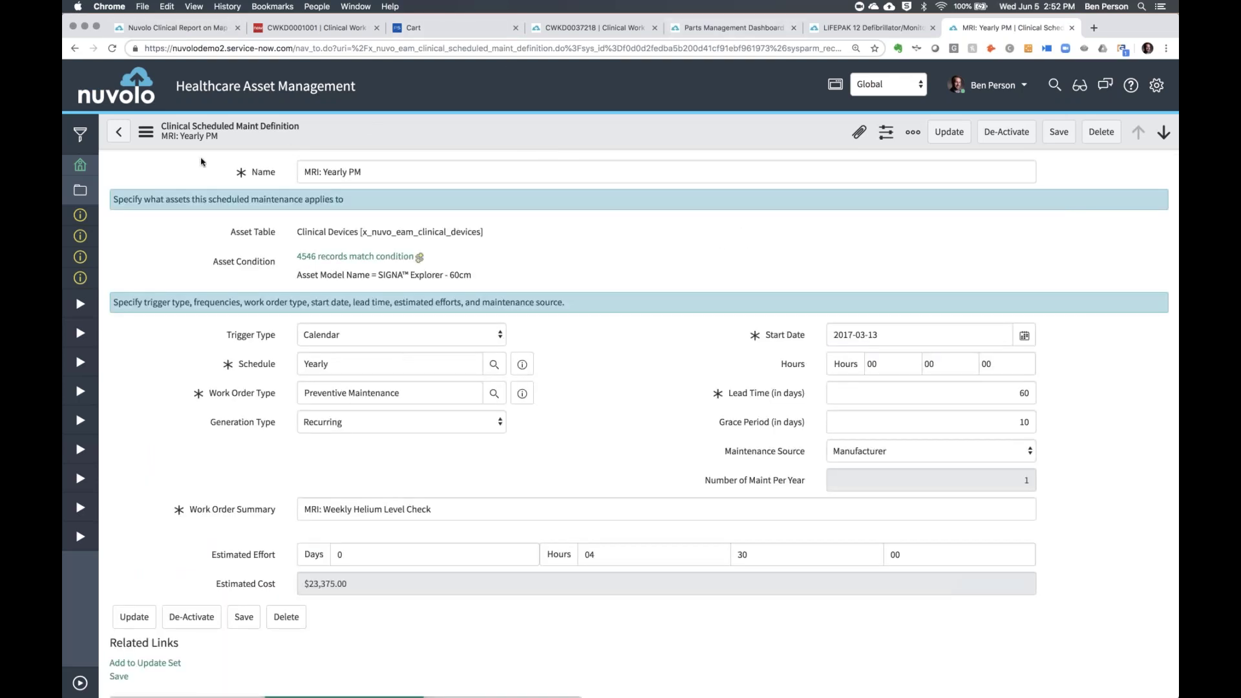
# - Expand the navigator, show all applications, and open the Devices list in the Clinical Asset Management inventory
pyautogui.click(79, 683)
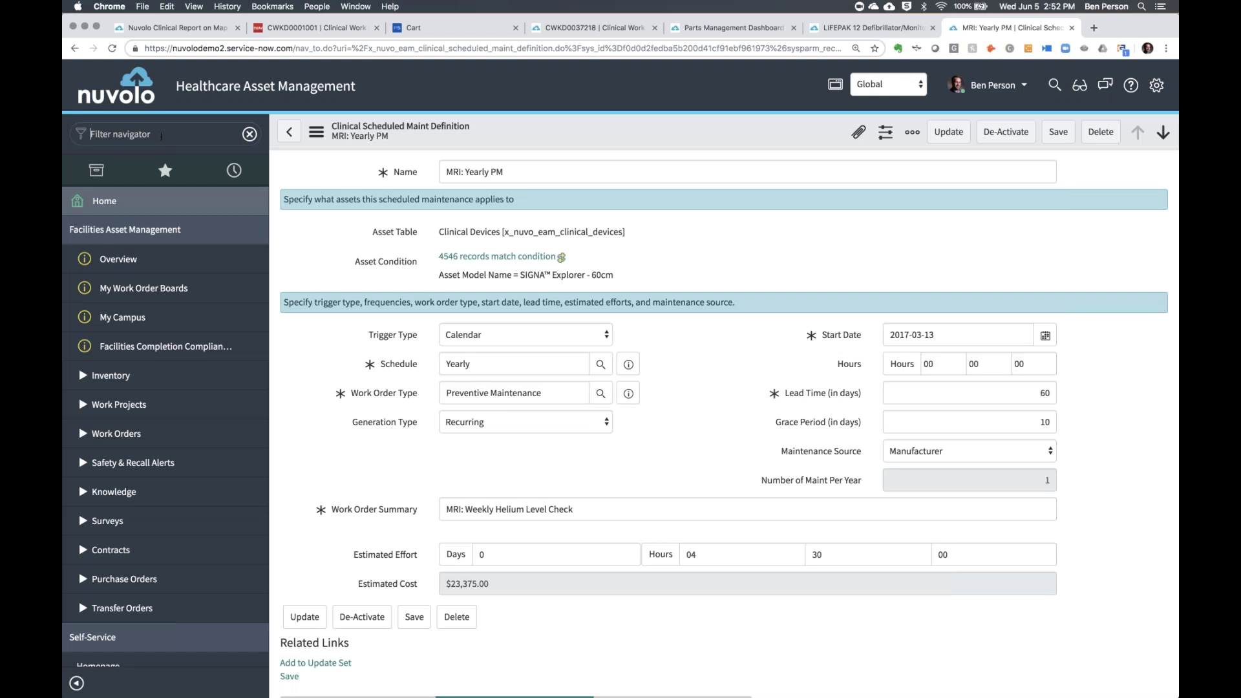
pyautogui.click(110, 375)
pyautogui.click(108, 243)
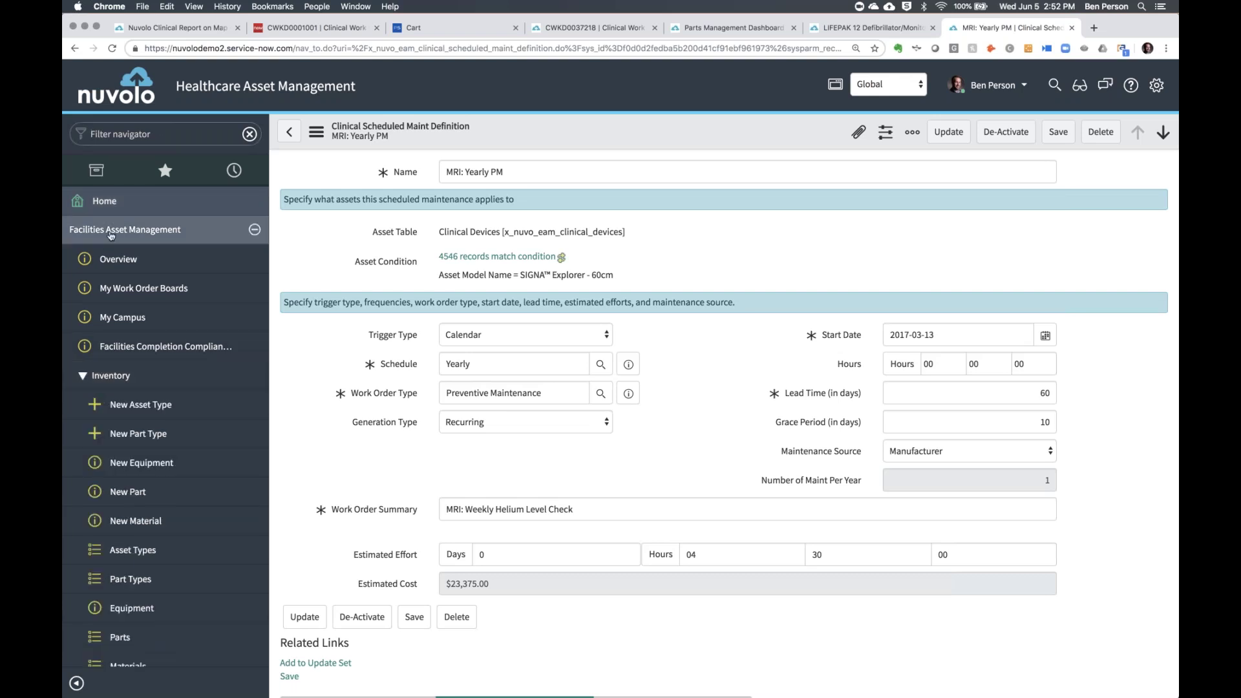
pyautogui.scroll(-1, 116, 268)
pyautogui.click(116, 201)
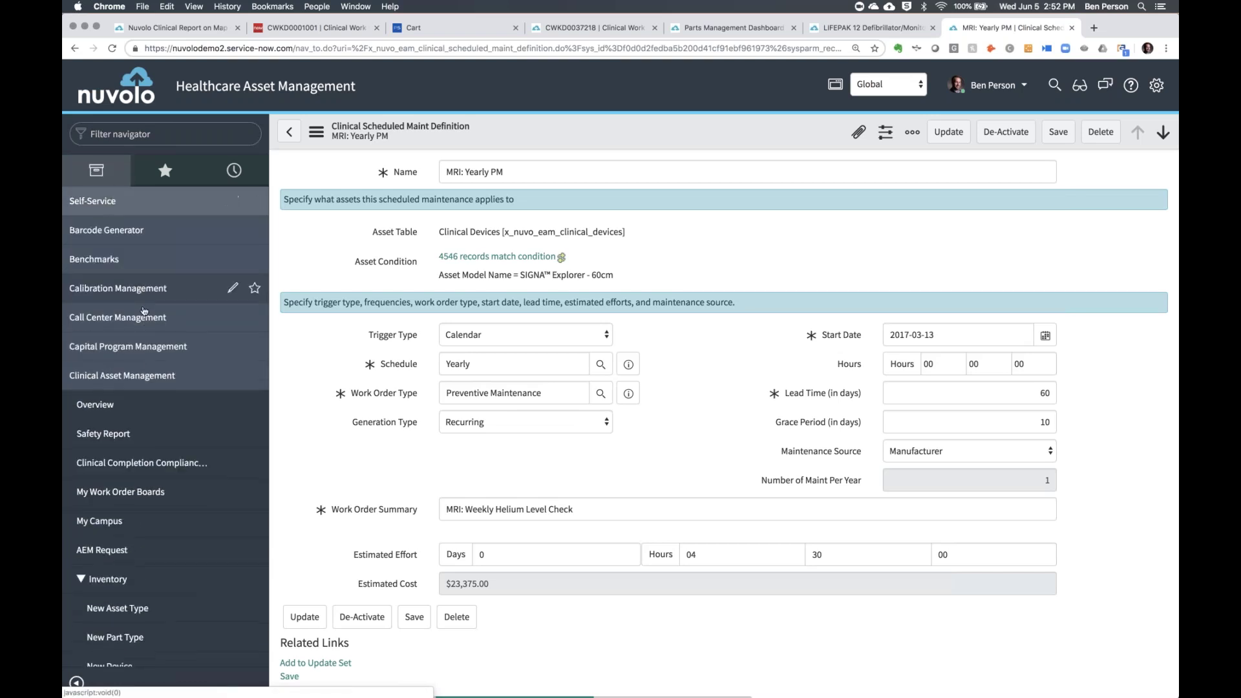
pyautogui.scroll(-5, 116, 452)
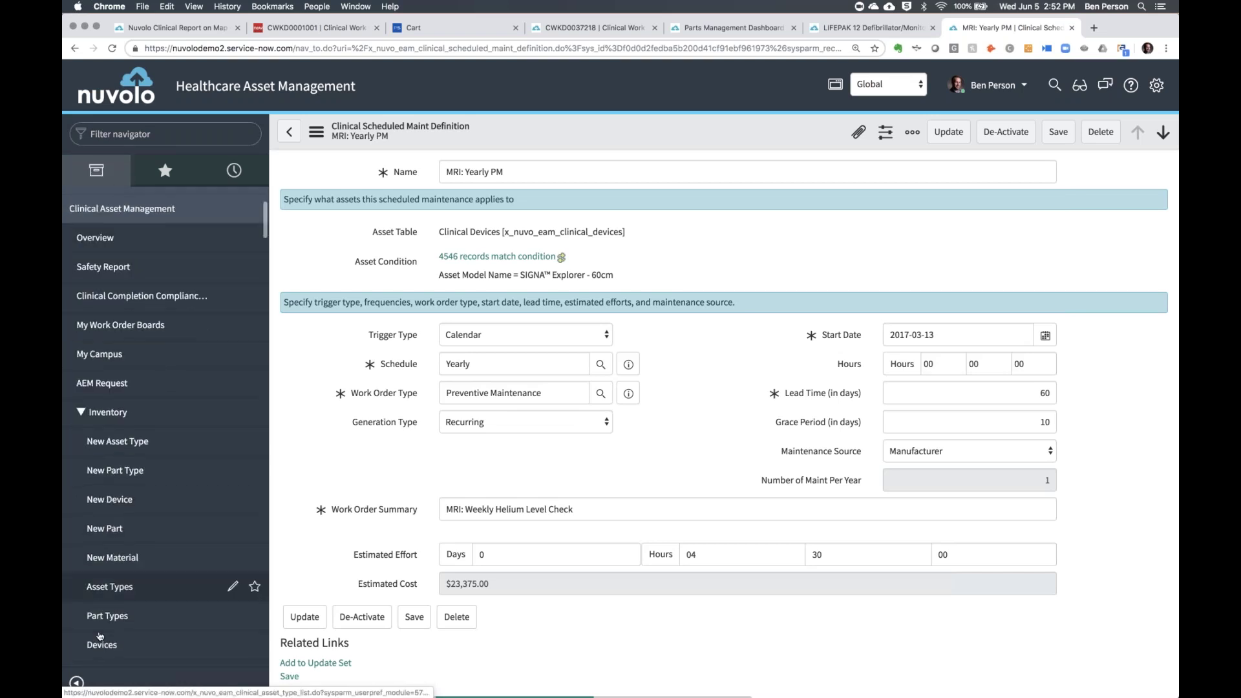
pyautogui.scroll(-2, 100, 636)
pyautogui.click(101, 555)
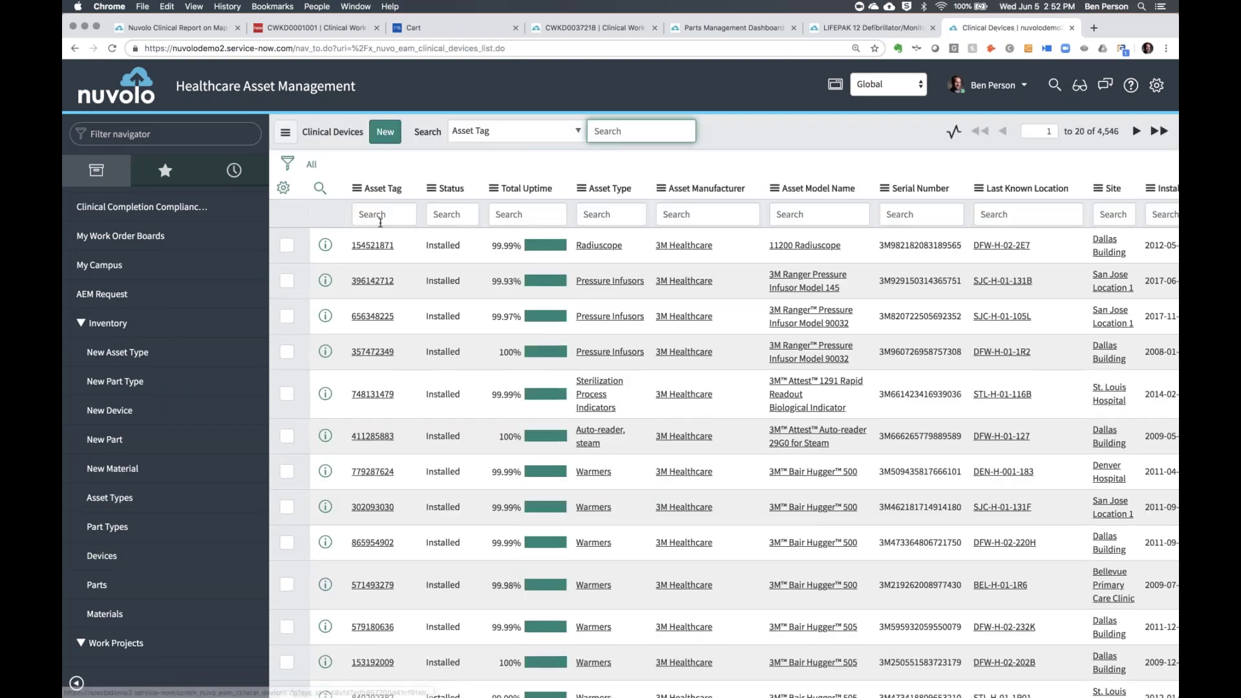
# - Search the clinical devices by asset tag for "gesign" and open the GESigna12345 record
pyautogui.click(389, 213)
pyautogui.write('gesign')
pyautogui.press('Return')
pyautogui.click(375, 304)
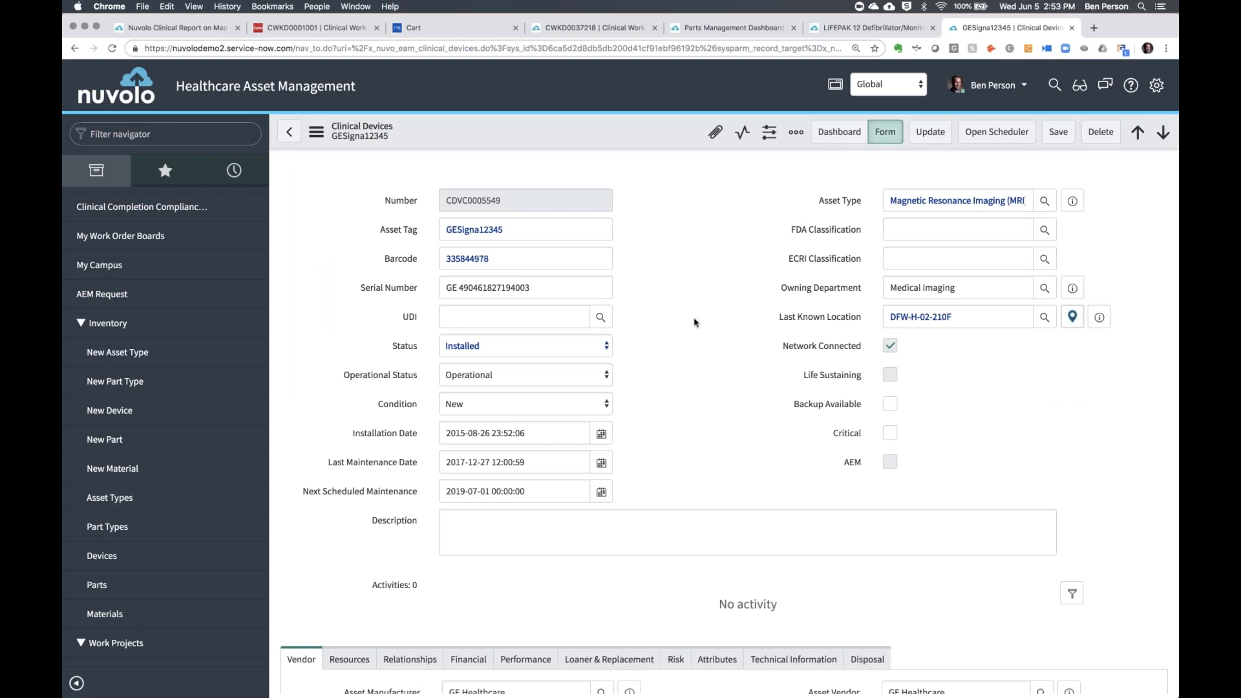
# - Show the relationships of the GESigna12345 device and open its dependency map in a separate view
pyautogui.scroll(-5, 694, 322)
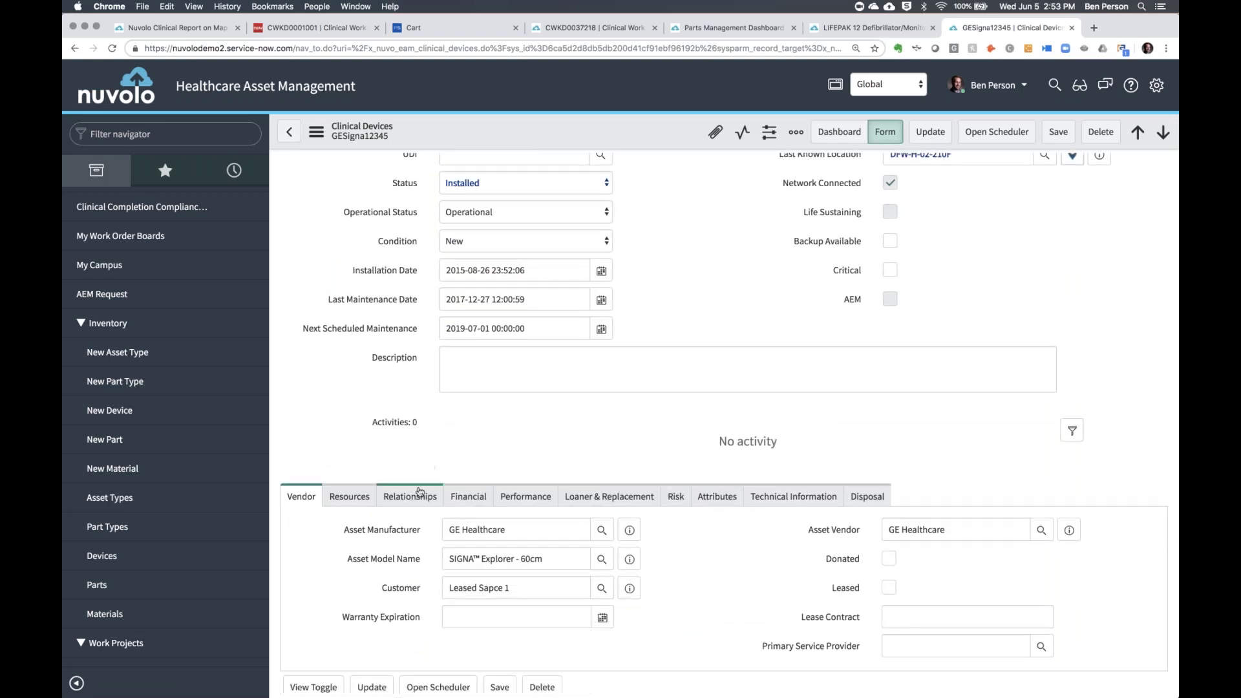
pyautogui.click(419, 494)
pyautogui.scroll(-4, 419, 495)
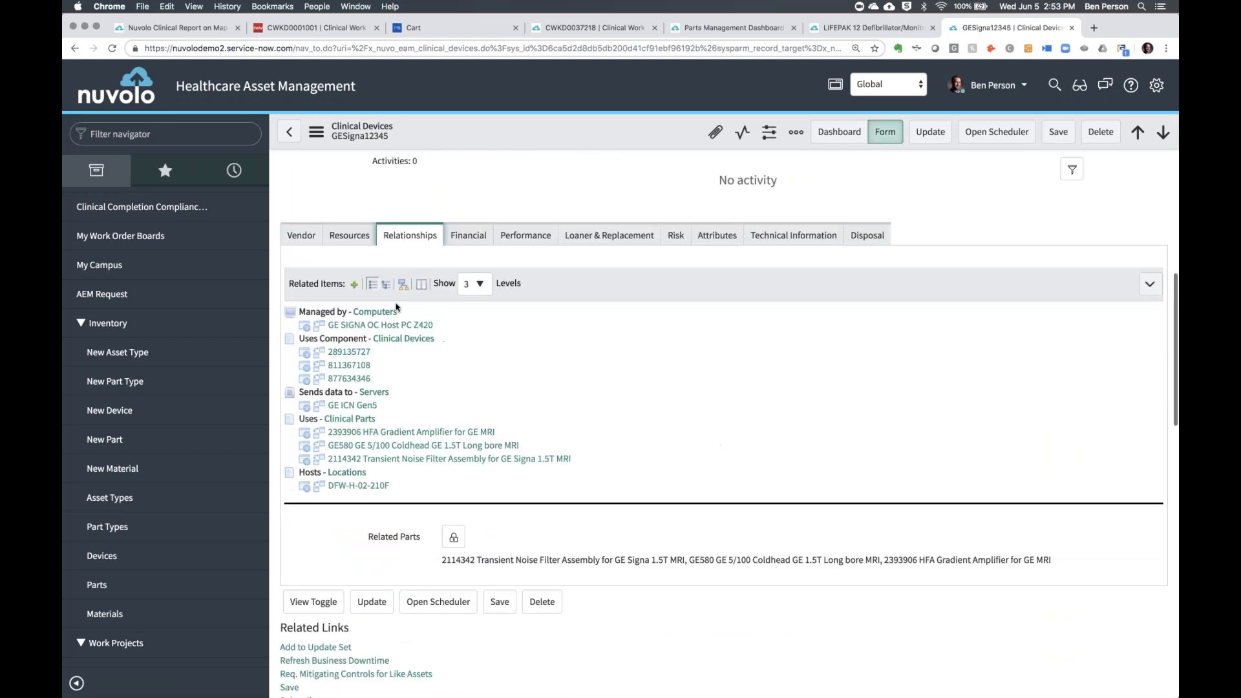
pyautogui.click(403, 285)
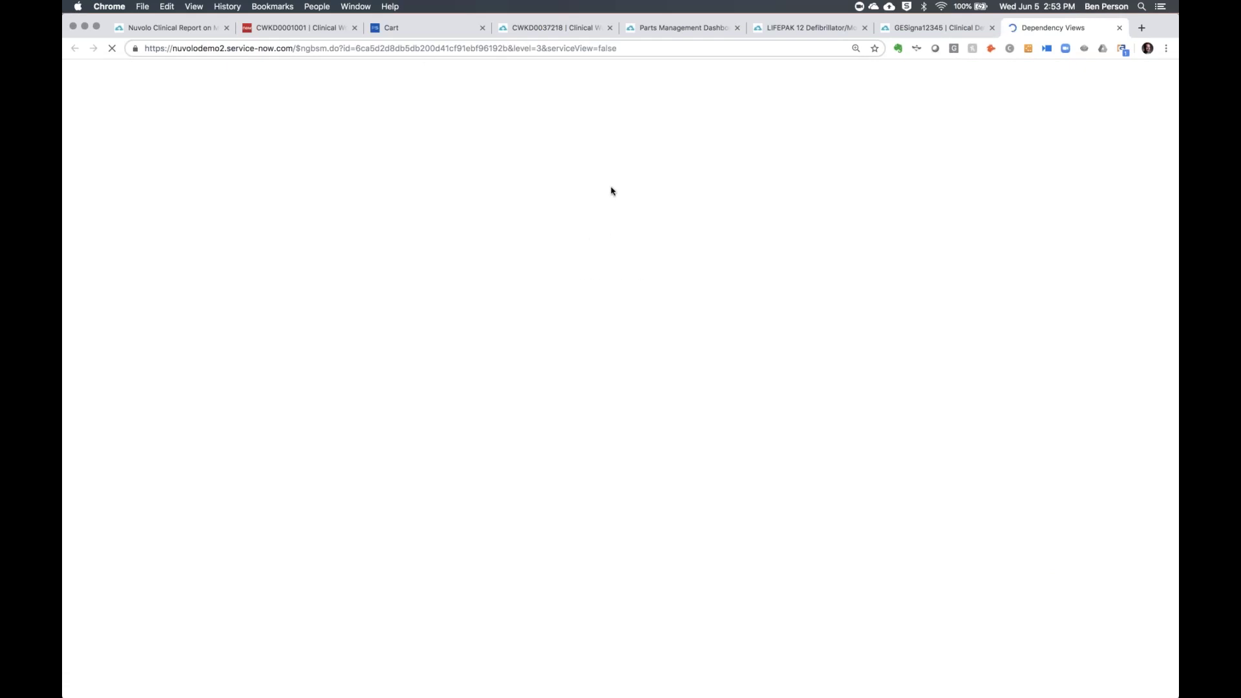
pyautogui.click(898, 28)
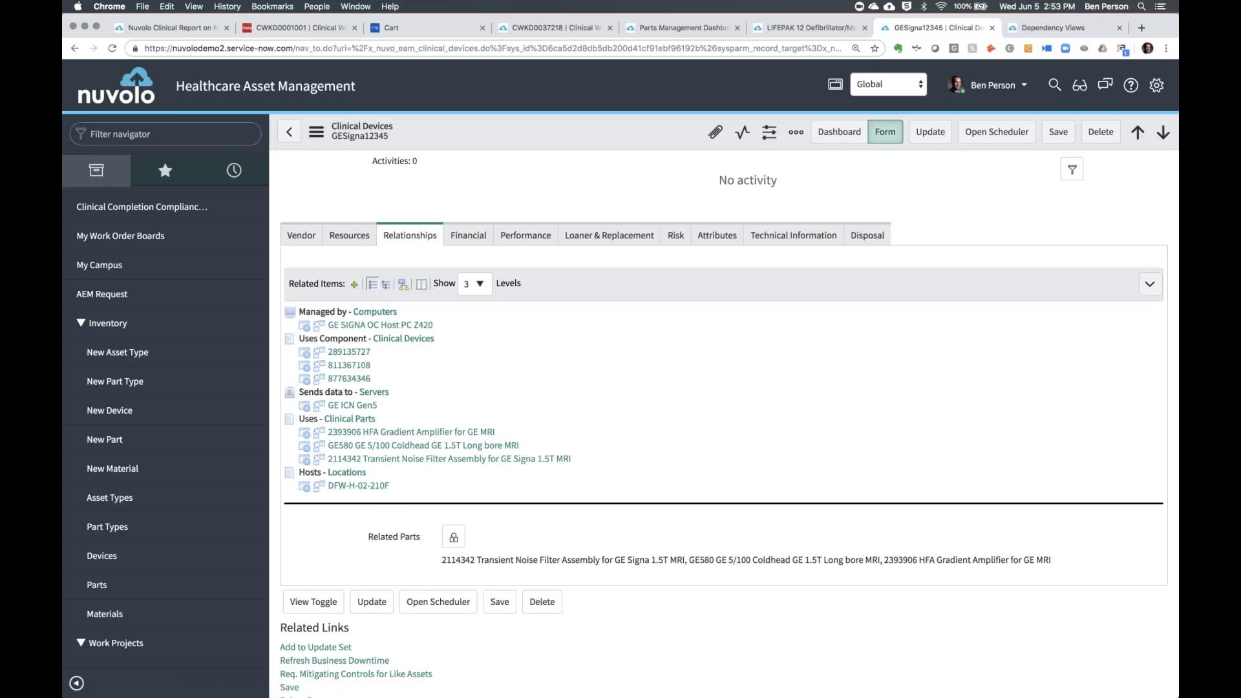
pyautogui.click(1055, 28)
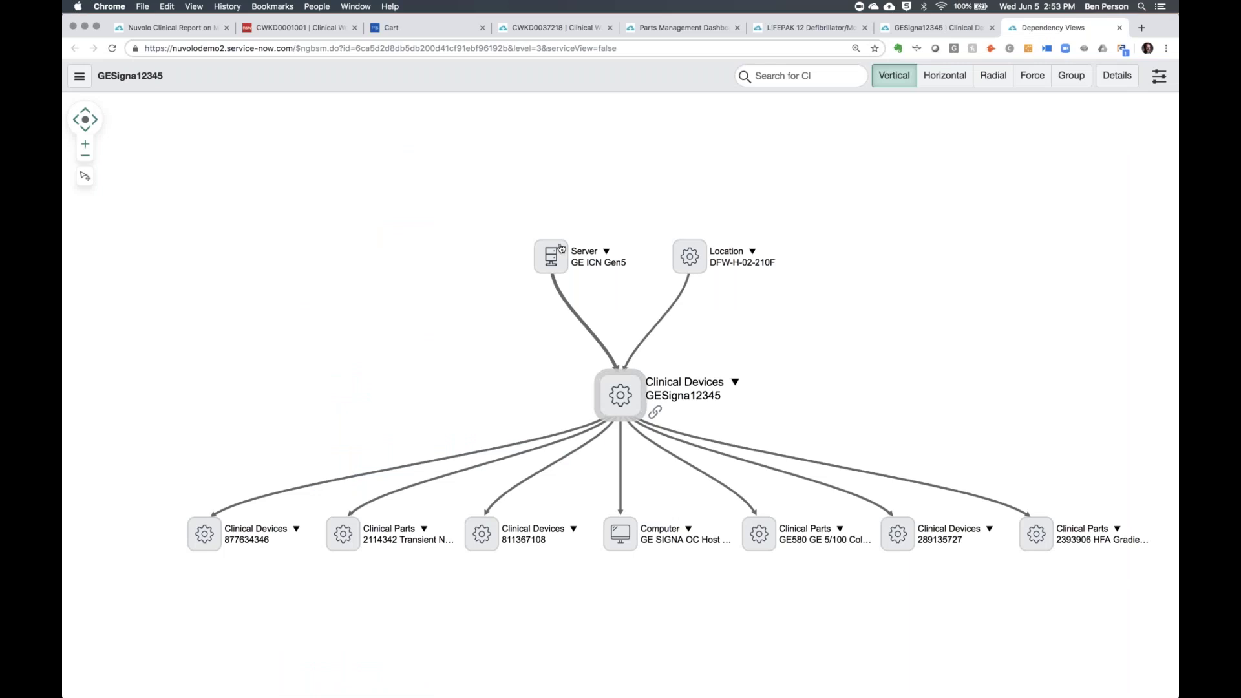
# - Spread the server, location, computer, clinical device and clinical part nodes around GESigna12345 in the dependency map
pyautogui.moveTo(552, 254); pyautogui.dragTo(440, 217)
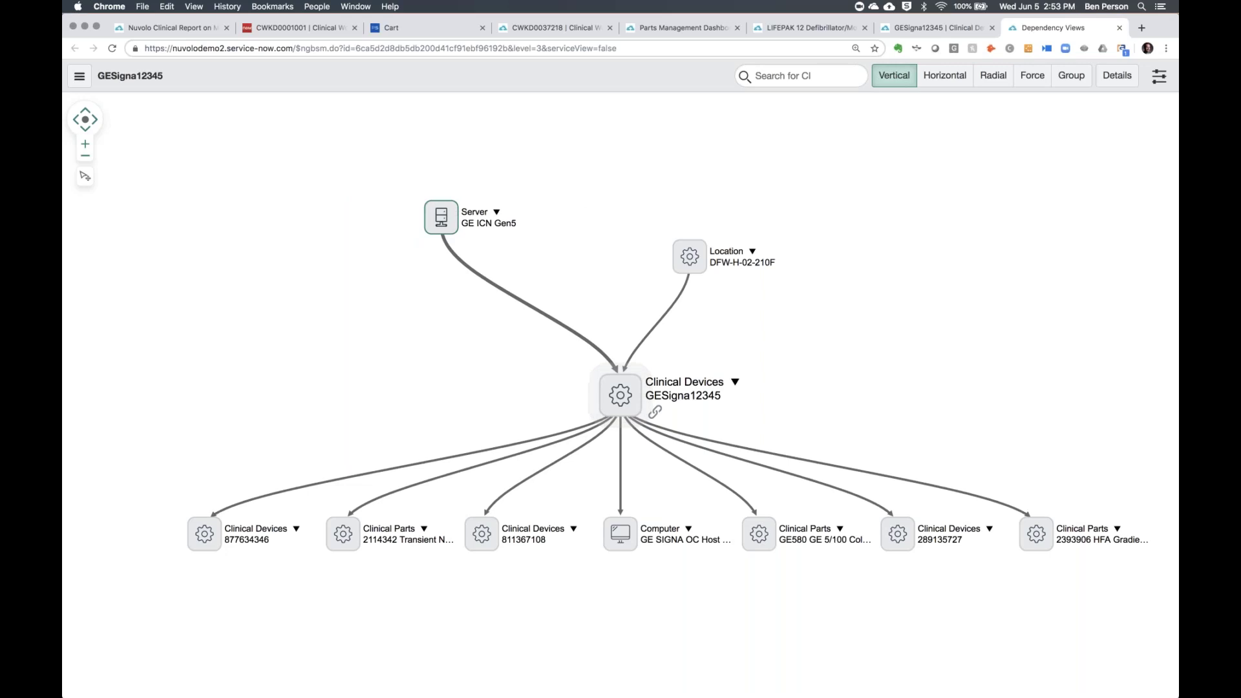
pyautogui.moveTo(620, 533); pyautogui.dragTo(421, 359)
pyautogui.moveTo(699, 268); pyautogui.dragTo(656, 185)
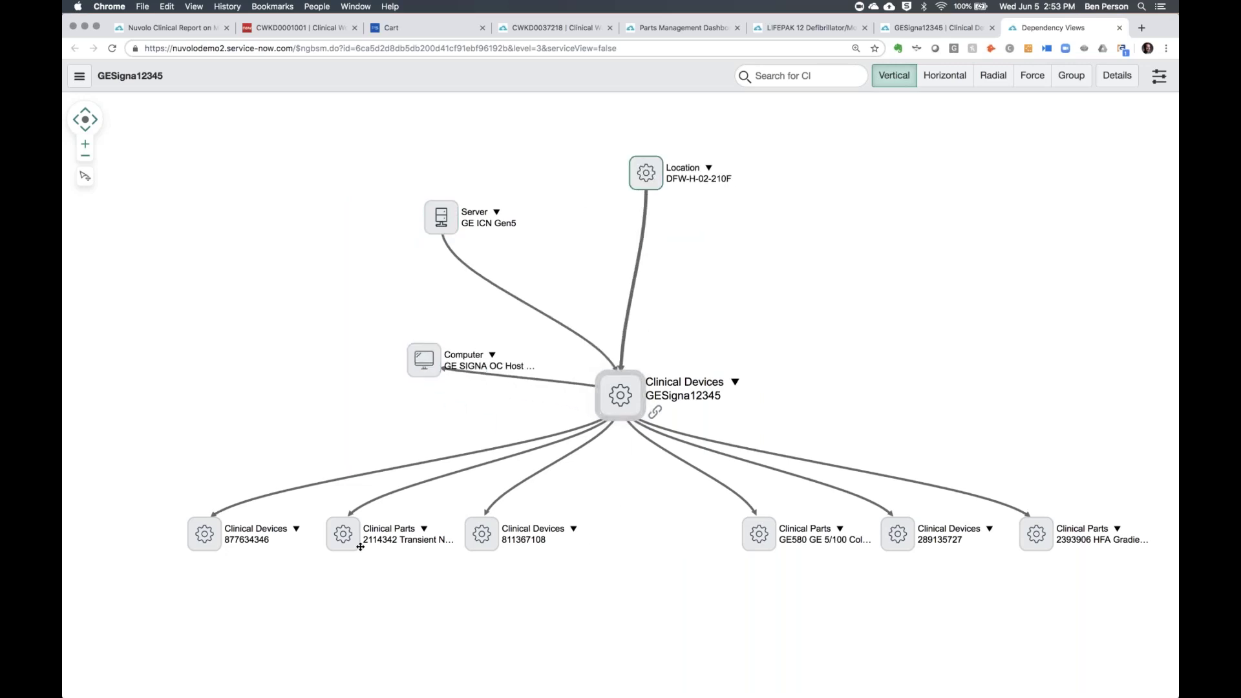
pyautogui.moveTo(204, 533); pyautogui.dragTo(251, 463)
pyautogui.moveTo(349, 555); pyautogui.dragTo(380, 538)
pyautogui.moveTo(476, 547); pyautogui.dragTo(539, 556)
pyautogui.moveTo(736, 530); pyautogui.dragTo(682, 564)
pyautogui.moveTo(897, 537); pyautogui.dragTo(903, 561)
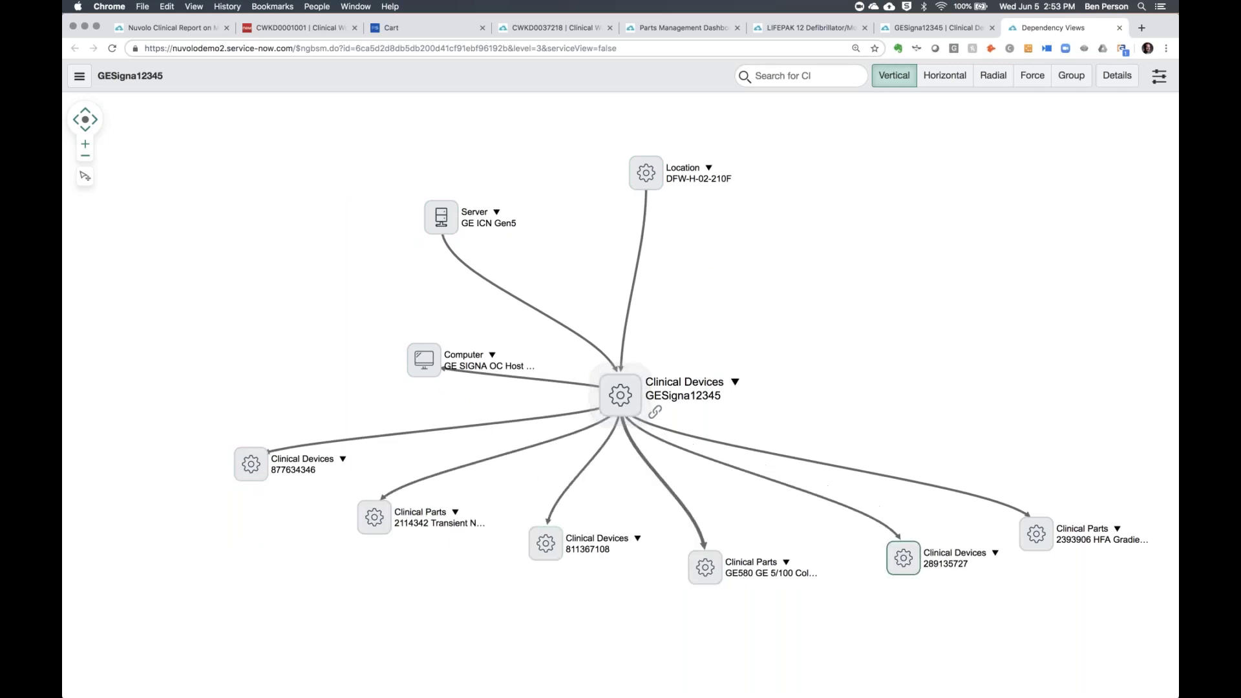
pyautogui.moveTo(1030, 537); pyautogui.dragTo(1027, 476)
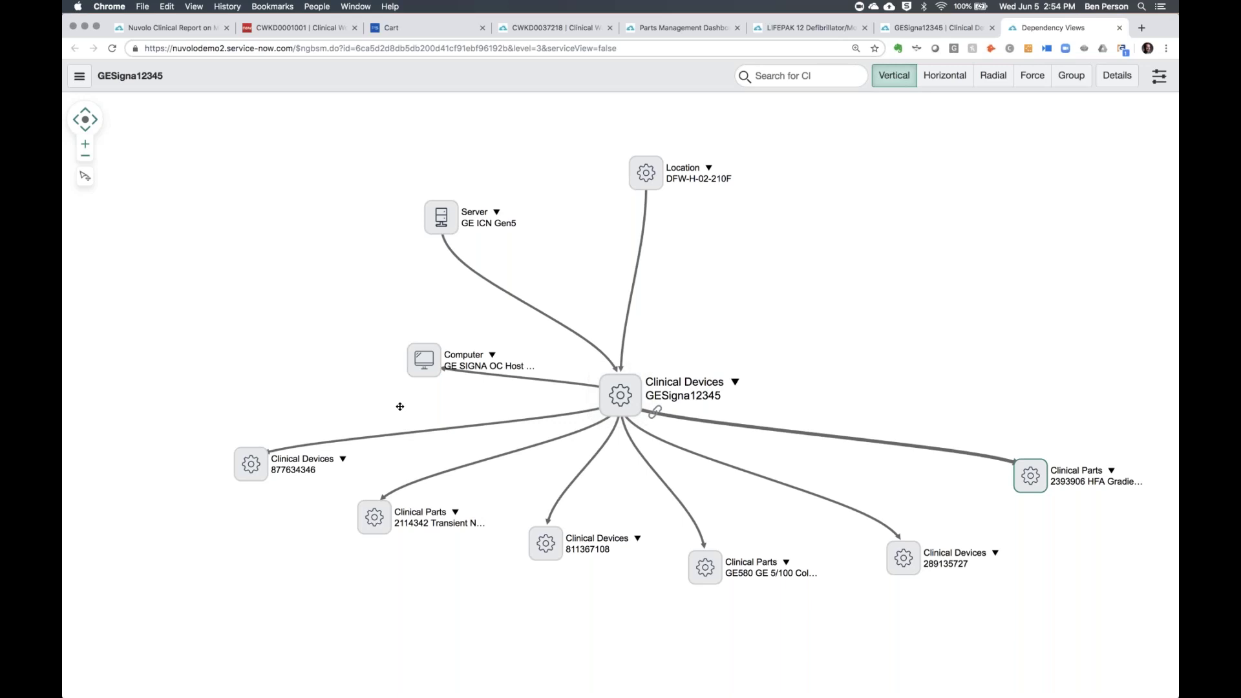
# - Switch to the PowerPoint presentation "Nuvolo The Future Of HTM Parts Management"
pyautogui.moveTo(453, 693)
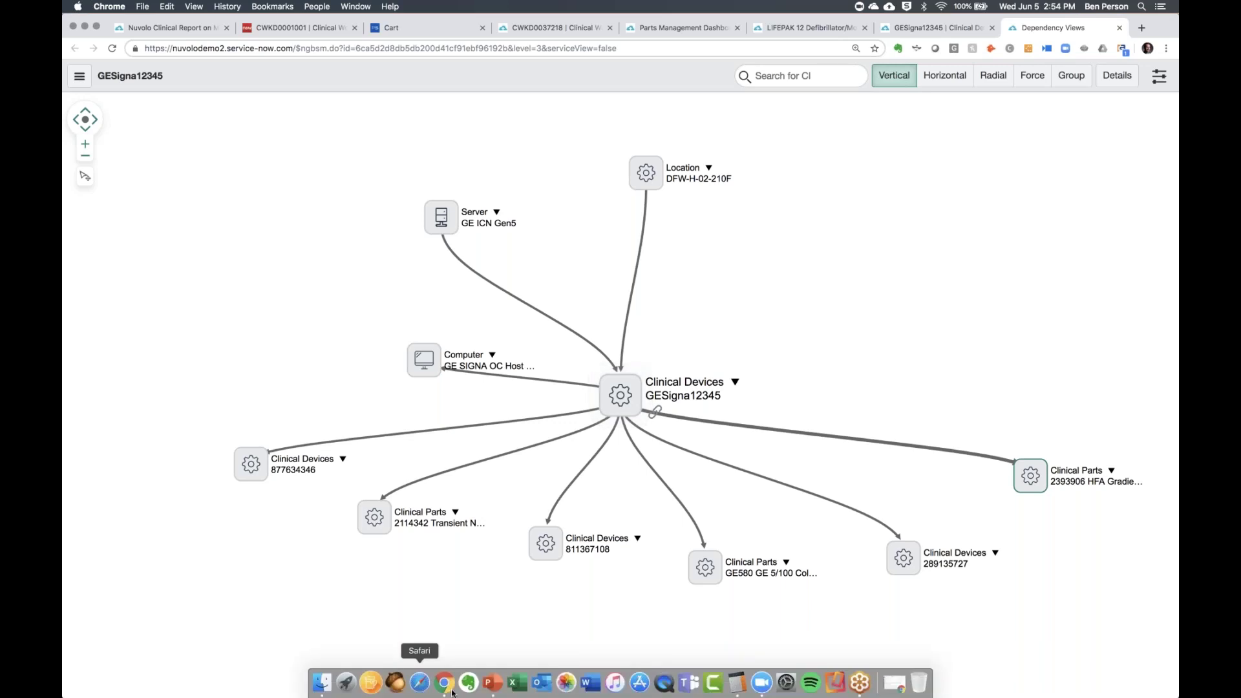
pyautogui.click(492, 682)
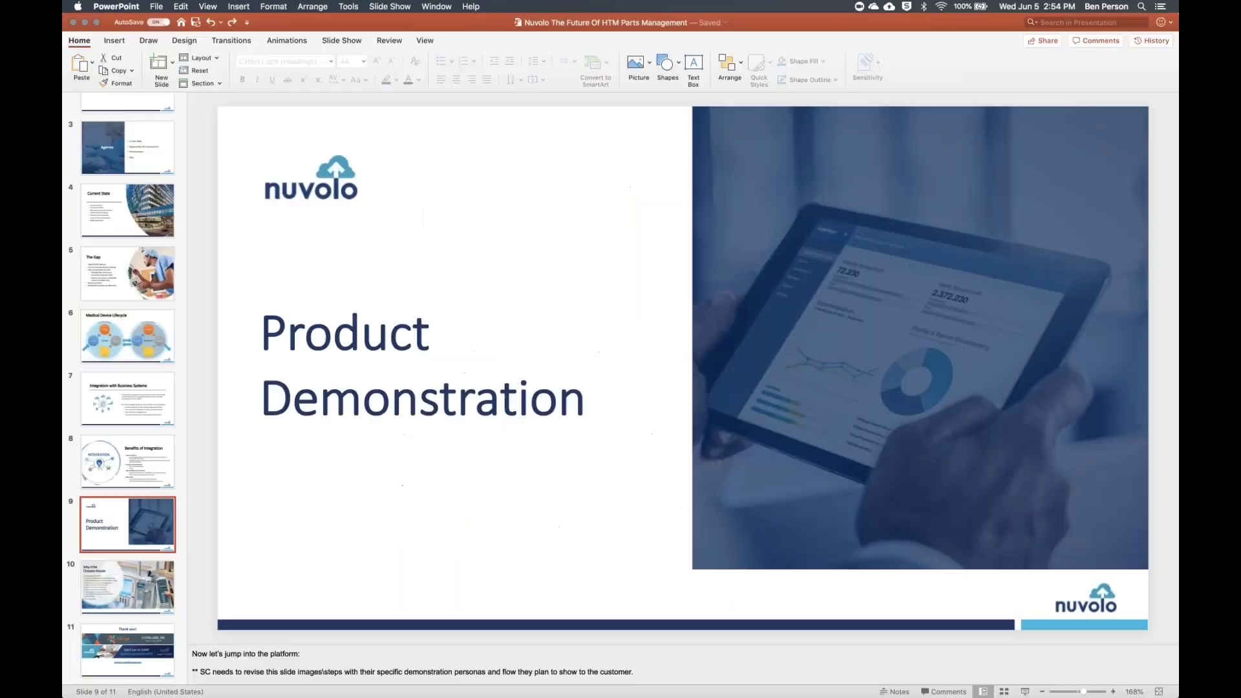